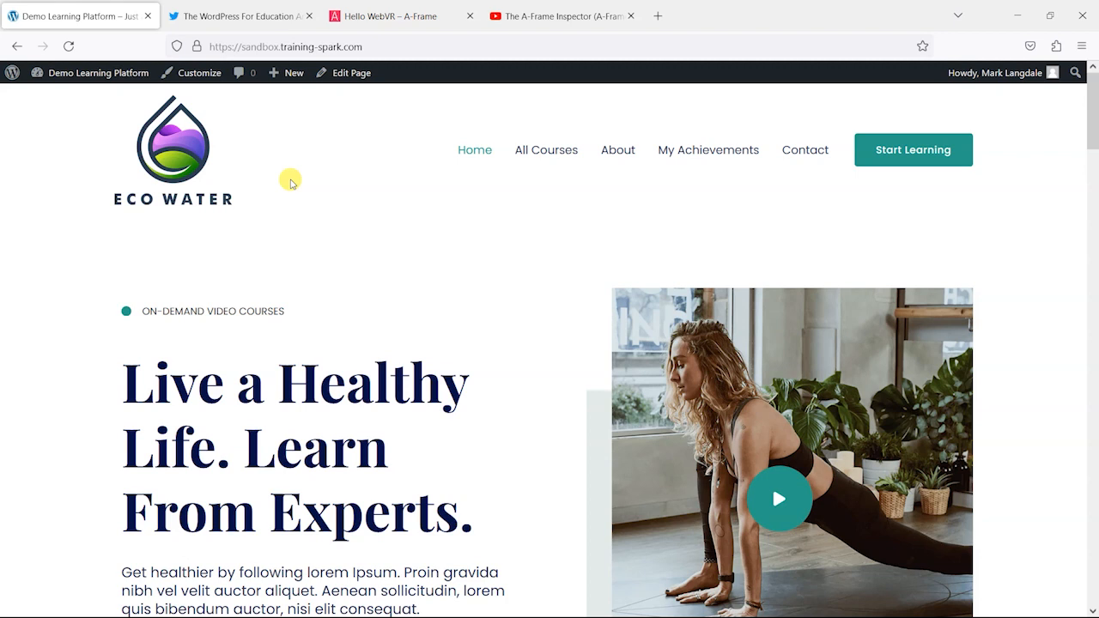
Step: Look at the tweet about integrating aframe.io with WordPress alongside the Demo Learning Platform homepage
{"action": "left_click", "coordinate": [256, 20]}
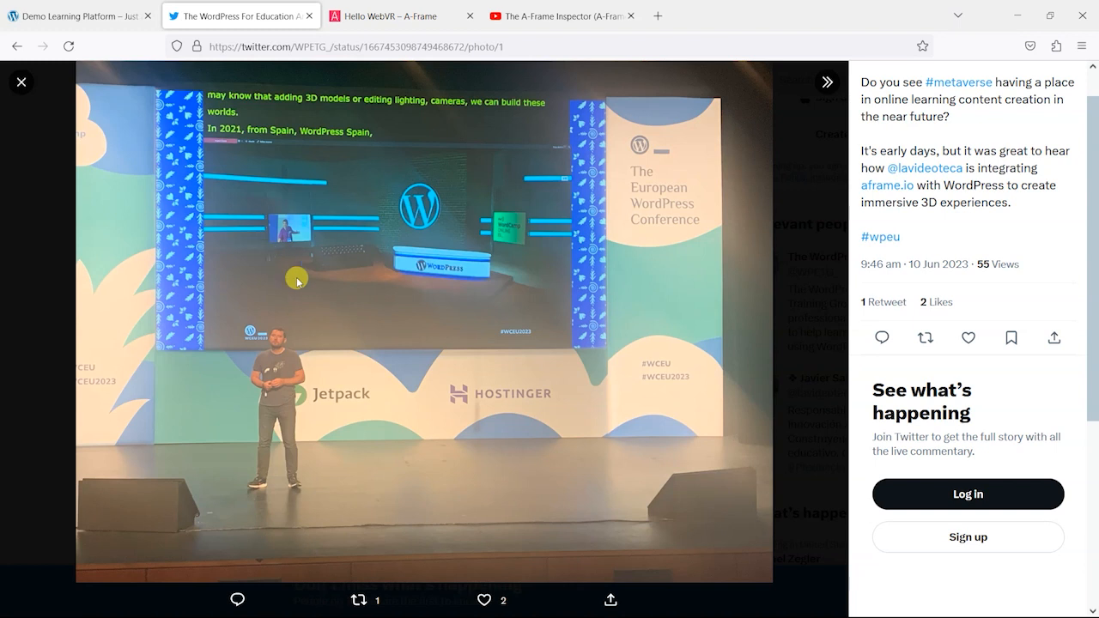
{"action": "mouse_move", "coordinate": [943, 176]}
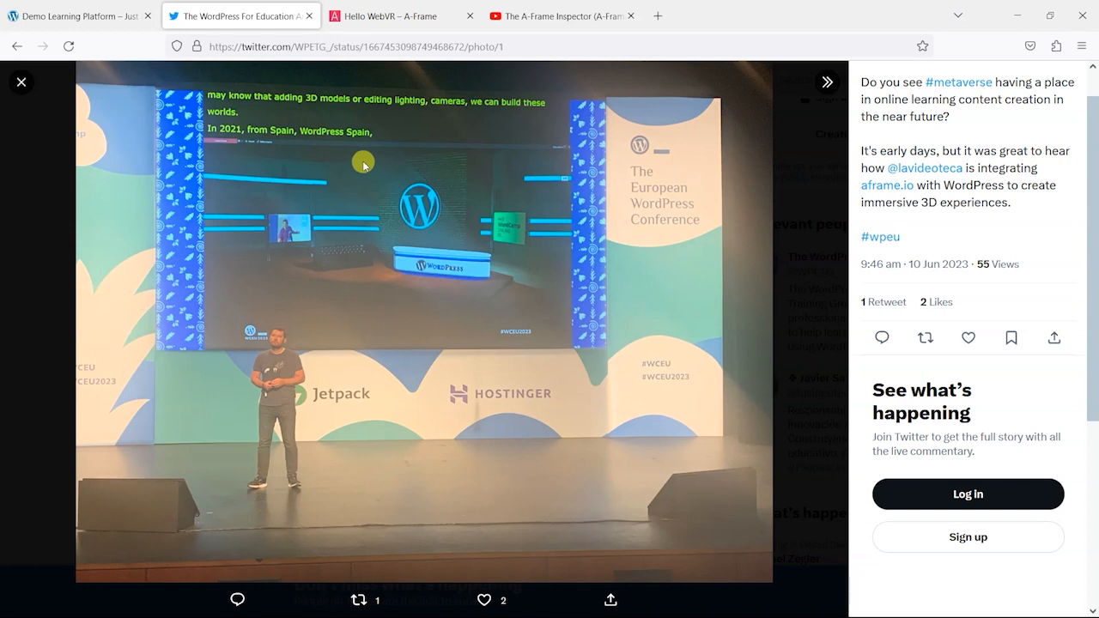
{"action": "left_click", "coordinate": [94, 17]}
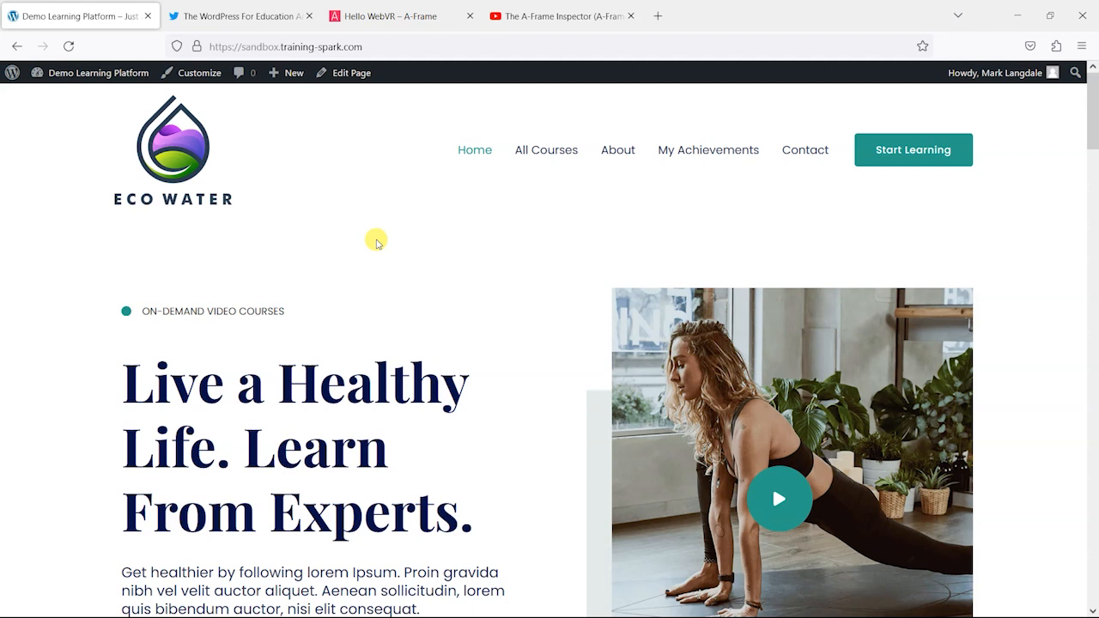
{"action": "left_click", "coordinate": [268, 15]}
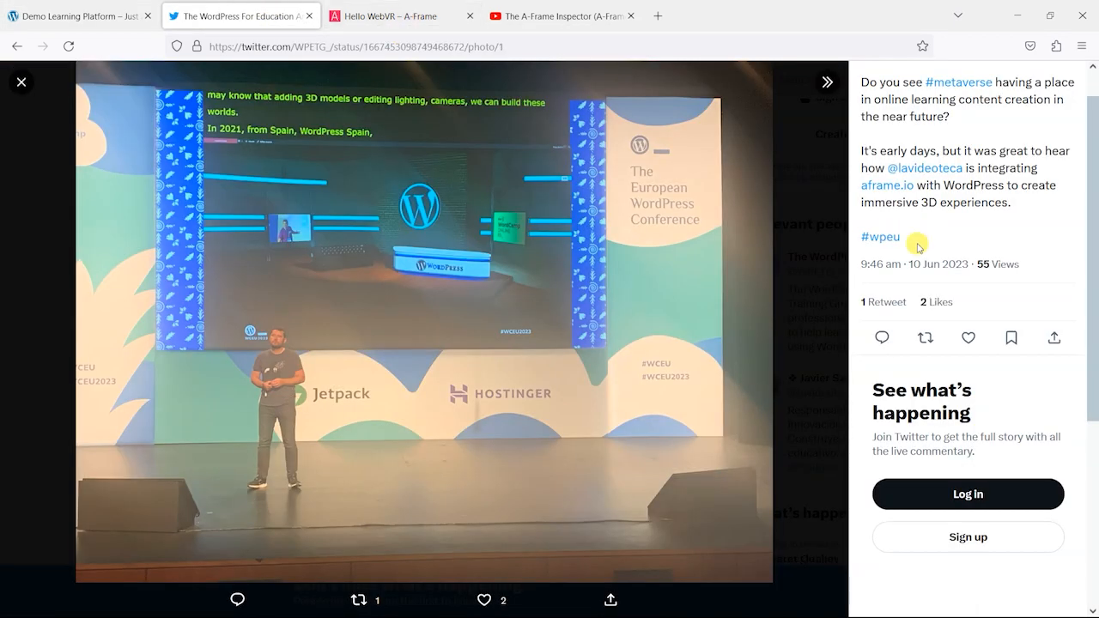
Step: Switch to the A-Frame site and read the framework description on its homepage
{"action": "left_click", "coordinate": [430, 26]}
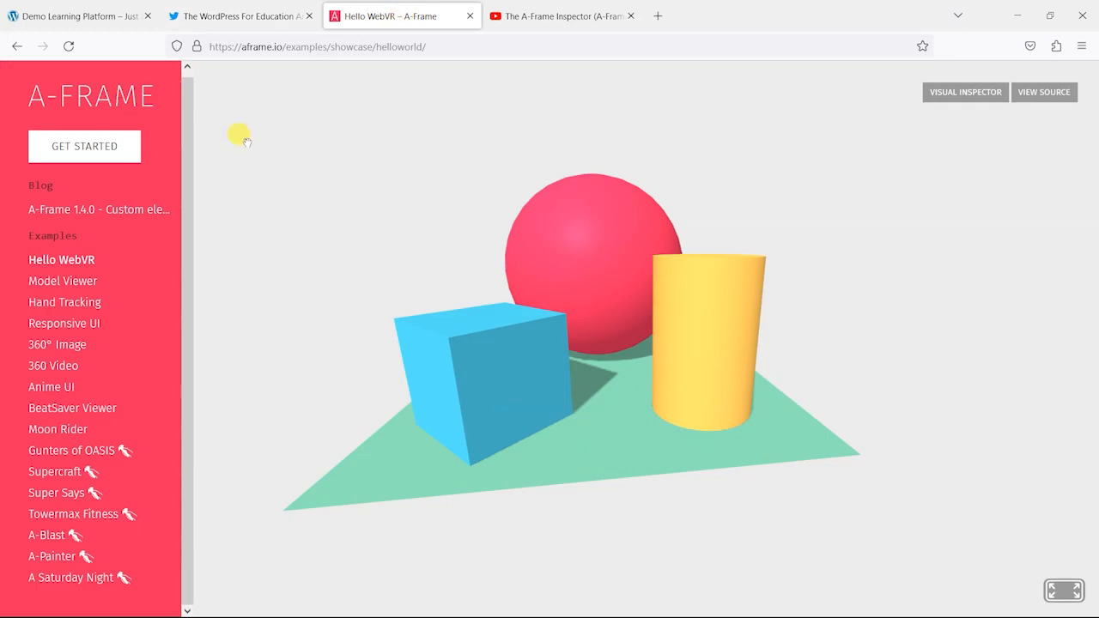
{"action": "left_click", "coordinate": [105, 99]}
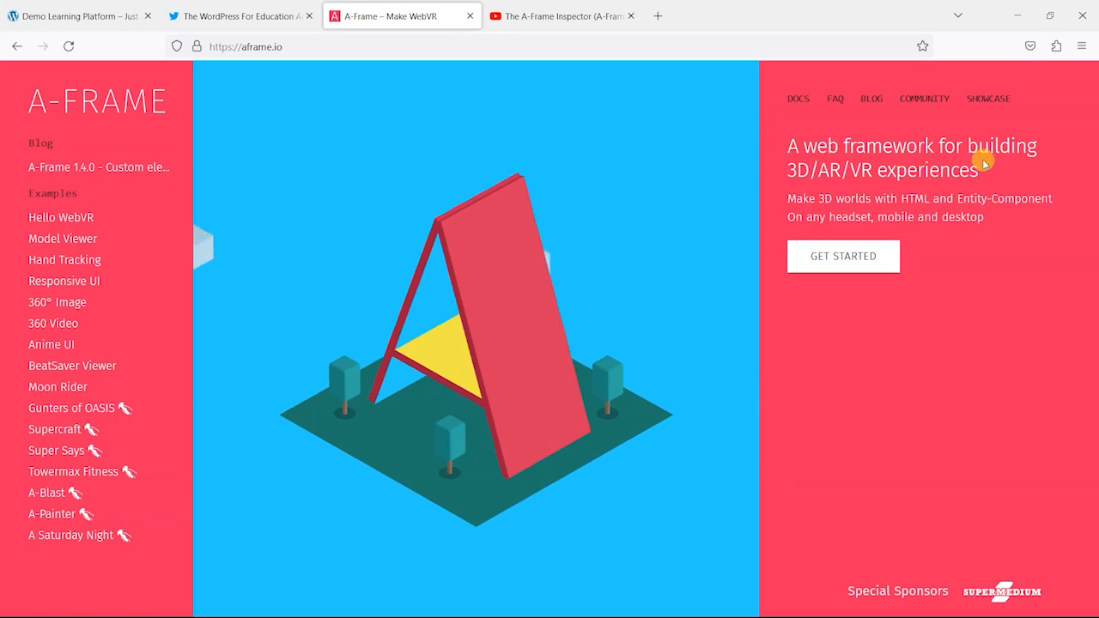
{"action": "left_click_drag", "start_coordinate": [818, 170], "coordinate": [871, 169]}
{"action": "left_click", "coordinate": [906, 191]}
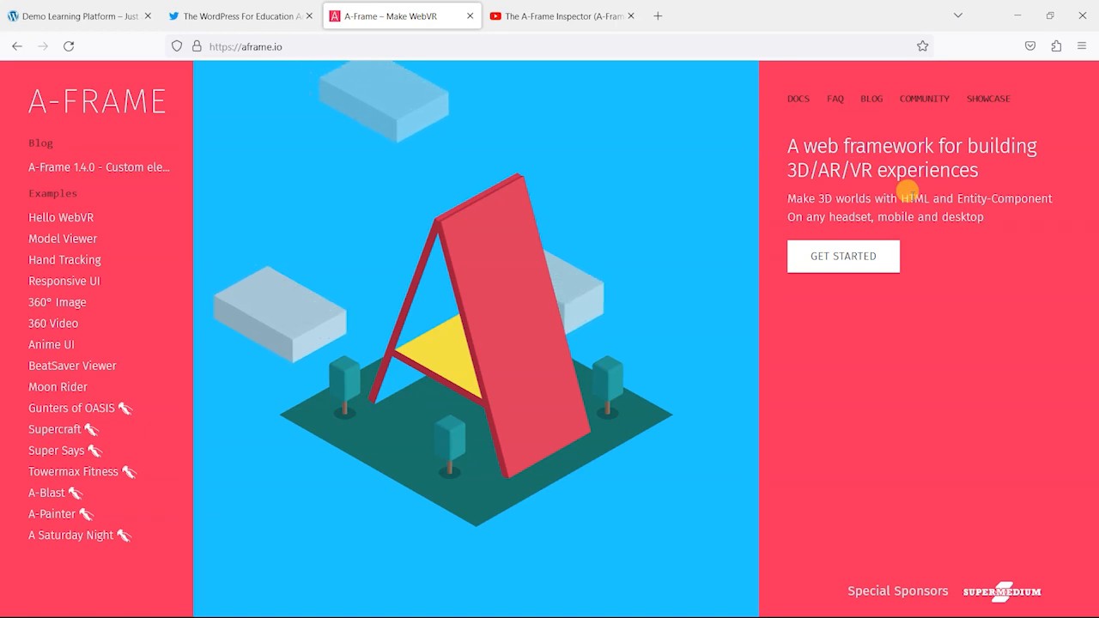
Step: Explore the Hello WebVR example scene by moving and looking around its box, sphere and cylinder
{"action": "left_click", "coordinate": [76, 216]}
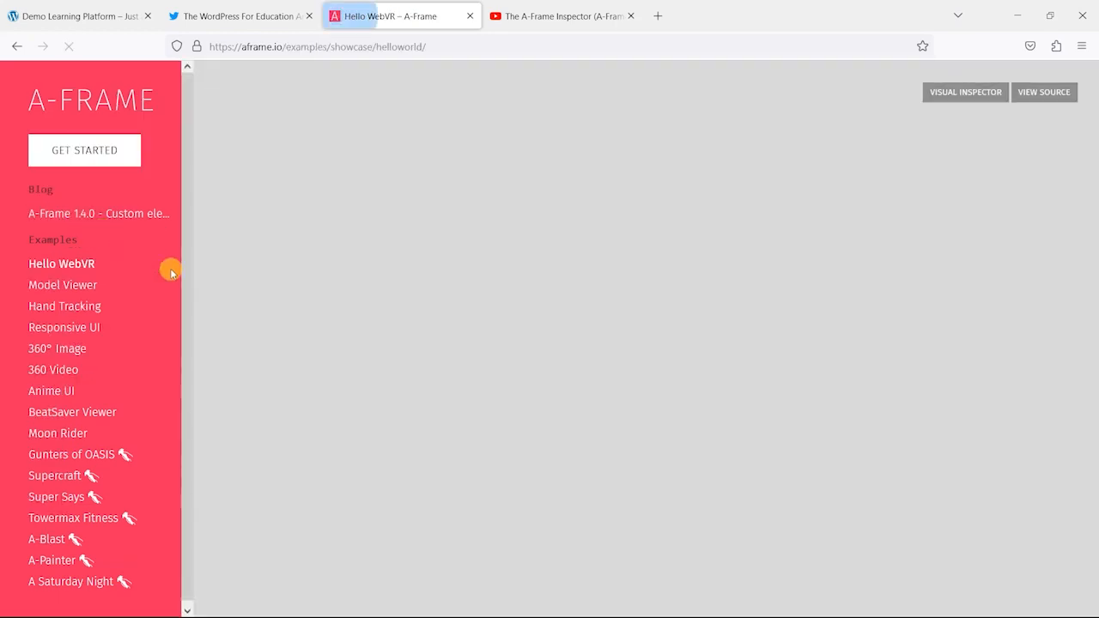
{"action": "left_click_drag", "start_coordinate": [574, 383], "coordinate": [508, 414]}
{"action": "key", "text": "s"}
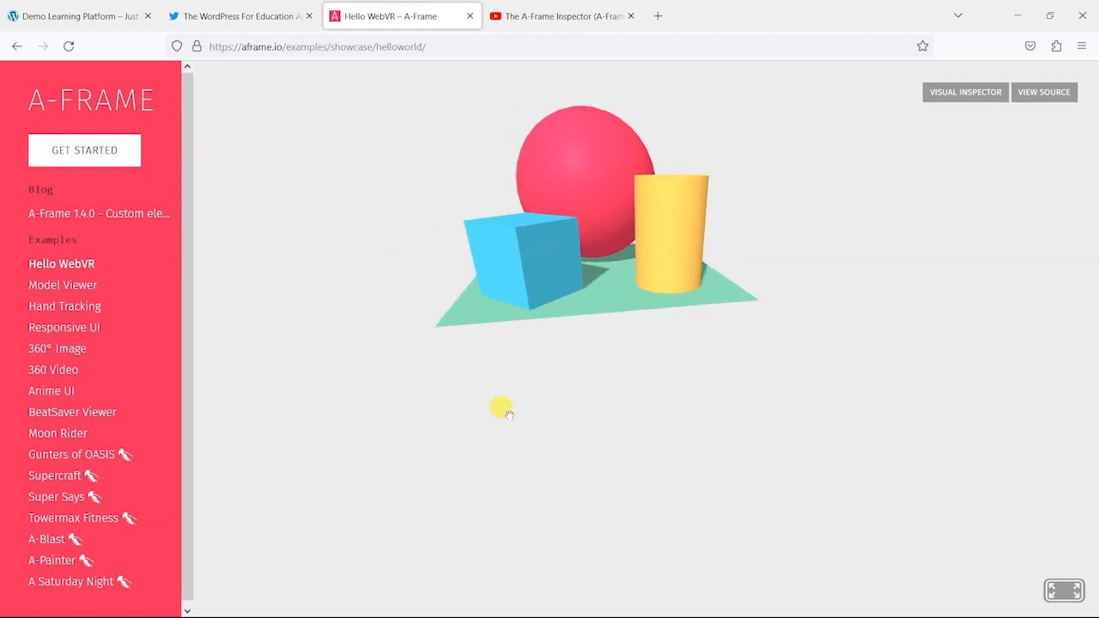
{"action": "key", "text": "w"}
{"action": "key", "text": "s"}
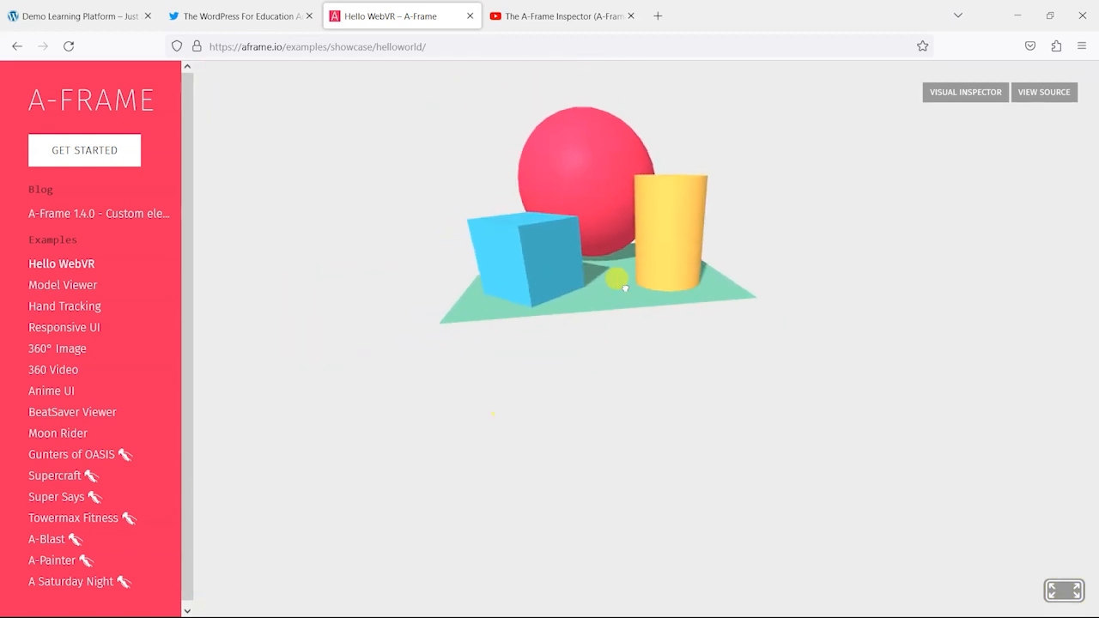
{"action": "left_click_drag", "start_coordinate": [605, 356], "coordinate": [457, 360]}
{"action": "key", "text": "a"}
{"action": "key", "text": "d"}
{"action": "key", "text": "d"}
{"action": "key", "text": "w"}
{"action": "left_click_drag", "start_coordinate": [532, 387], "coordinate": [157, 368]}
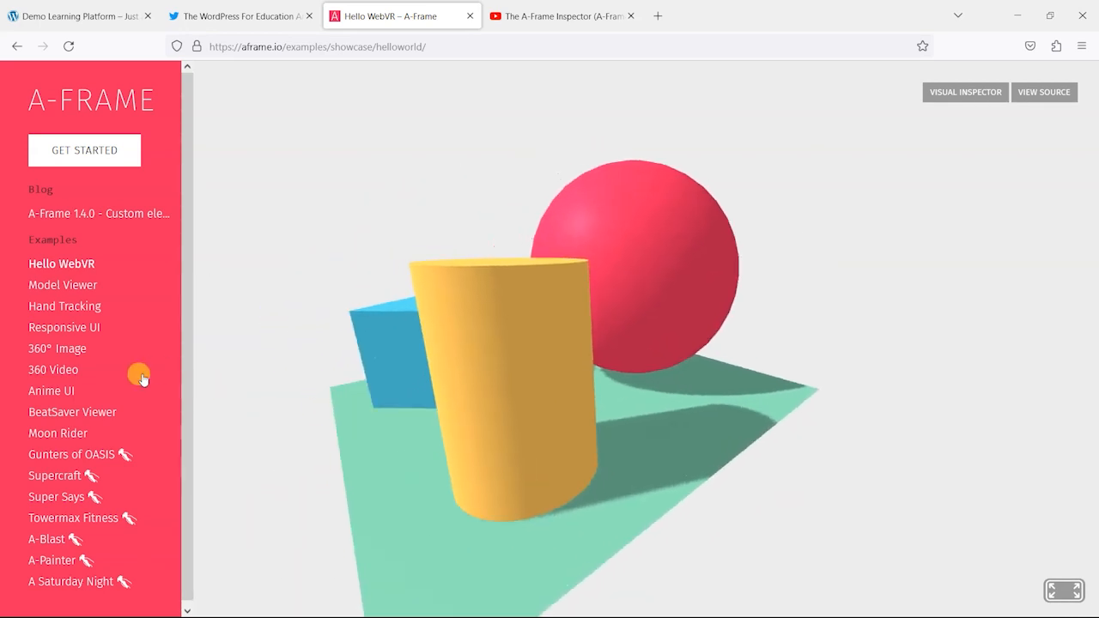
Step: View the Anime UI example and return to Hello WebVR to look around its scene again
{"action": "left_click", "coordinate": [54, 392]}
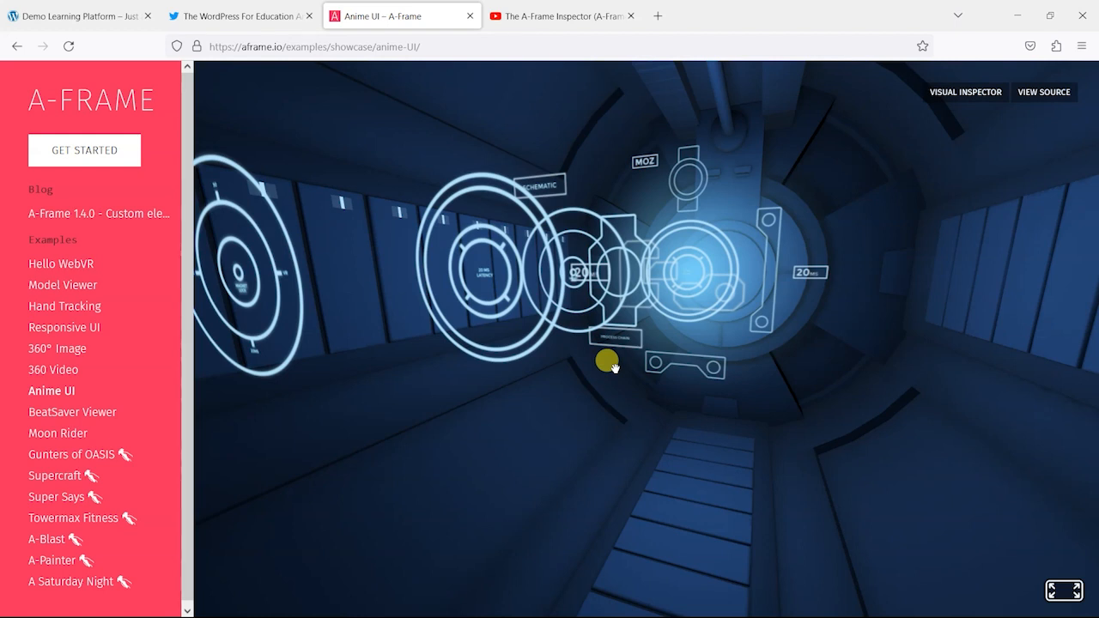
{"action": "left_click", "coordinate": [70, 264]}
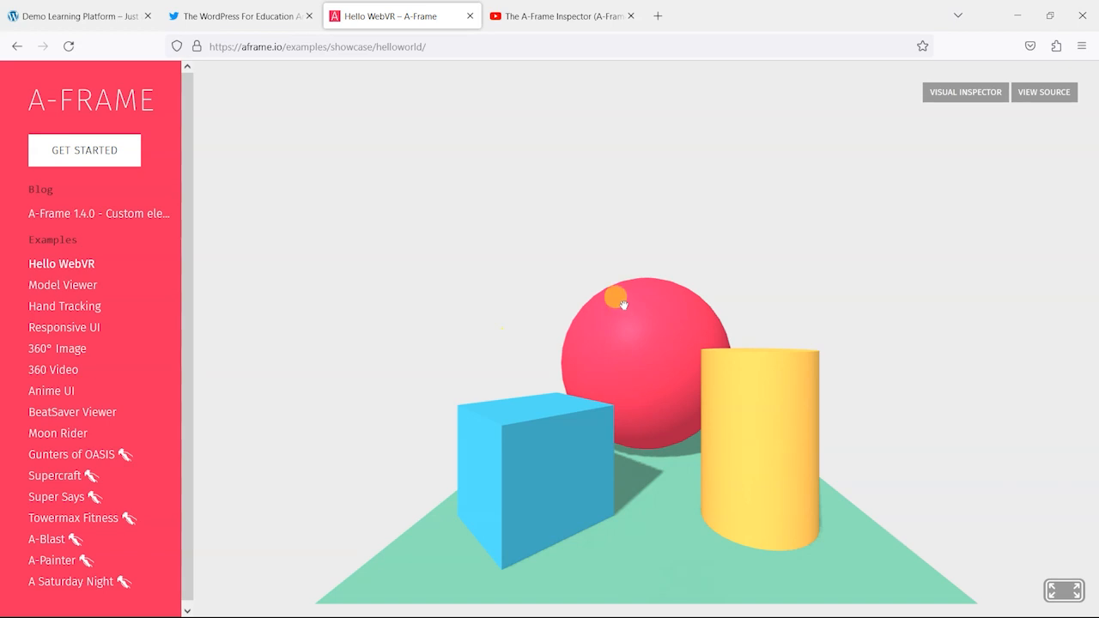
{"action": "left_click_drag", "start_coordinate": [681, 429], "coordinate": [756, 477]}
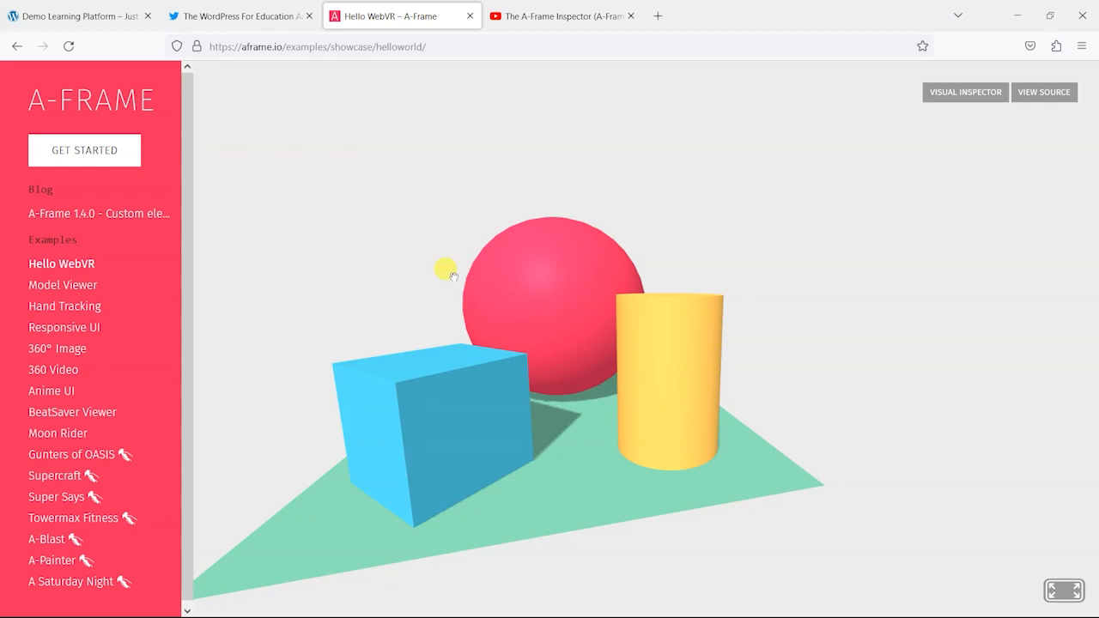
{"action": "left_click_drag", "start_coordinate": [567, 289], "coordinate": [401, 363]}
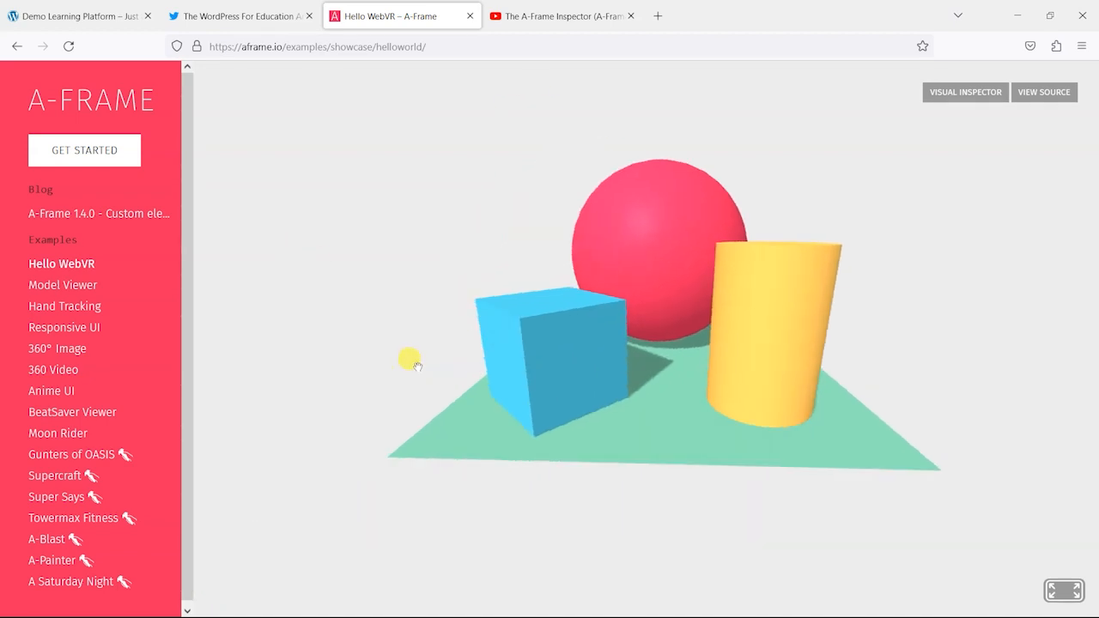
{"action": "left_click_drag", "start_coordinate": [504, 352], "coordinate": [638, 316]}
{"action": "key", "text": "w"}
{"action": "key", "text": "s"}
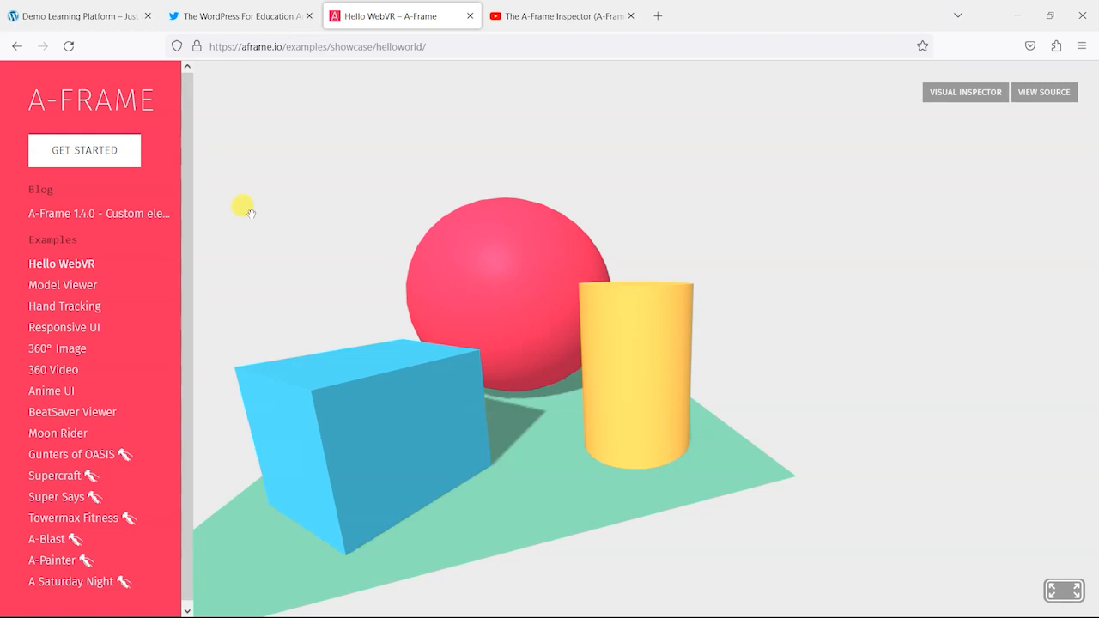
Step: Switch back to the Demo Learning Platform site and open its WordPress admin dashboard
{"action": "left_click", "coordinate": [56, 15]}
{"action": "scroll", "coordinate": [343, 326], "scroll_direction": "down", "scroll_amount": 2}
{"action": "scroll", "coordinate": [360, 328], "scroll_direction": "up", "scroll_amount": 2}
{"action": "mouse_move", "coordinate": [98, 77]}
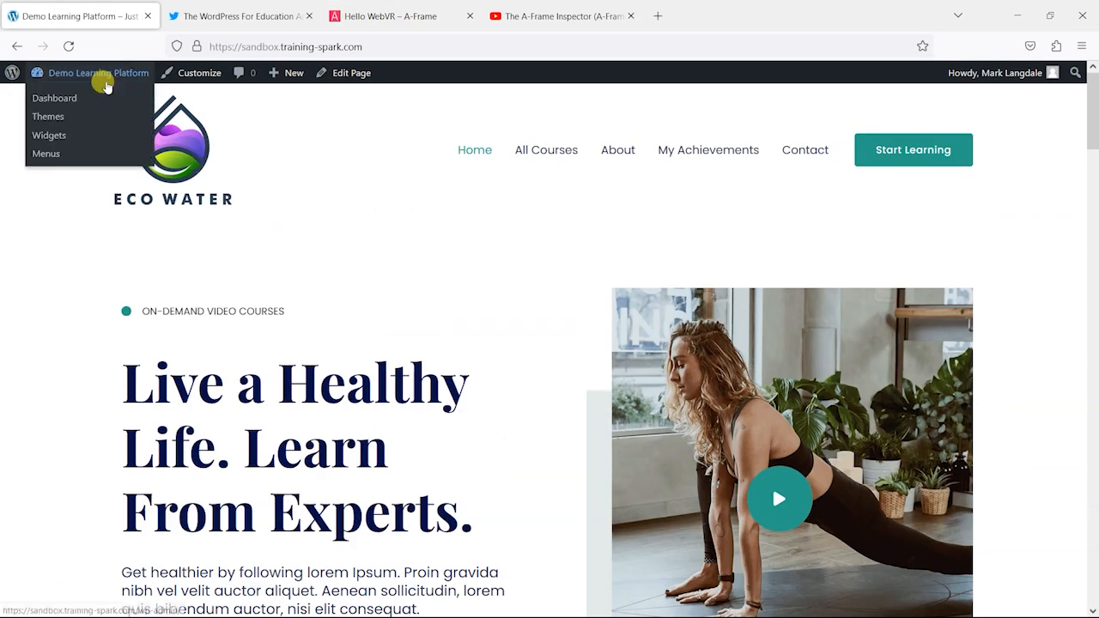
{"action": "left_click", "coordinate": [99, 96]}
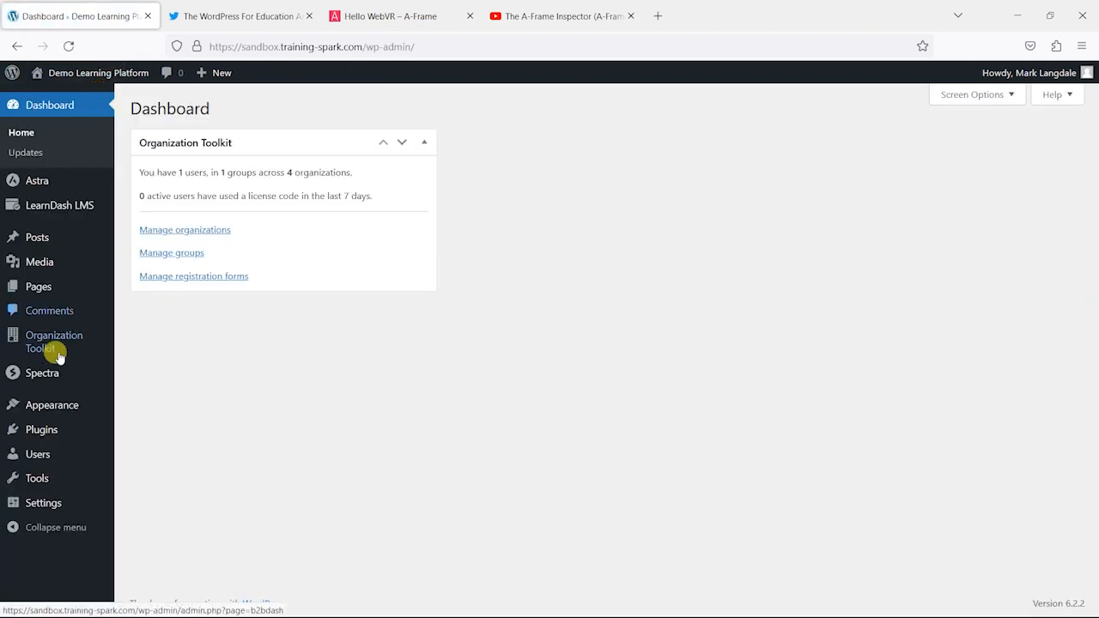
Step: Start adding a new plugin and search the plugin directory for "EZ AFrame"
{"action": "left_click", "coordinate": [49, 432]}
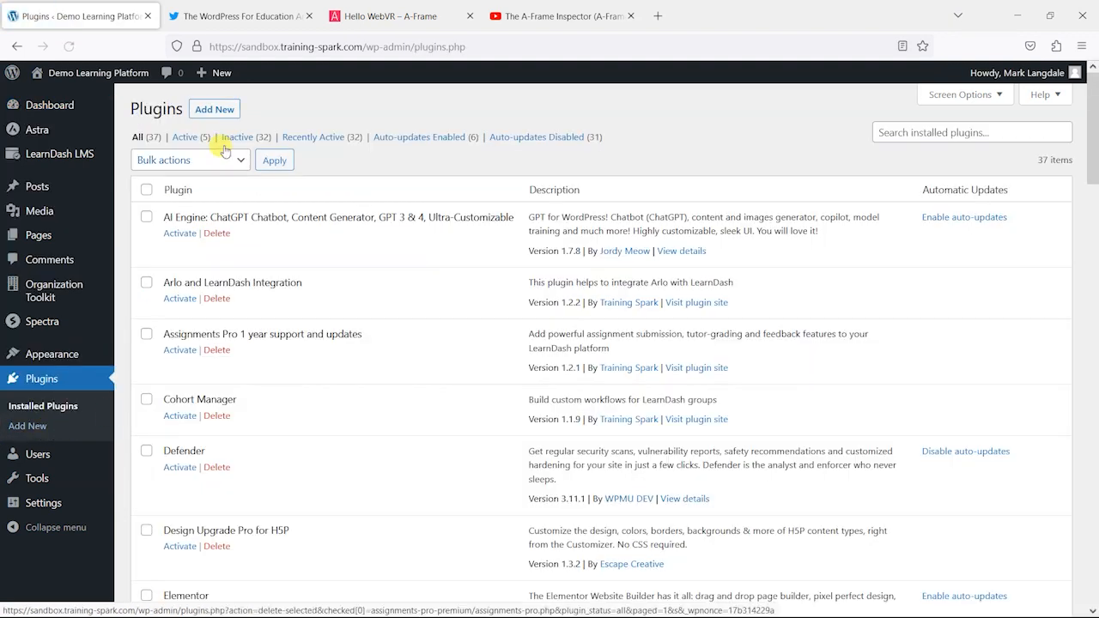
{"action": "left_click", "coordinate": [217, 112]}
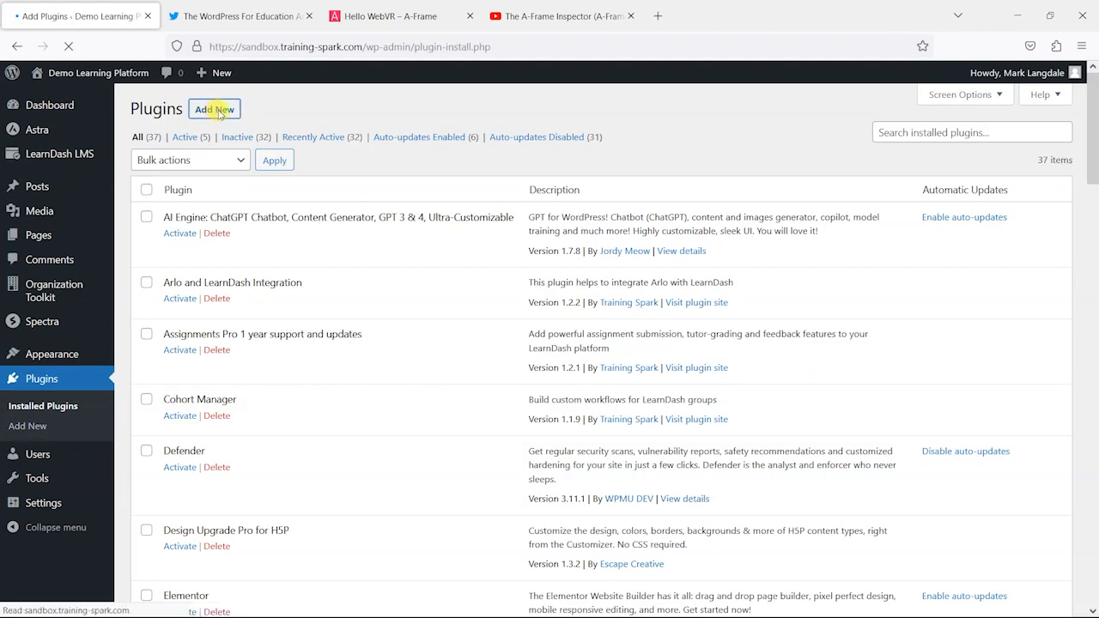
{"action": "left_click", "coordinate": [909, 146]}
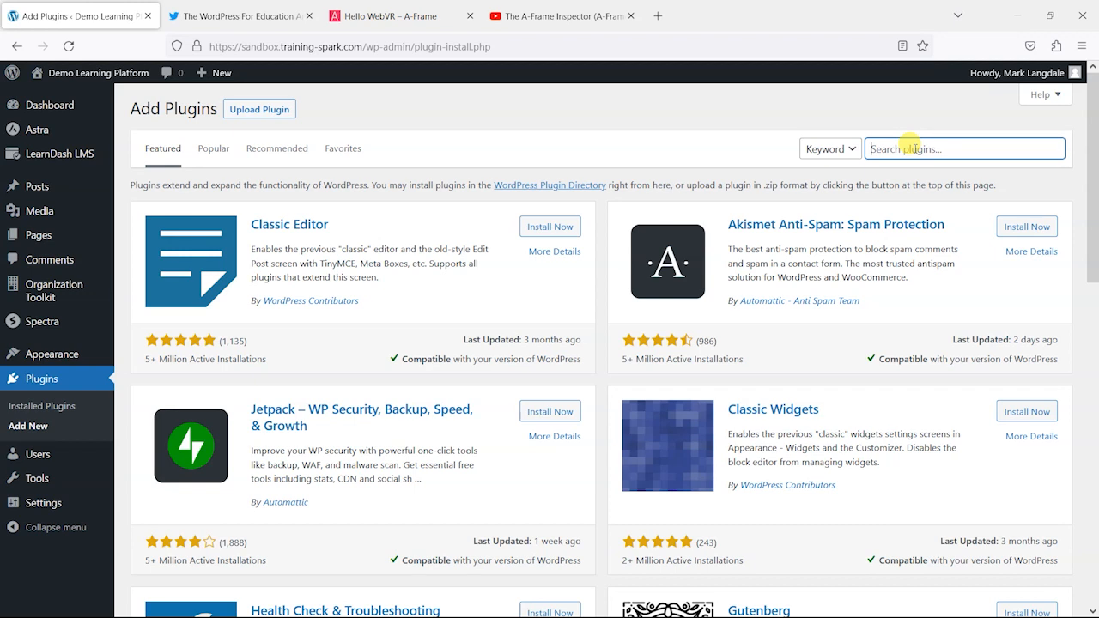
{"action": "type", "text": "EZ AFrame"}
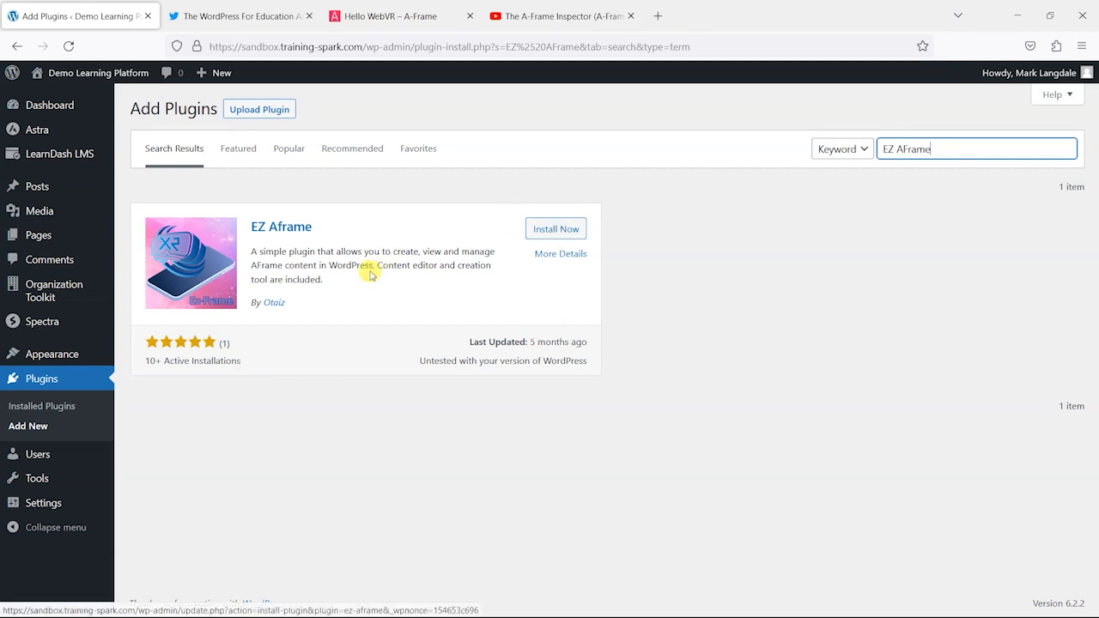
Step: Check the EZ Aframe plugin's details, and install and activate it
{"action": "left_click_drag", "start_coordinate": [147, 361], "coordinate": [241, 359]}
{"action": "left_click", "coordinate": [244, 360]}
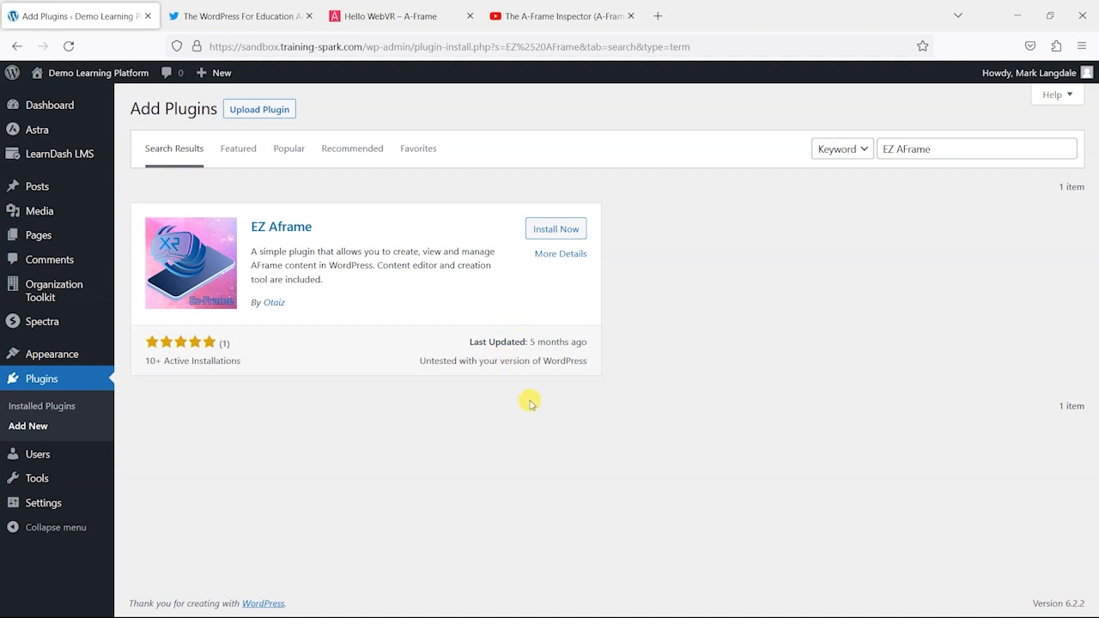
{"action": "left_click", "coordinate": [557, 230]}
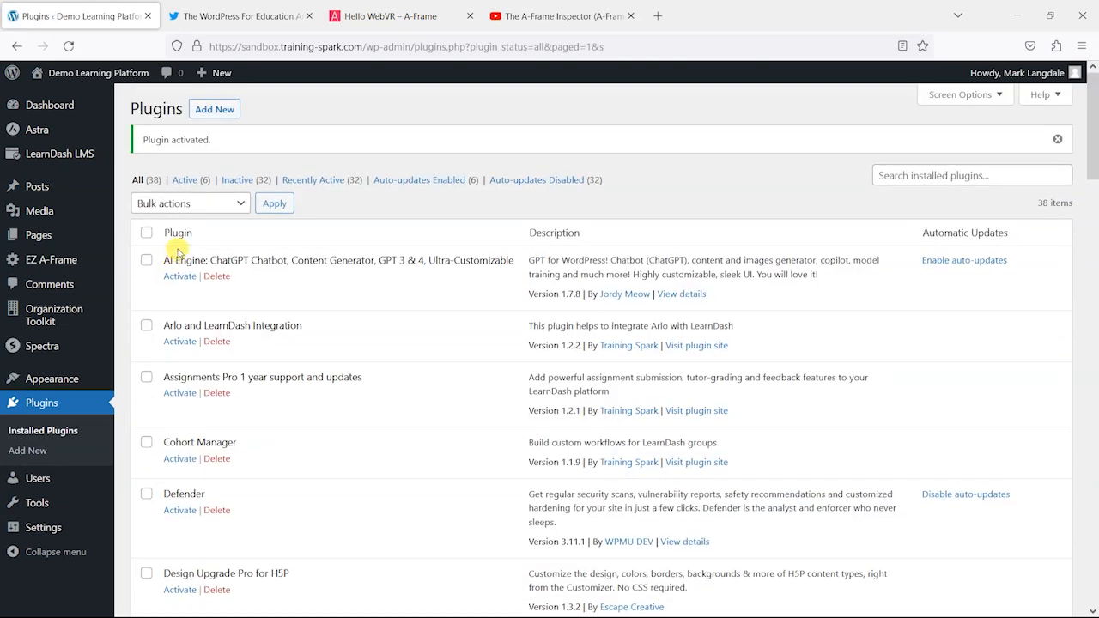
Step: Add a new EZ A-Frame project and start the studio to inspect its default sphere and box scene
{"action": "mouse_move", "coordinate": [49, 263]}
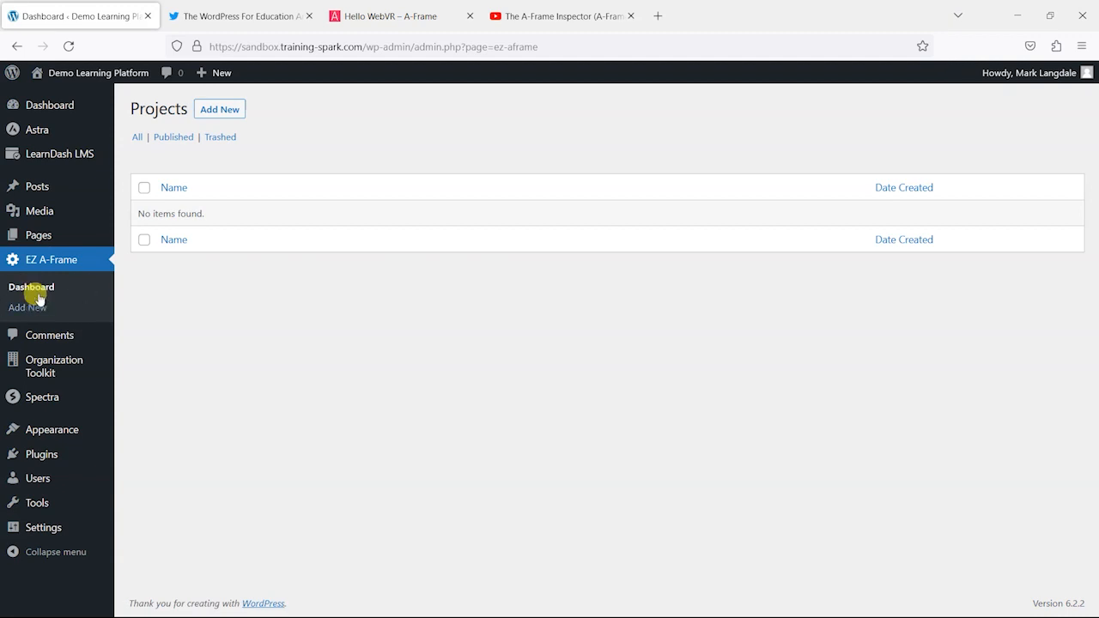
{"action": "left_click", "coordinate": [232, 110]}
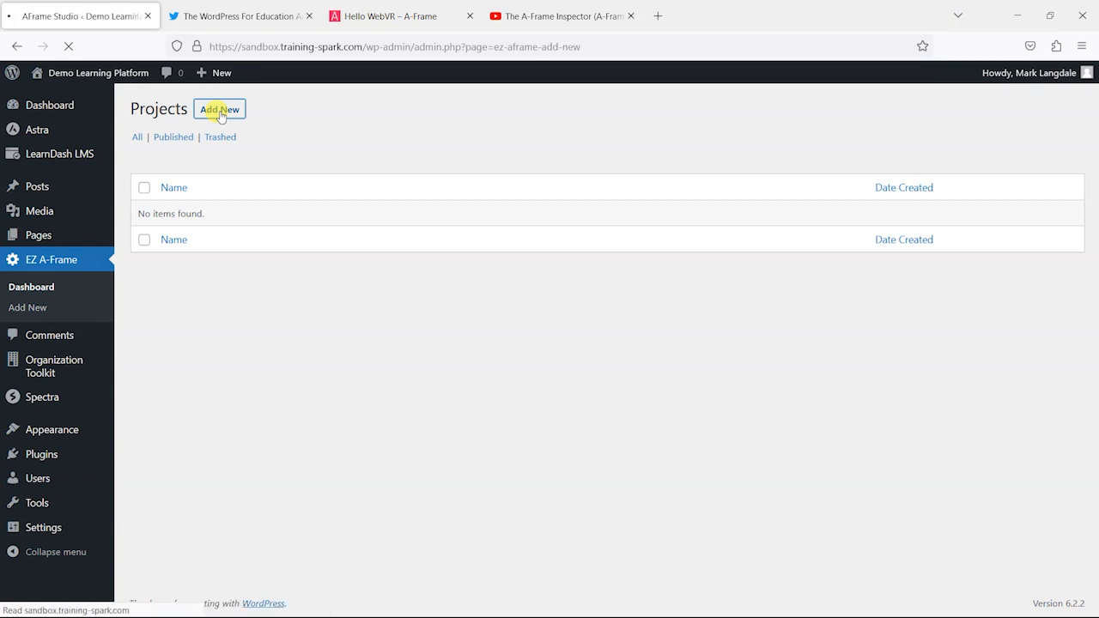
{"action": "left_click_drag", "start_coordinate": [452, 363], "coordinate": [380, 264]}
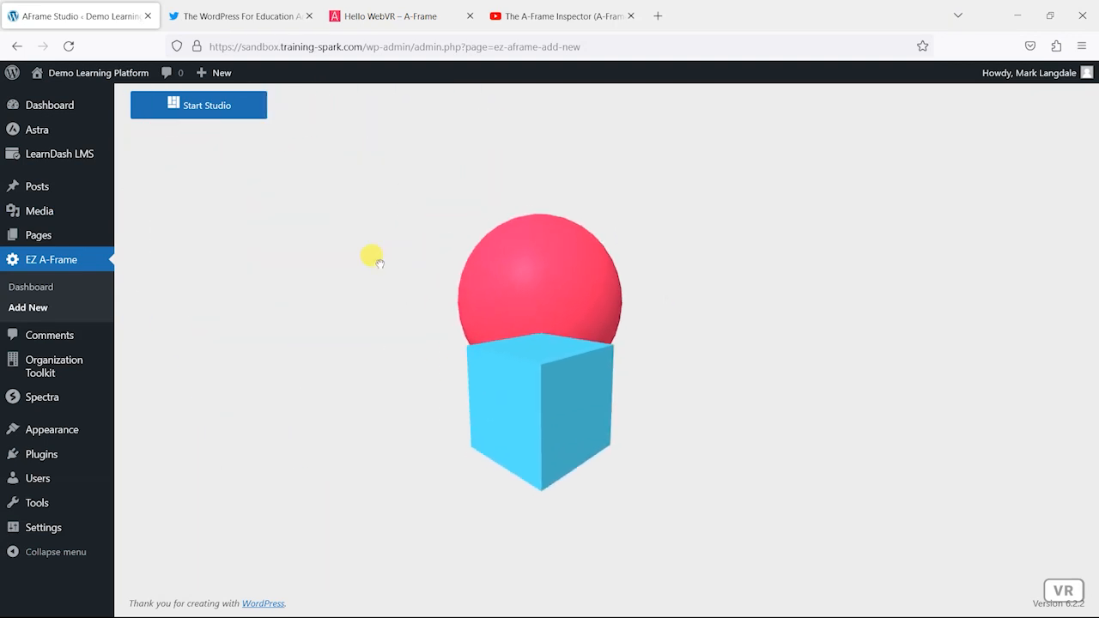
{"action": "left_click_drag", "start_coordinate": [475, 276], "coordinate": [447, 165]}
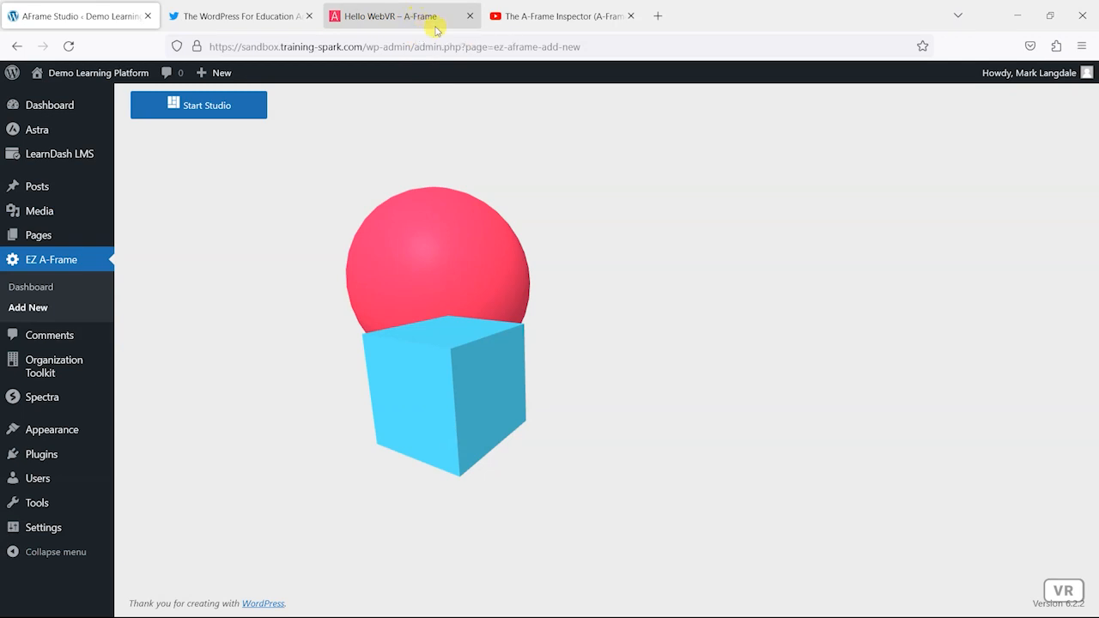
{"action": "left_click", "coordinate": [211, 109]}
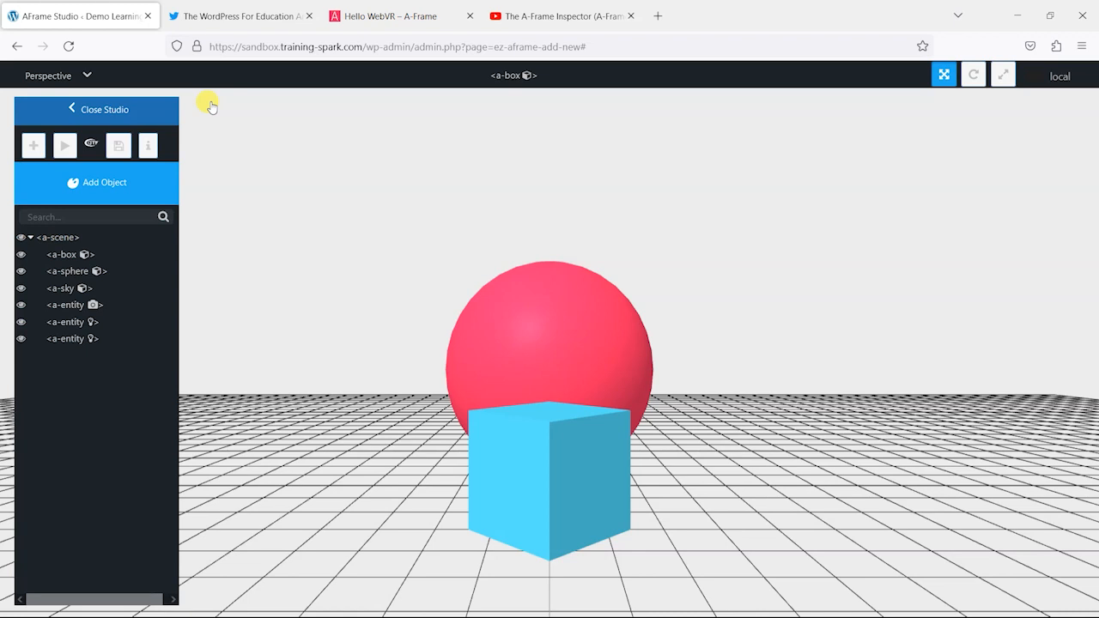
{"action": "left_click_drag", "start_coordinate": [767, 397], "coordinate": [786, 348]}
{"action": "left_click_drag", "start_coordinate": [591, 539], "coordinate": [697, 514]}
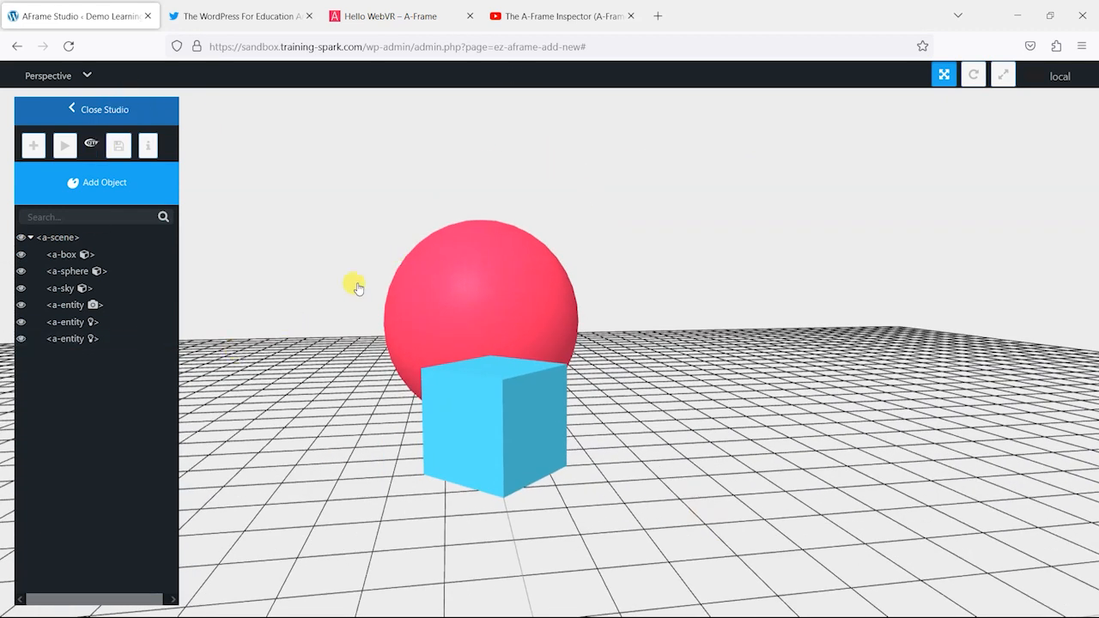
Step: Consult the A-Frame Getting Started documentation and skim through the A-Frame Inspector tutorial video on YouTube
{"action": "left_click", "coordinate": [410, 19]}
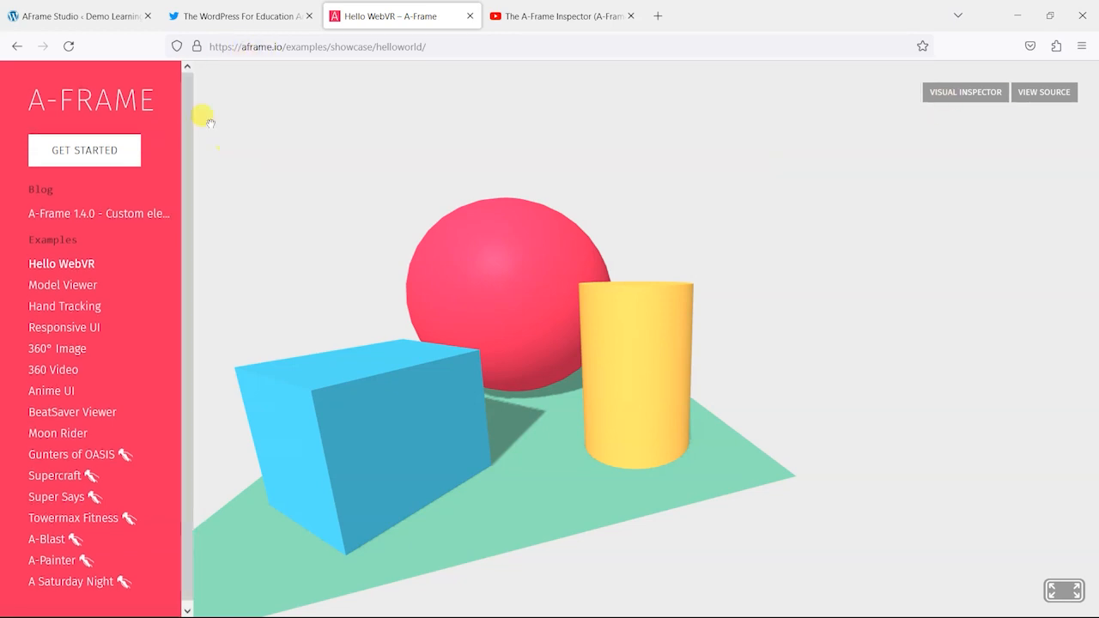
{"action": "left_click", "coordinate": [91, 148]}
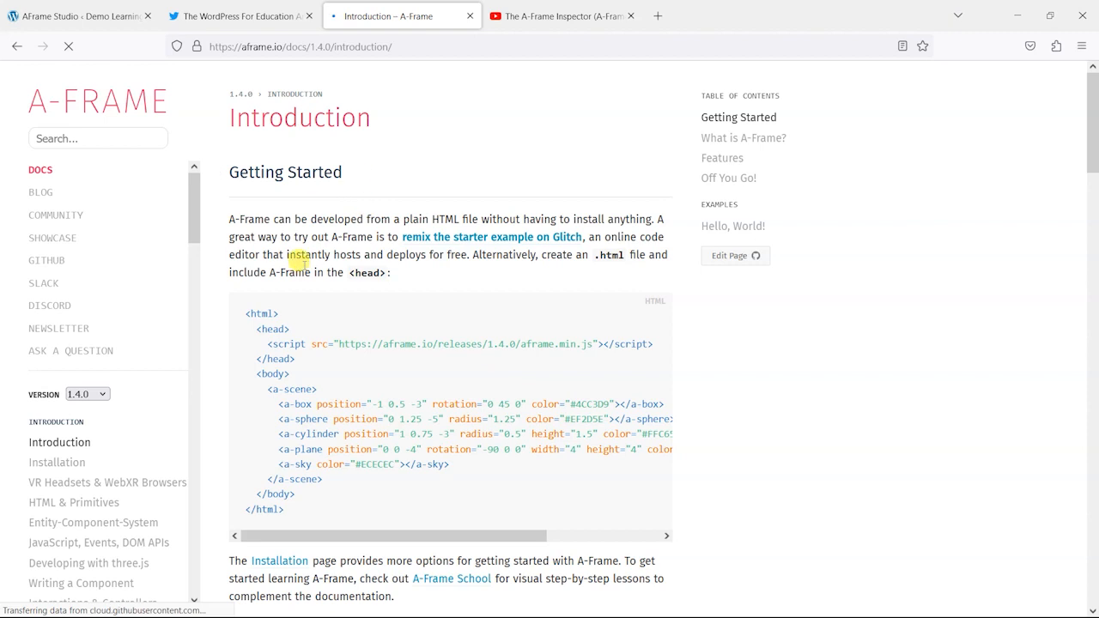
{"action": "left_click", "coordinate": [519, 14]}
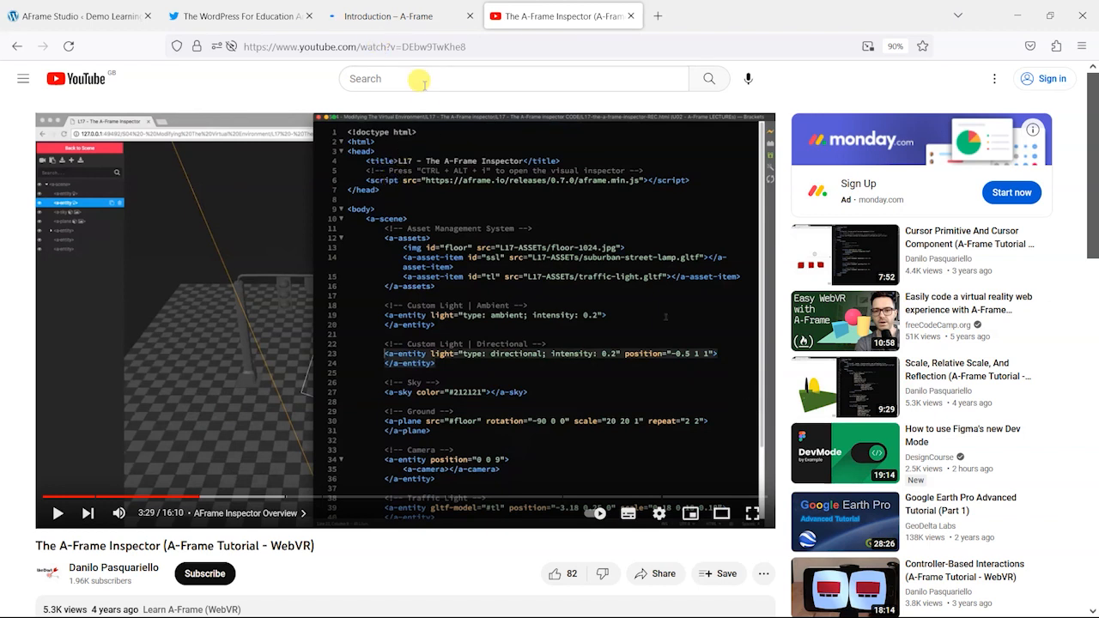
{"action": "left_click_drag", "start_coordinate": [244, 498], "coordinate": [350, 500]}
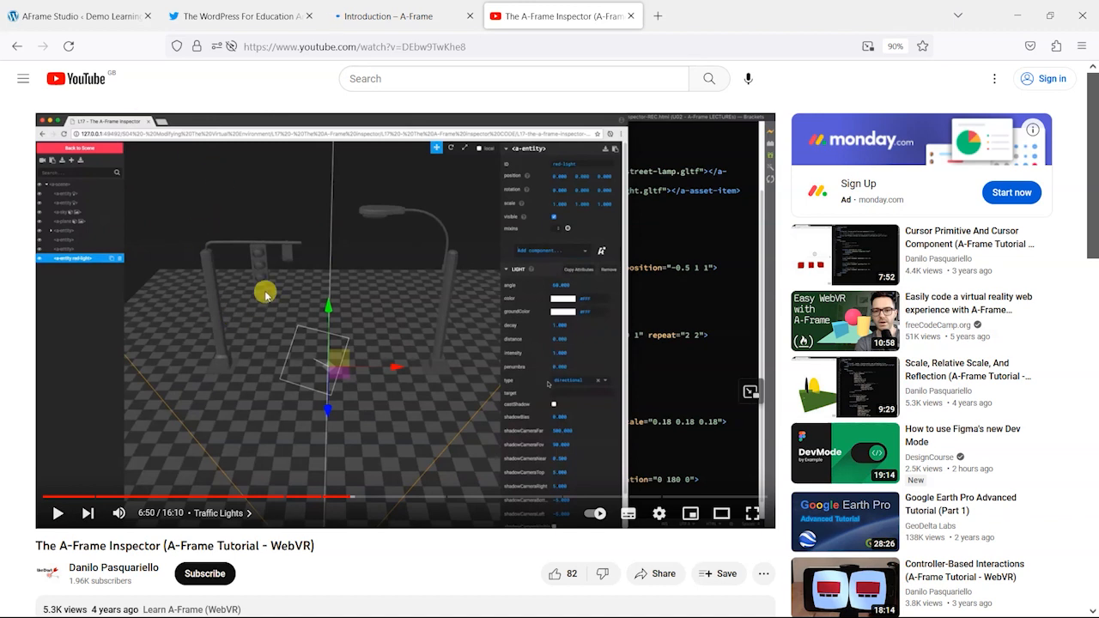
{"action": "left_click", "coordinate": [507, 496]}
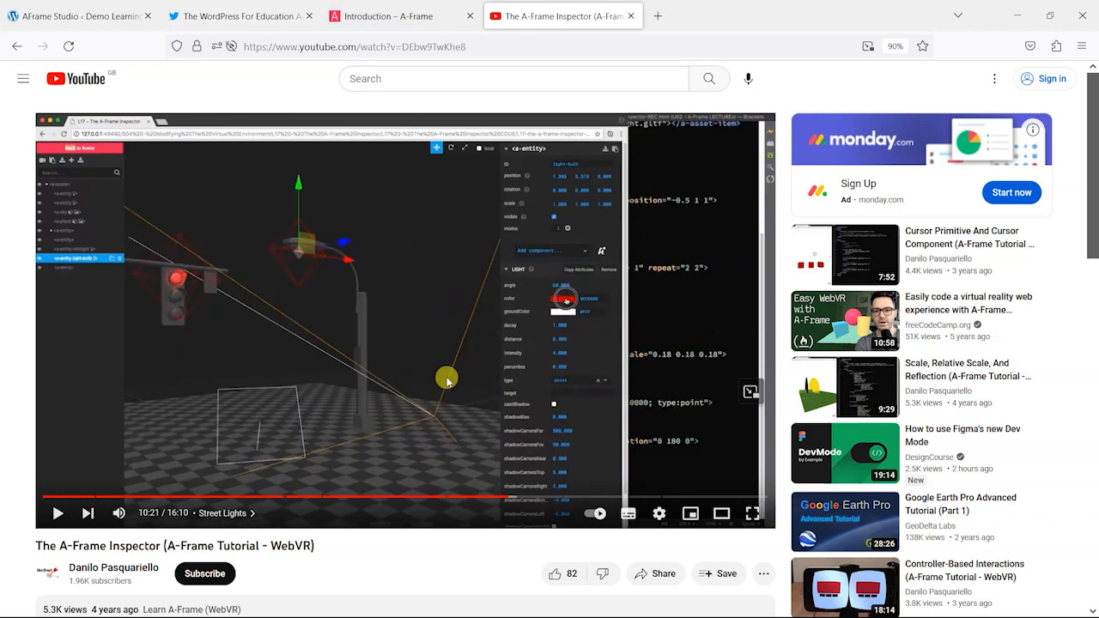
Step: Return to the AFrame Studio scene and move the box forward to Z about -1.76 and along X away from the sphere
{"action": "left_click", "coordinate": [76, 13]}
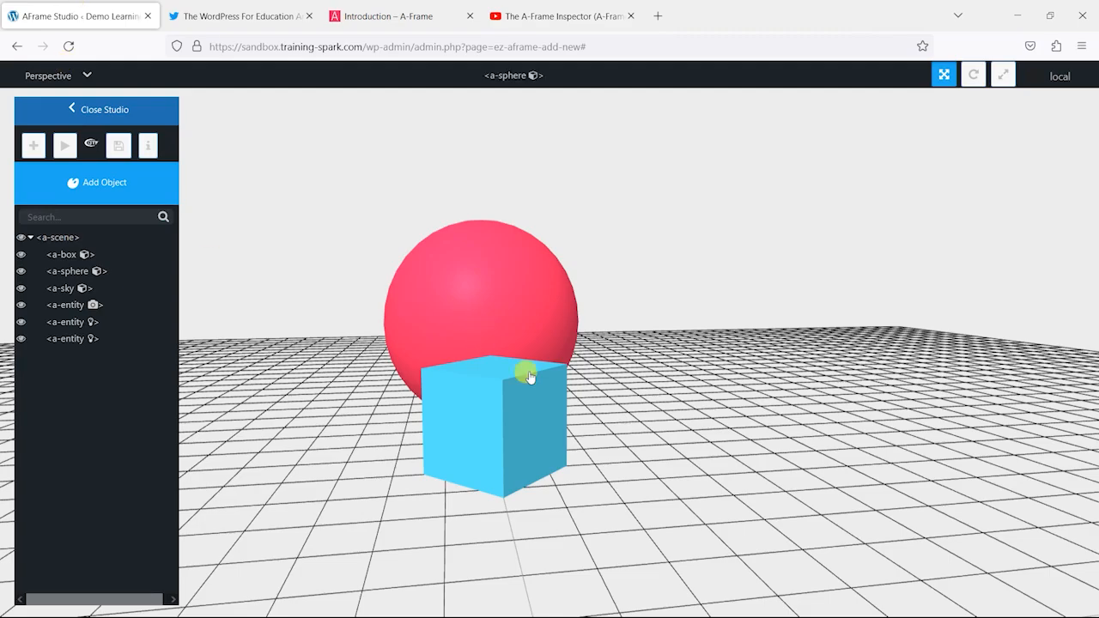
{"action": "left_click_drag", "start_coordinate": [670, 369], "coordinate": [604, 386]}
{"action": "left_click", "coordinate": [603, 385]}
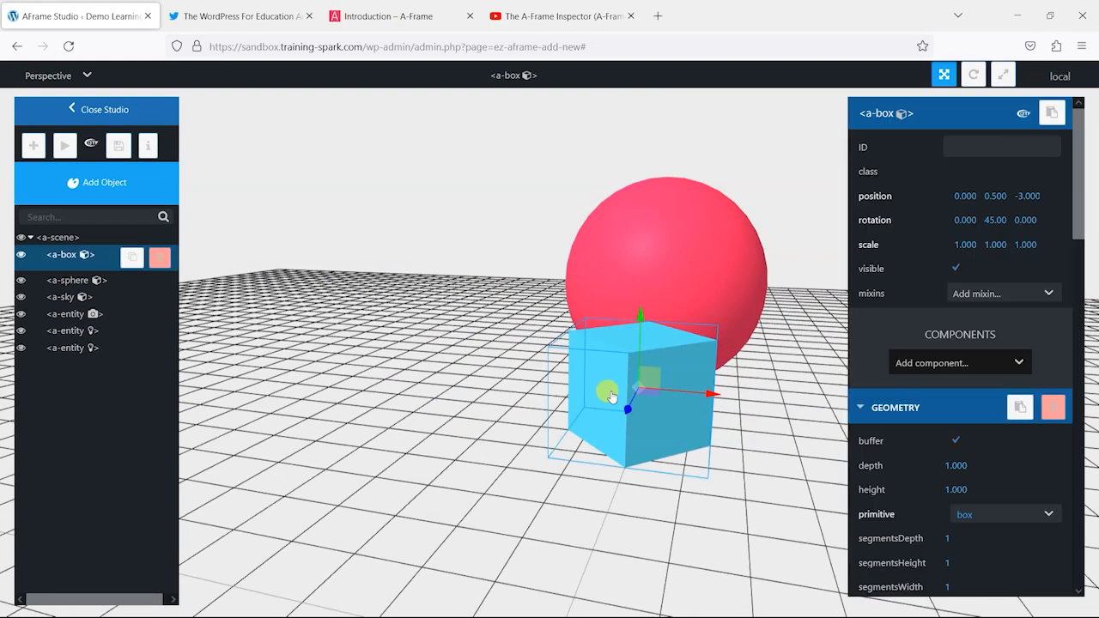
{"action": "left_click_drag", "start_coordinate": [617, 433], "coordinate": [596, 473]}
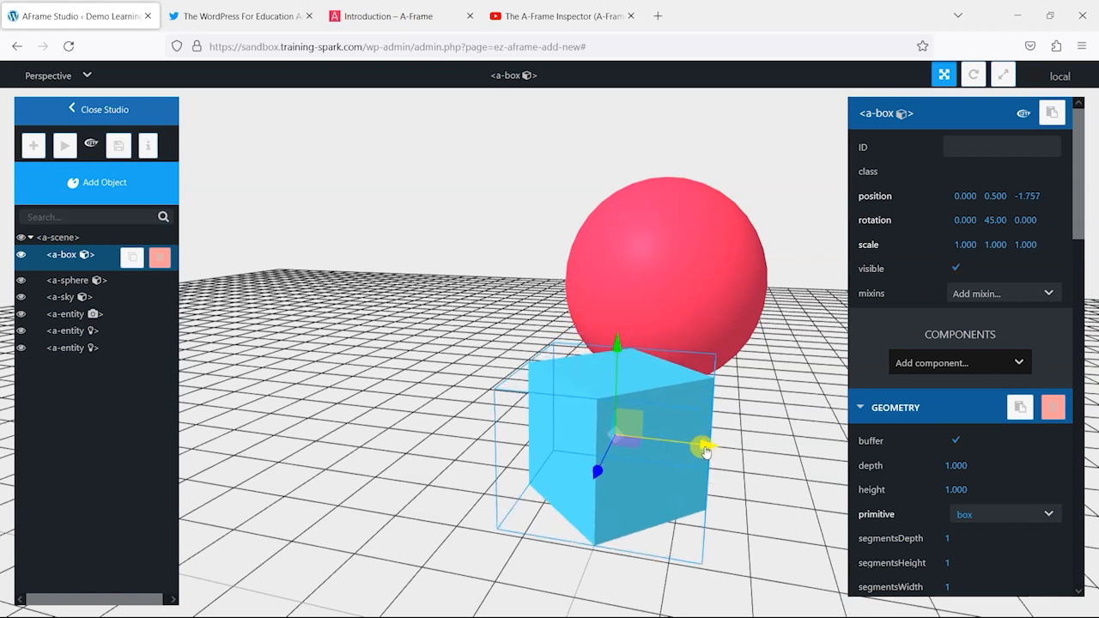
{"action": "left_click_drag", "start_coordinate": [704, 447], "coordinate": [475, 399]}
Step: Move the sphere forward to Z about -2.19 and scale it into a flattened disc
{"action": "left_click", "coordinate": [709, 314]}
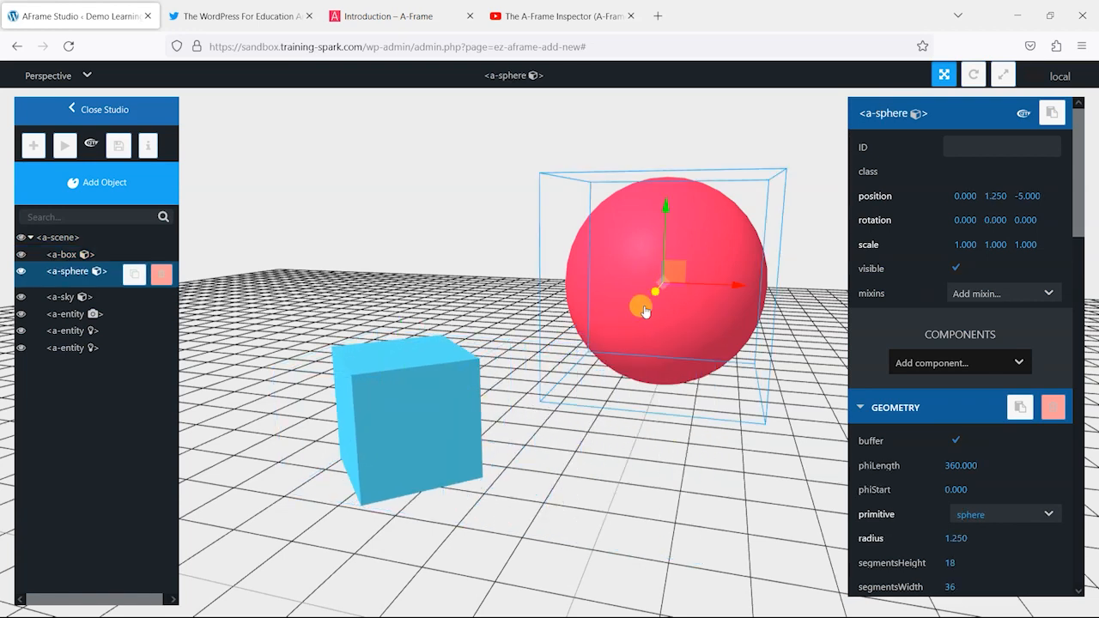
{"action": "double_click", "coordinate": [657, 292]}
{"action": "left_click", "coordinate": [1003, 75]}
{"action": "left_click_drag", "start_coordinate": [629, 203], "coordinate": [613, 264]}
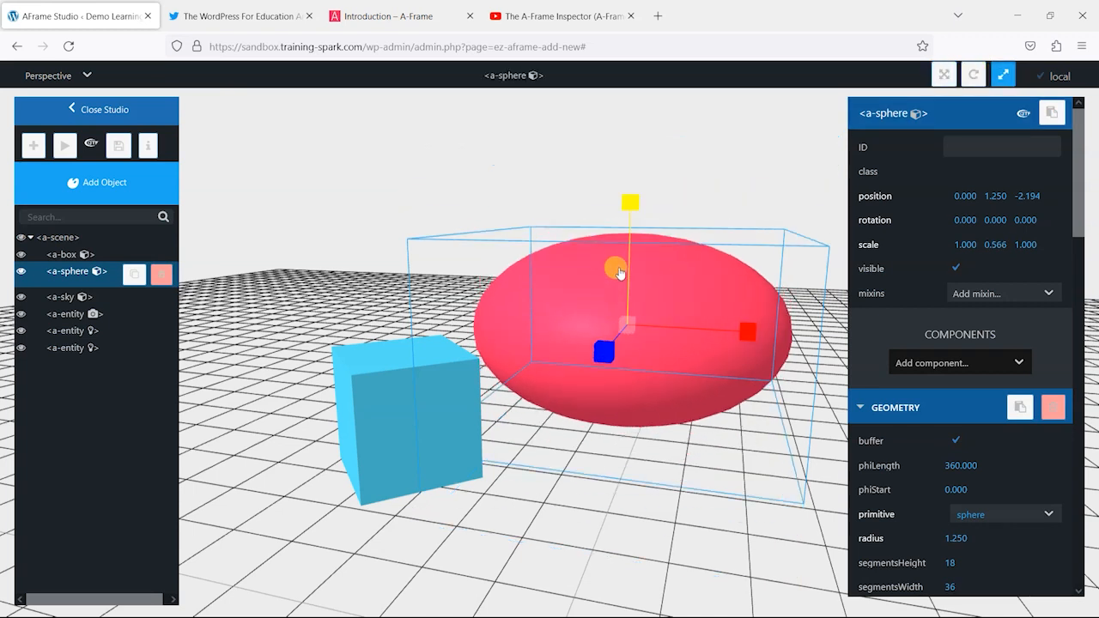
{"action": "left_click_drag", "start_coordinate": [731, 336], "coordinate": [653, 287]}
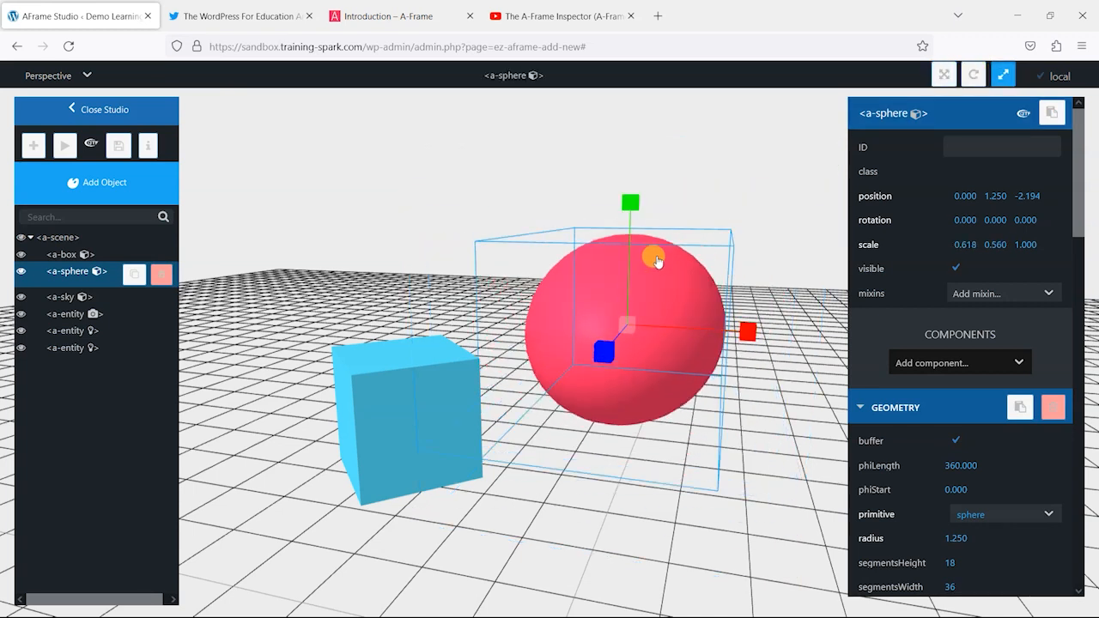
{"action": "left_click_drag", "start_coordinate": [630, 203], "coordinate": [627, 262]}
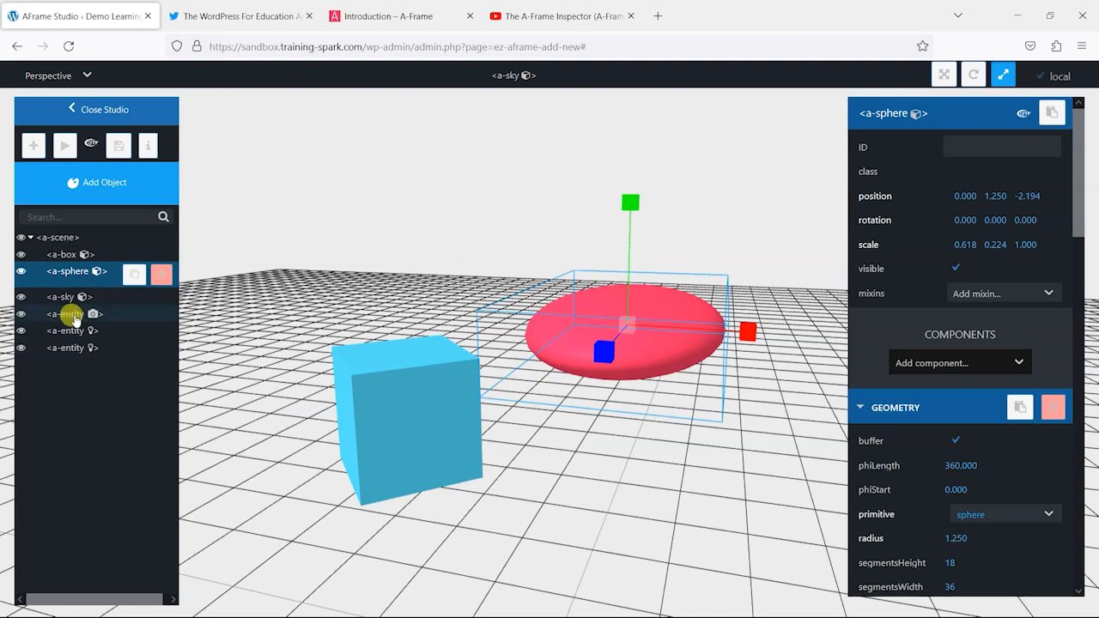
{"action": "left_click_drag", "start_coordinate": [625, 324], "coordinate": [591, 289]}
{"action": "left_click", "coordinate": [447, 270]}
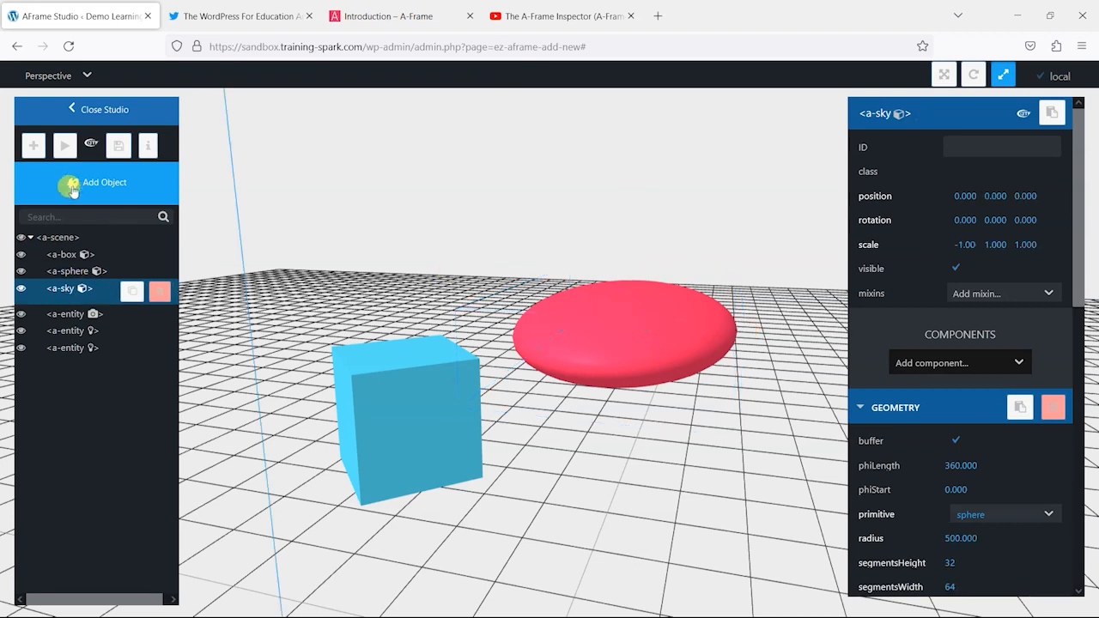
Step: Add a cone primitive to the scene
{"action": "left_click", "coordinate": [83, 194]}
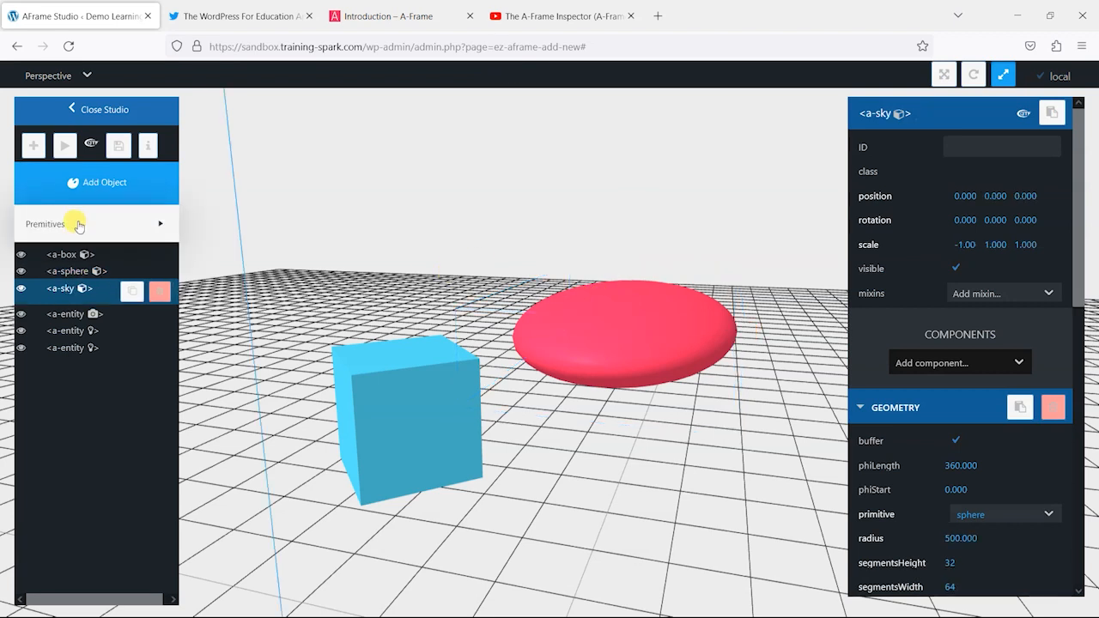
{"action": "left_click", "coordinate": [78, 225]}
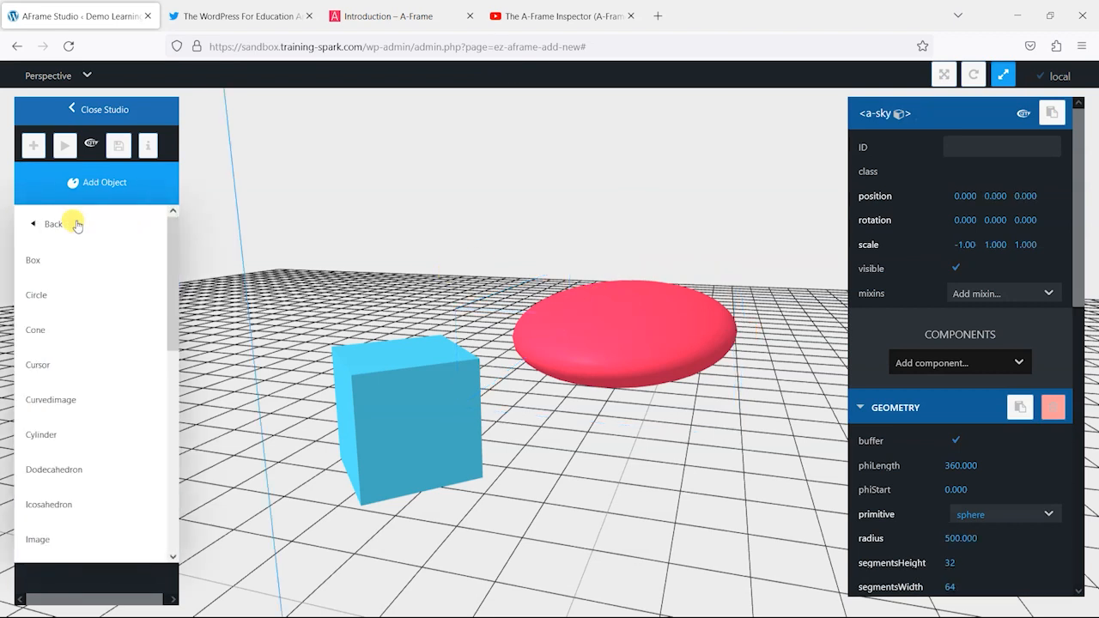
{"action": "mouse_move", "coordinate": [172, 307]}
{"action": "left_mouse_down"}
{"action": "mouse_move", "coordinate": [168, 436]}
{"action": "mouse_move", "coordinate": [164, 294]}
{"action": "left_mouse_up"}
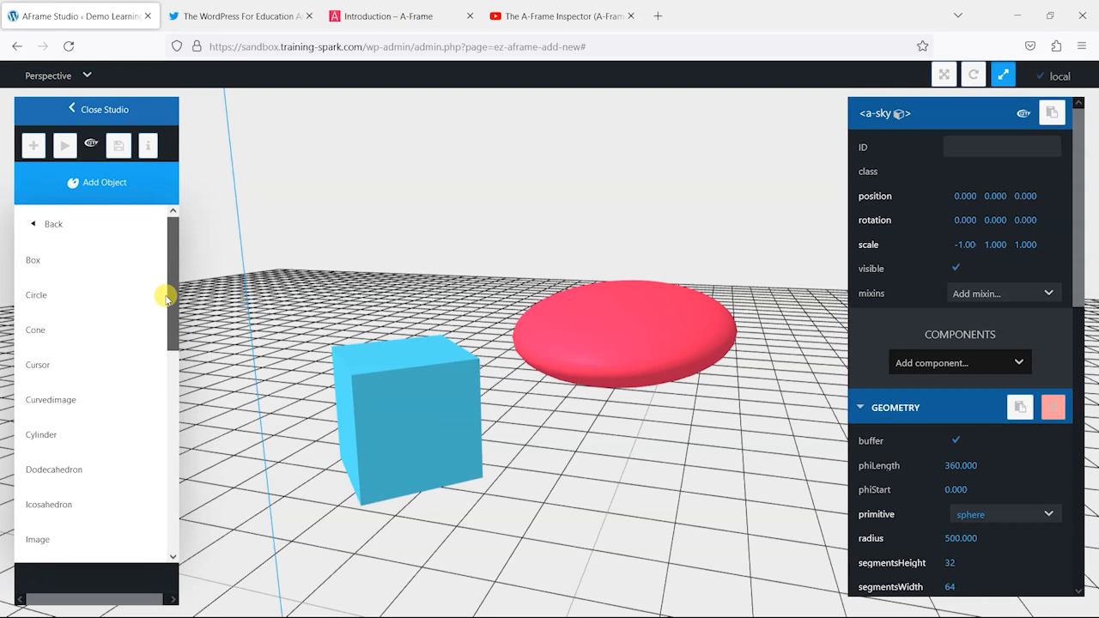
{"action": "left_click", "coordinate": [39, 330]}
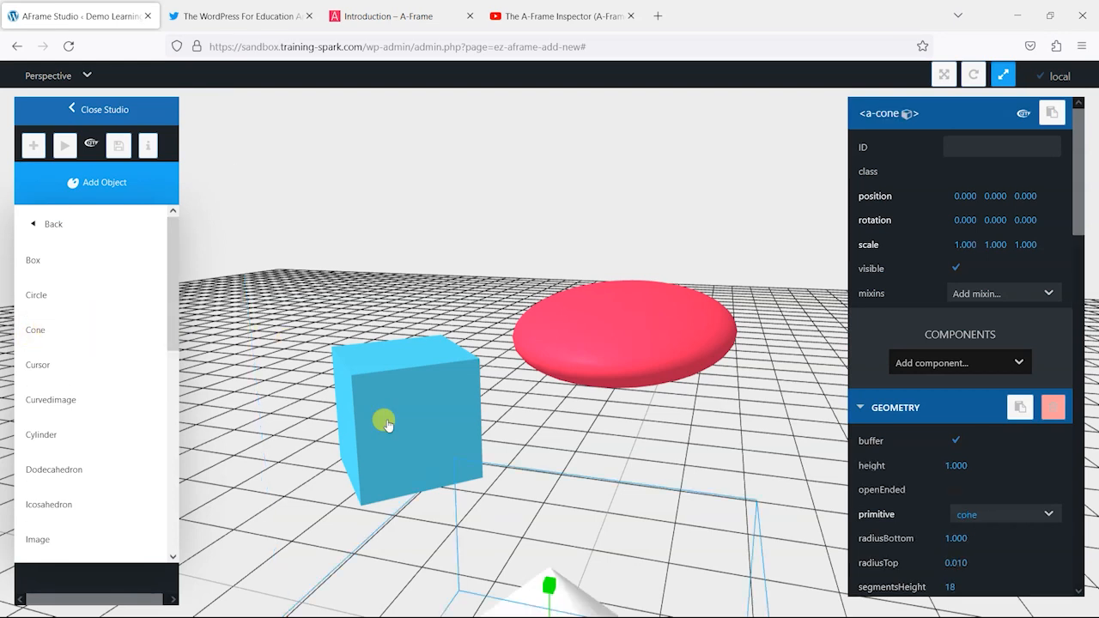
Step: Raise the cone vertically until it sits above the box and the flattened sphere
{"action": "scroll", "coordinate": [643, 455], "scroll_direction": "down", "scroll_amount": 5}
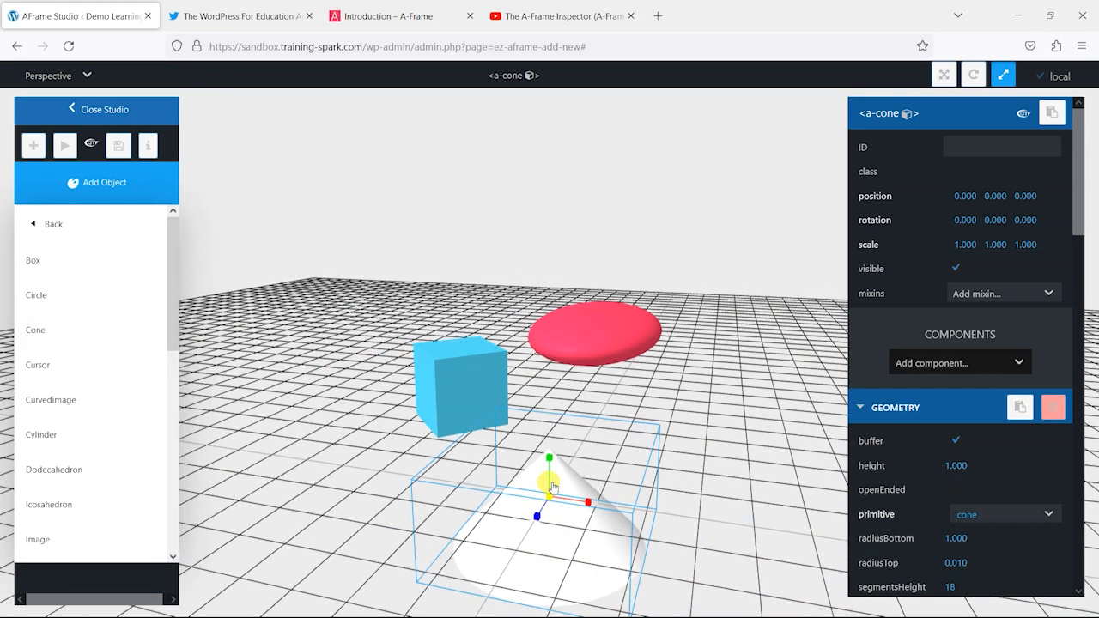
{"action": "left_click_drag", "start_coordinate": [560, 481], "coordinate": [572, 417]}
{"action": "left_click", "coordinate": [944, 75]}
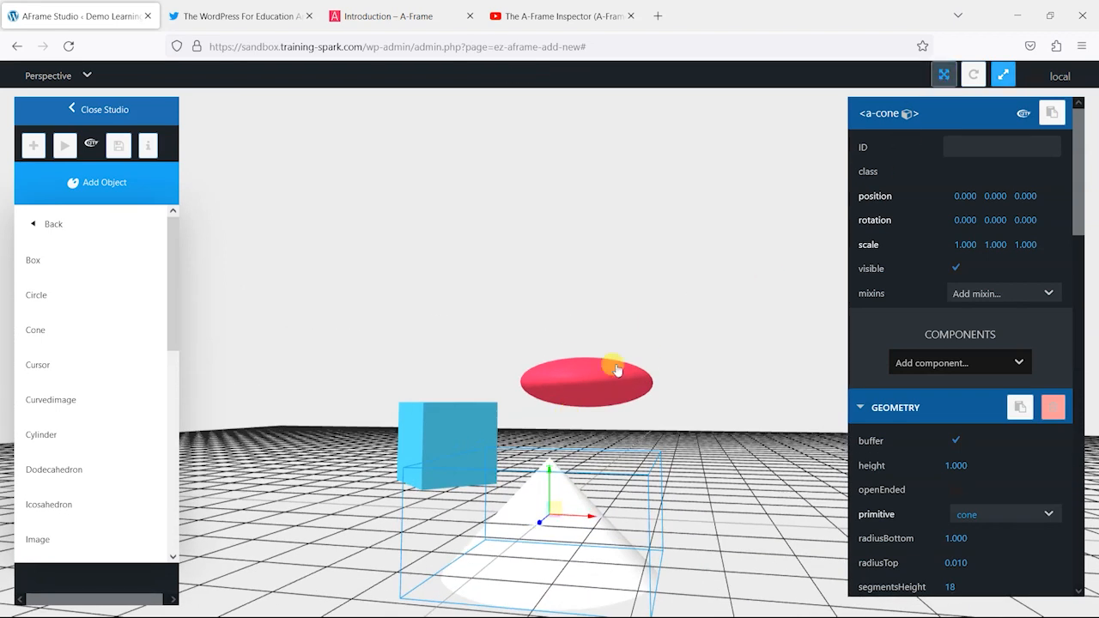
{"action": "left_click_drag", "start_coordinate": [550, 468], "coordinate": [546, 199]}
{"action": "left_click_drag", "start_coordinate": [692, 388], "coordinate": [666, 436]}
Step: Set the cone's material color to green #1b8939 and shift the cone along X away from the flattened sphere
{"action": "scroll", "coordinate": [988, 449], "scroll_direction": "down", "scroll_amount": 5}
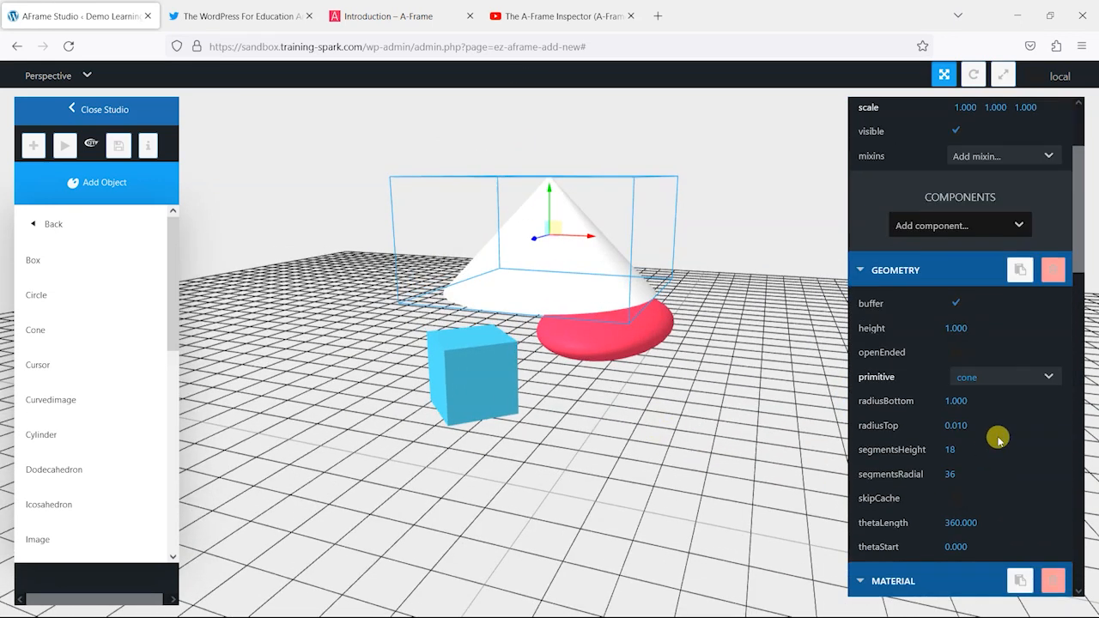
{"action": "scroll", "coordinate": [994, 438], "scroll_direction": "down", "scroll_amount": 3}
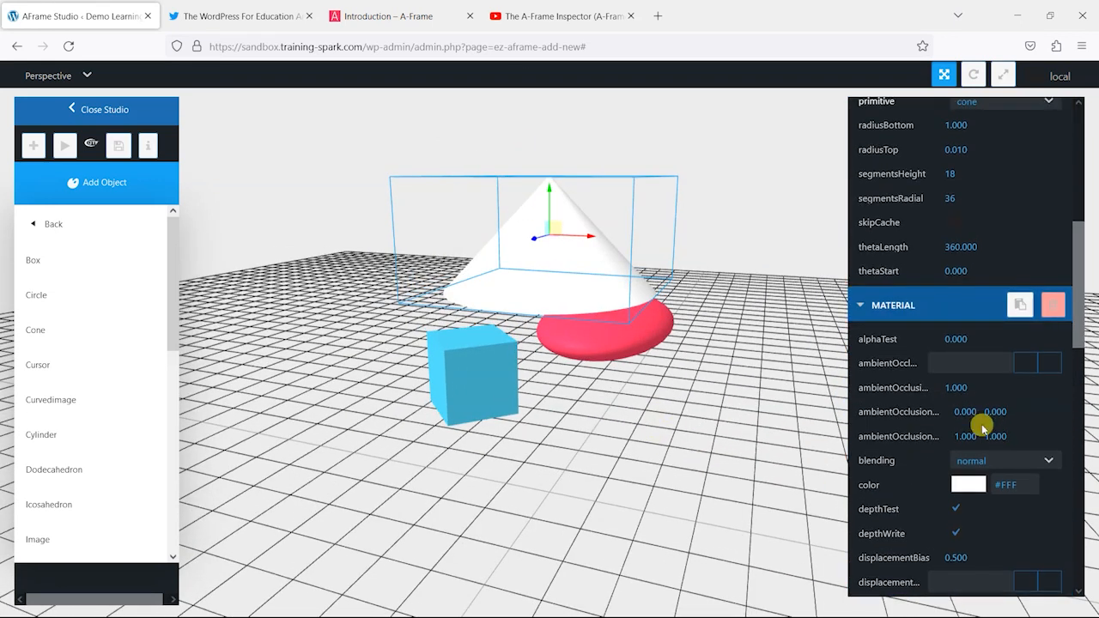
{"action": "scroll", "coordinate": [983, 427], "scroll_direction": "down", "scroll_amount": 4}
{"action": "left_click", "coordinate": [974, 350]}
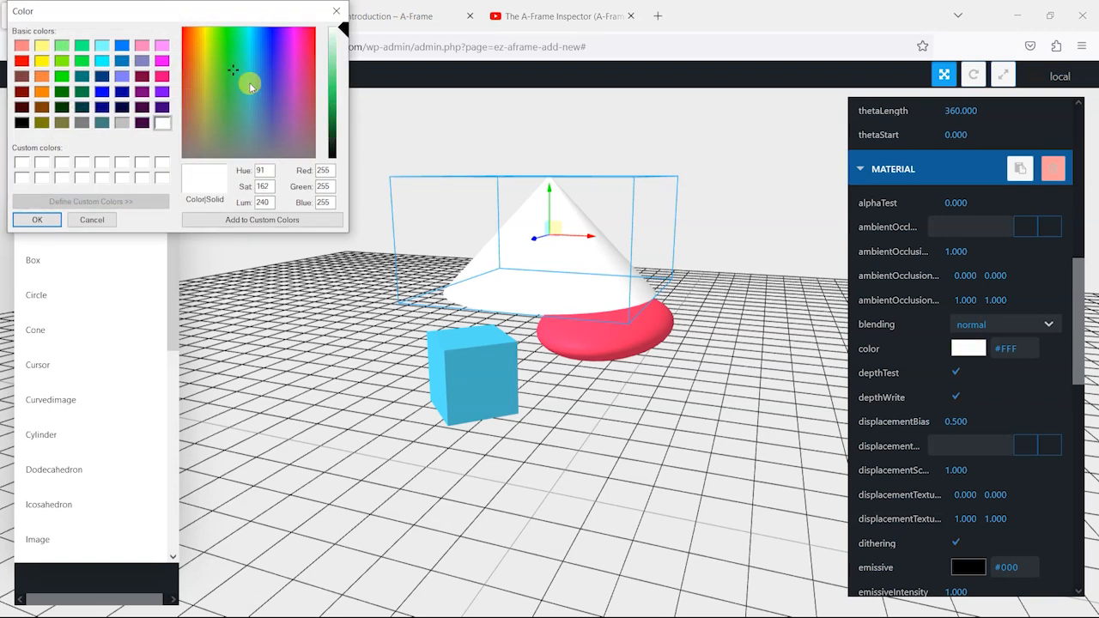
{"action": "left_click_drag", "start_coordinate": [338, 61], "coordinate": [343, 116]}
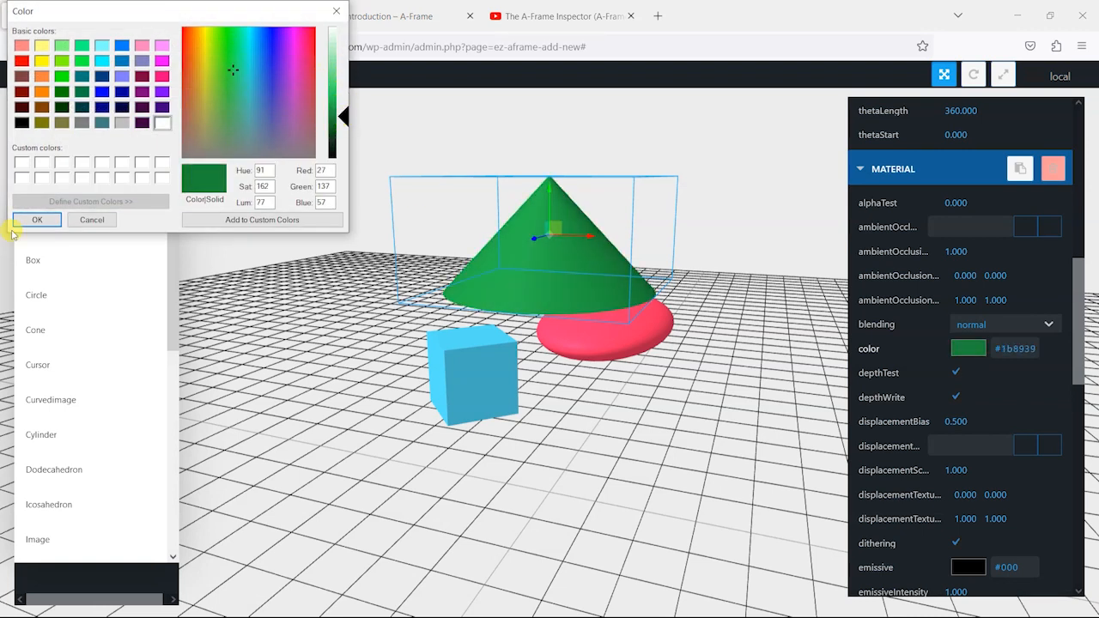
{"action": "left_click", "coordinate": [36, 221]}
{"action": "left_click_drag", "start_coordinate": [584, 235], "coordinate": [502, 249]}
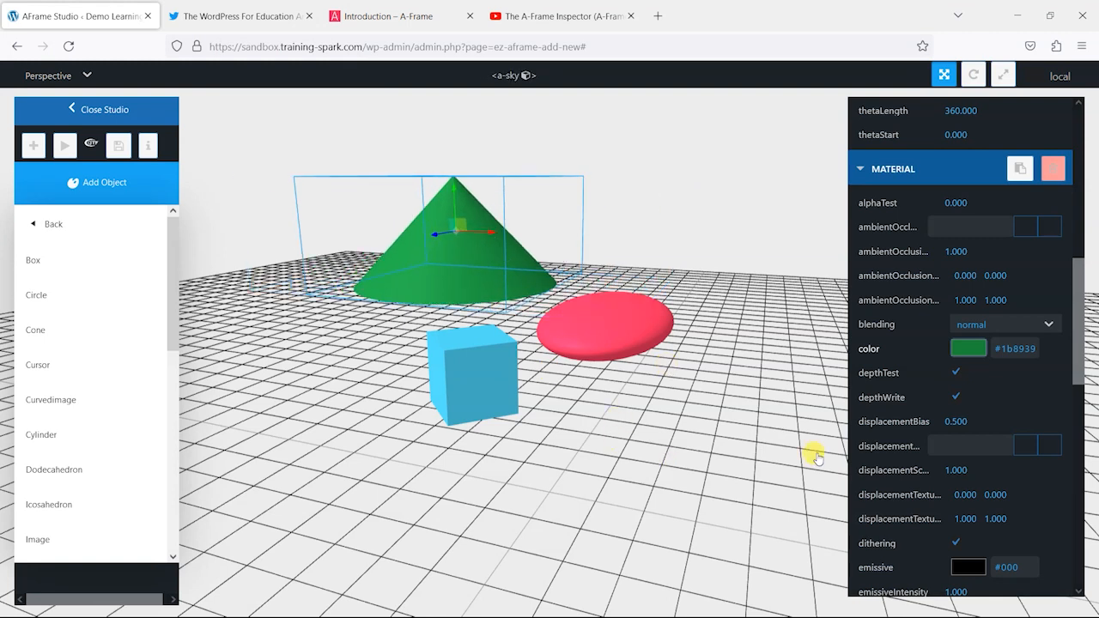
Step: Apply Black-Certificate-Of-Completion-Template.jpg from the media library as the cone's material source texture
{"action": "scroll", "coordinate": [1038, 413], "scroll_direction": "down", "scroll_amount": 5}
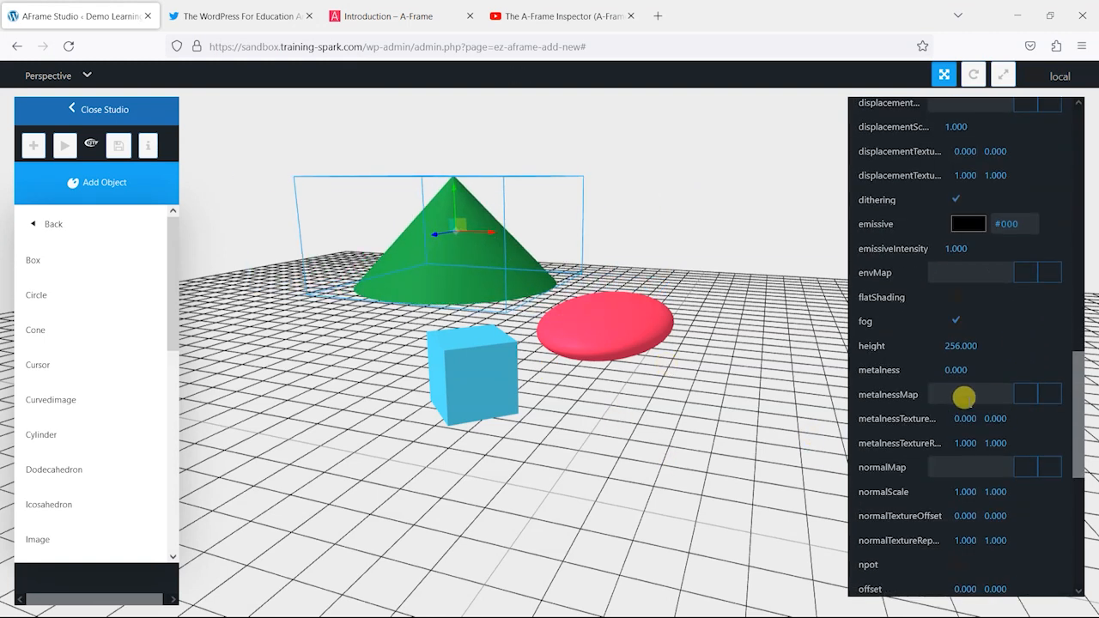
{"action": "scroll", "coordinate": [964, 386], "scroll_direction": "down", "scroll_amount": 1}
{"action": "scroll", "coordinate": [969, 385], "scroll_direction": "down", "scroll_amount": 5}
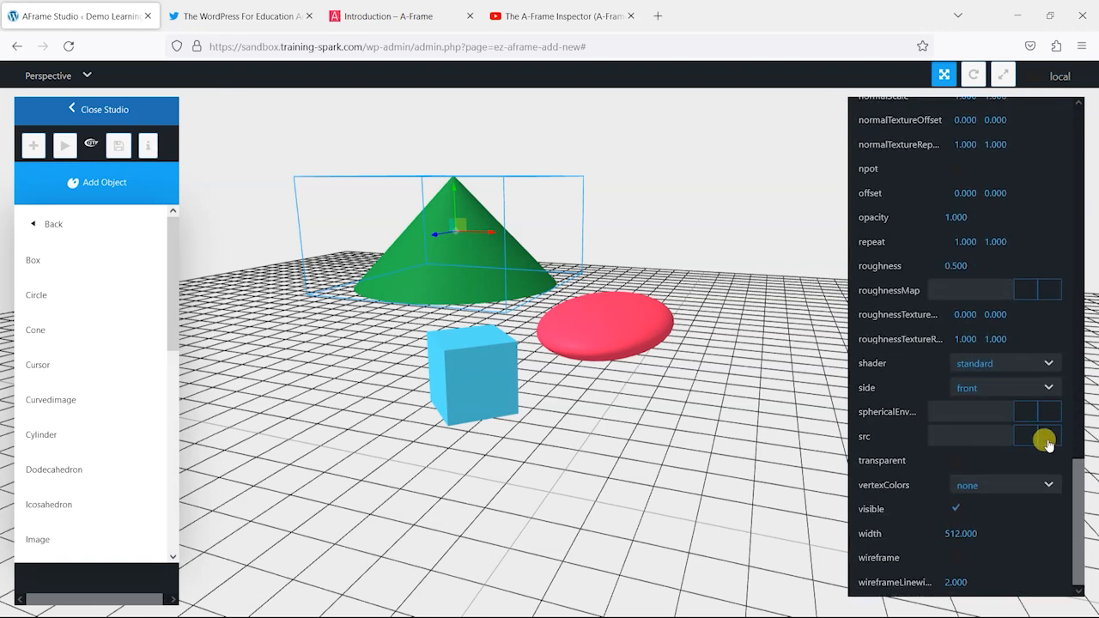
{"action": "left_click", "coordinate": [1046, 438]}
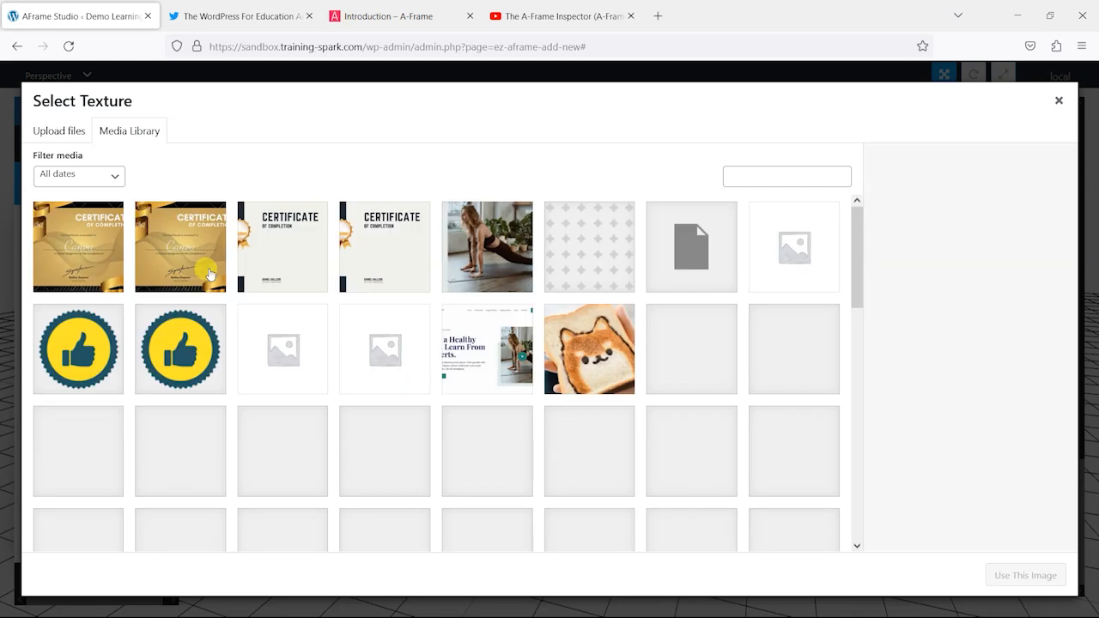
{"action": "left_click", "coordinate": [184, 247]}
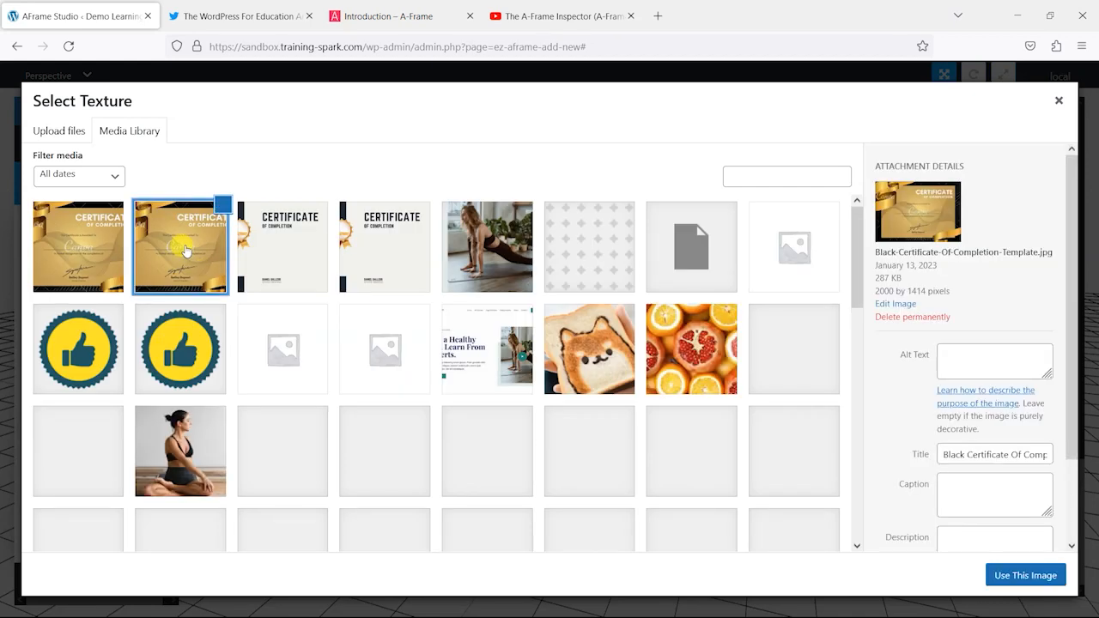
{"action": "left_click", "coordinate": [1019, 574]}
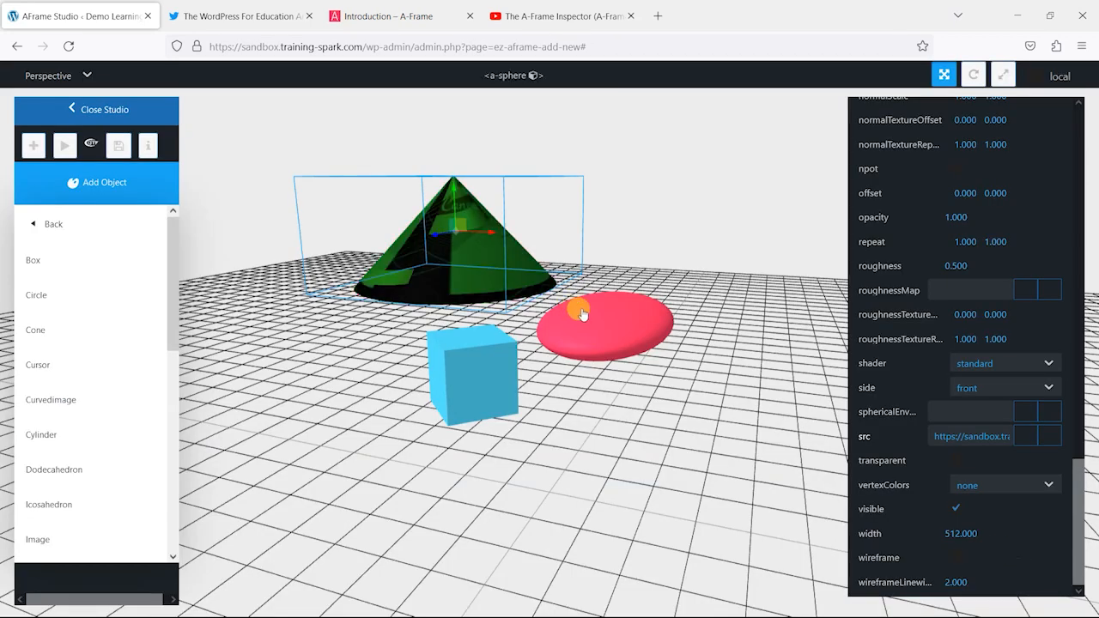
{"action": "left_click_drag", "start_coordinate": [422, 294], "coordinate": [371, 299]}
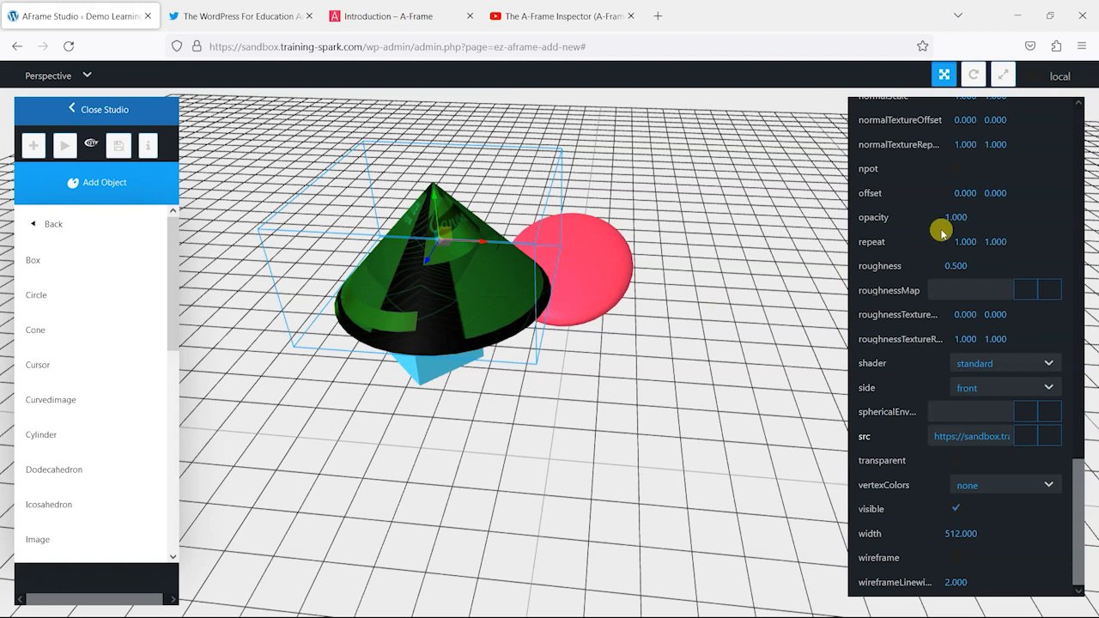
Step: Set the cone's material opacity to 1 and its roughness to 0.05
{"action": "scroll", "coordinate": [935, 249], "scroll_direction": "up", "scroll_amount": 3}
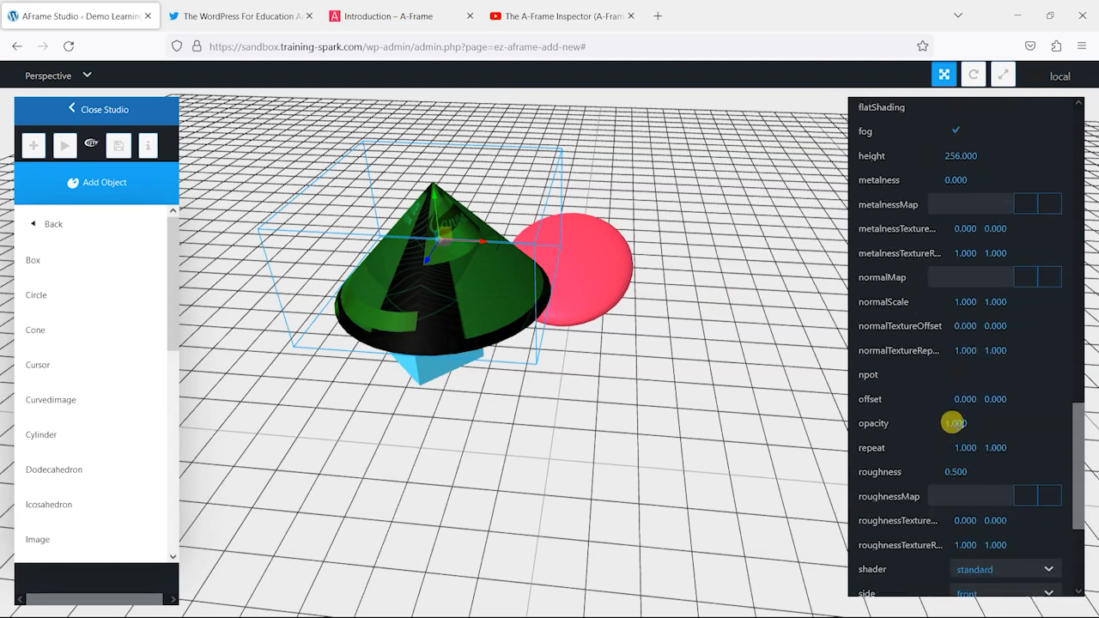
{"action": "left_click_drag", "start_coordinate": [952, 423], "coordinate": [1017, 423]}
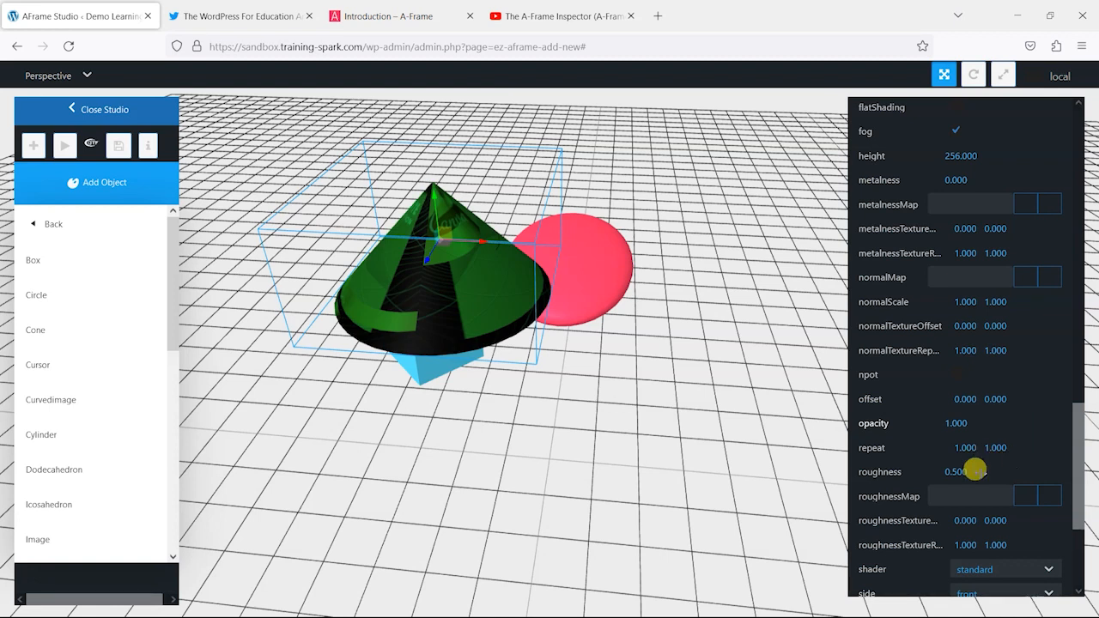
{"action": "scroll", "coordinate": [970, 471], "scroll_direction": "down", "scroll_amount": 2}
{"action": "mouse_move", "coordinate": [955, 334]}
{"action": "left_mouse_down"}
{"action": "mouse_move", "coordinate": [1033, 334]}
{"action": "mouse_move", "coordinate": [918, 338]}
{"action": "mouse_move", "coordinate": [991, 336]}
{"action": "mouse_move", "coordinate": [932, 343]}
{"action": "left_mouse_up"}
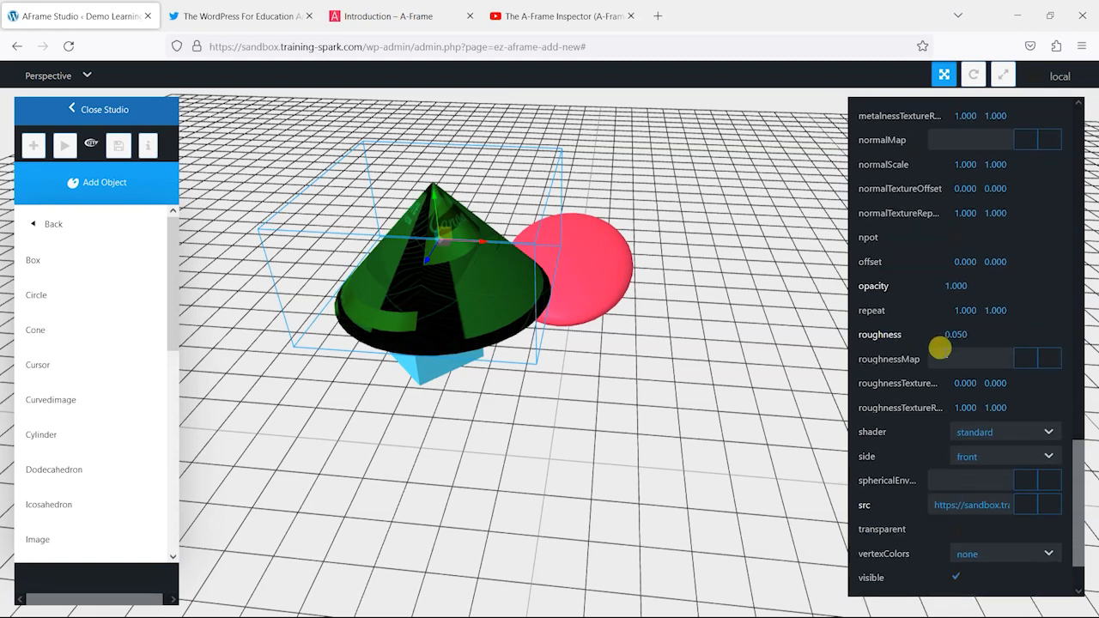
{"action": "scroll", "coordinate": [939, 348], "scroll_direction": "up", "scroll_amount": 3}
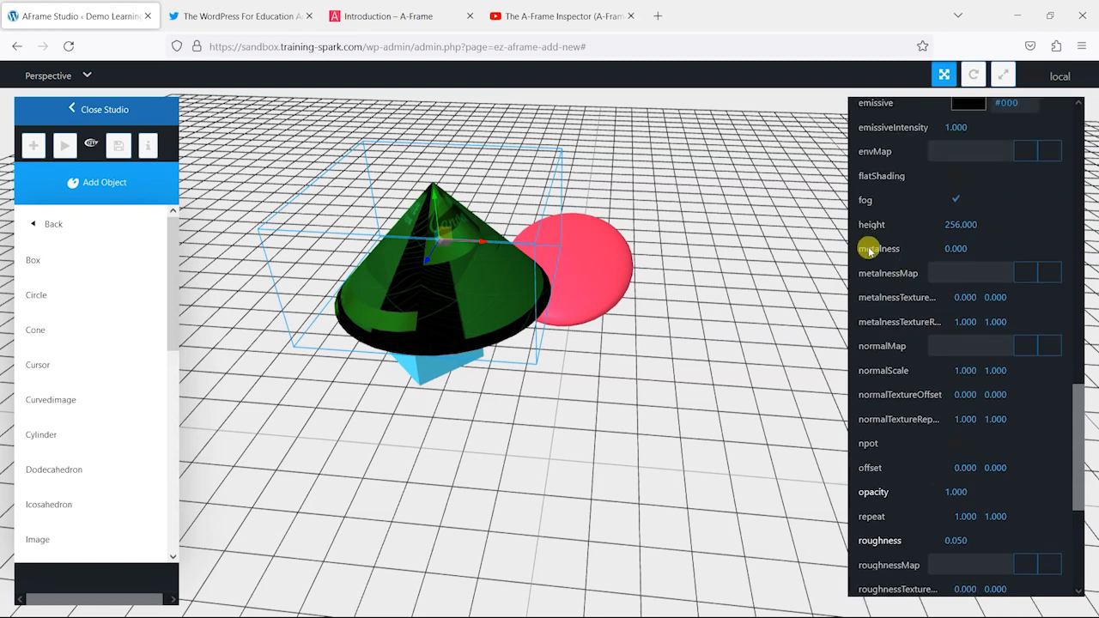
Step: Add a light to the scene, raise it and move it away from the cone to check how it illuminates the shapes
{"action": "scroll", "coordinate": [921, 348], "scroll_direction": "up", "scroll_amount": 3}
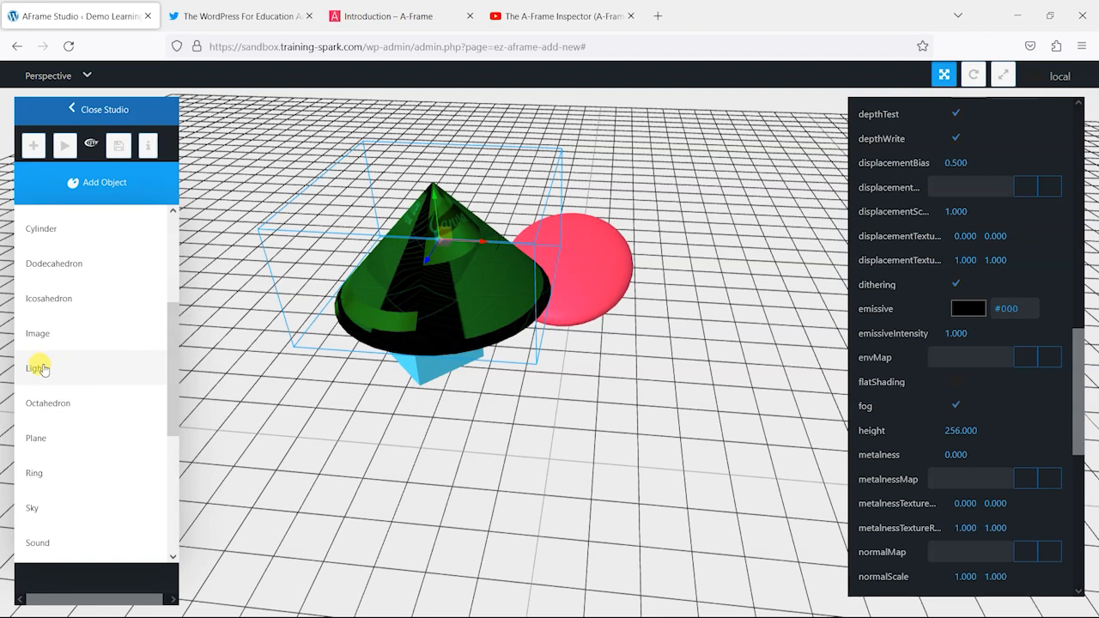
{"action": "left_click", "coordinate": [40, 369]}
{"action": "left_click_drag", "start_coordinate": [549, 401], "coordinate": [536, 74]}
{"action": "left_click_drag", "start_coordinate": [597, 525], "coordinate": [791, 209]}
{"action": "left_click_drag", "start_coordinate": [700, 178], "coordinate": [679, 206]}
{"action": "mouse_move", "coordinate": [605, 569]}
{"action": "left_mouse_down"}
{"action": "mouse_move", "coordinate": [619, 490]}
{"action": "mouse_move", "coordinate": [452, 569]}
{"action": "mouse_move", "coordinate": [589, 570]}
{"action": "left_mouse_up"}
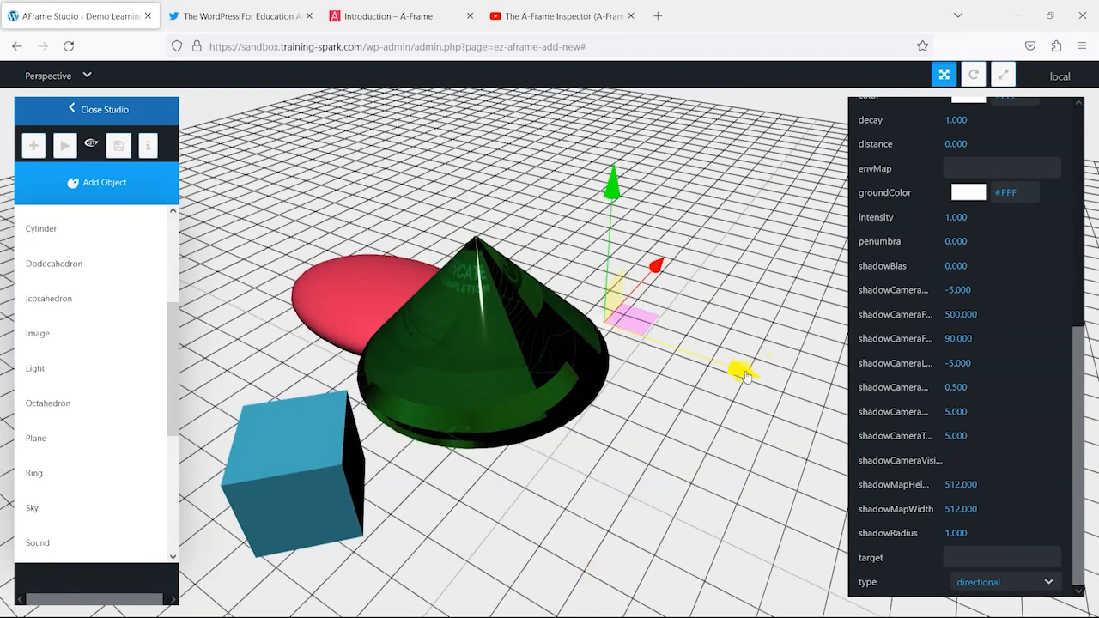
{"action": "left_click_drag", "start_coordinate": [787, 394], "coordinate": [858, 417]}
{"action": "left_click_drag", "start_coordinate": [462, 512], "coordinate": [523, 318]}
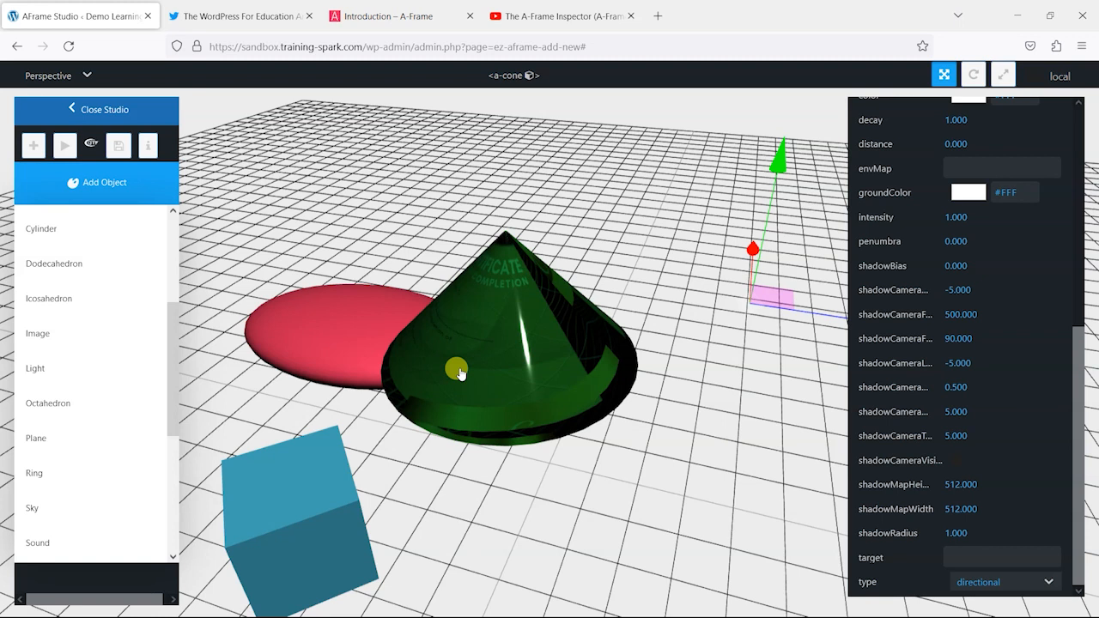
{"action": "left_click_drag", "start_coordinate": [273, 321], "coordinate": [475, 538]}
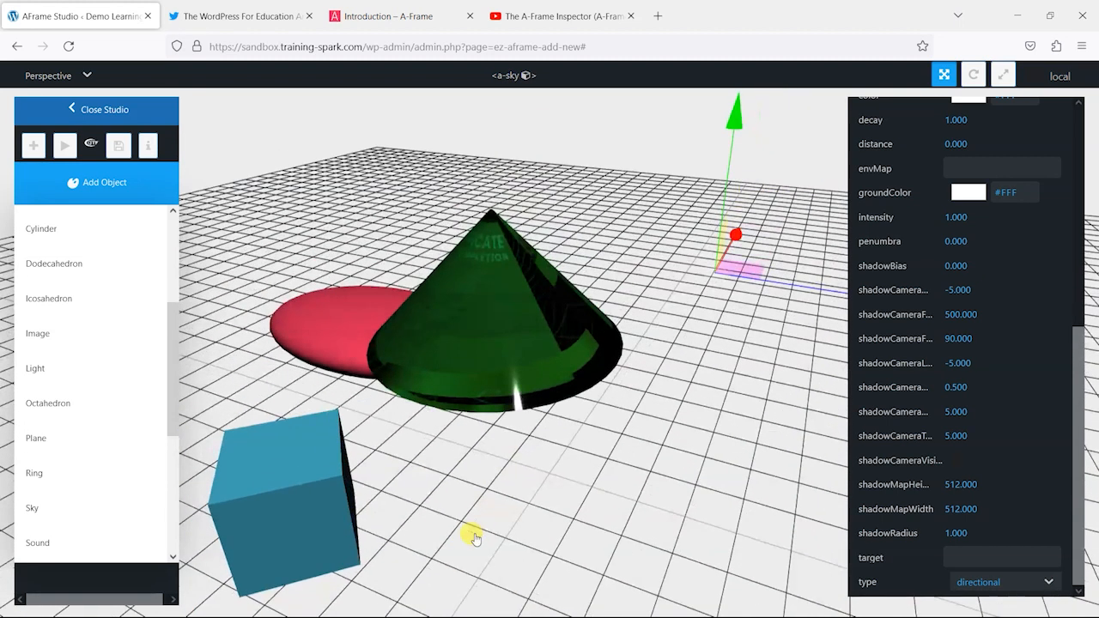
{"action": "scroll", "coordinate": [177, 283], "scroll_direction": "up", "scroll_amount": 2}
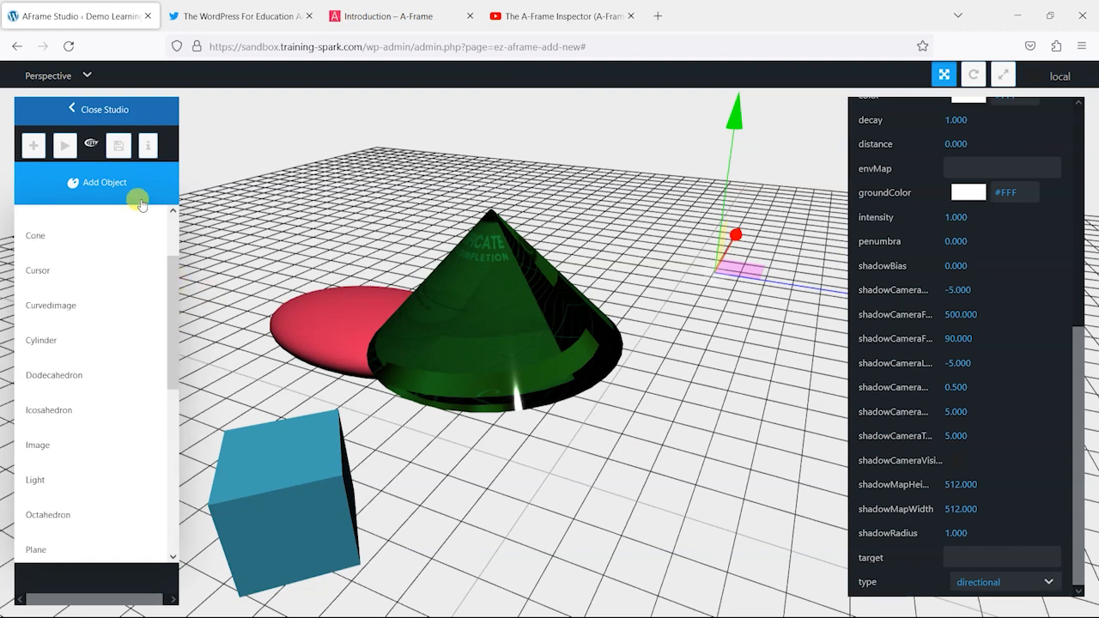
{"action": "left_click", "coordinate": [672, 158]}
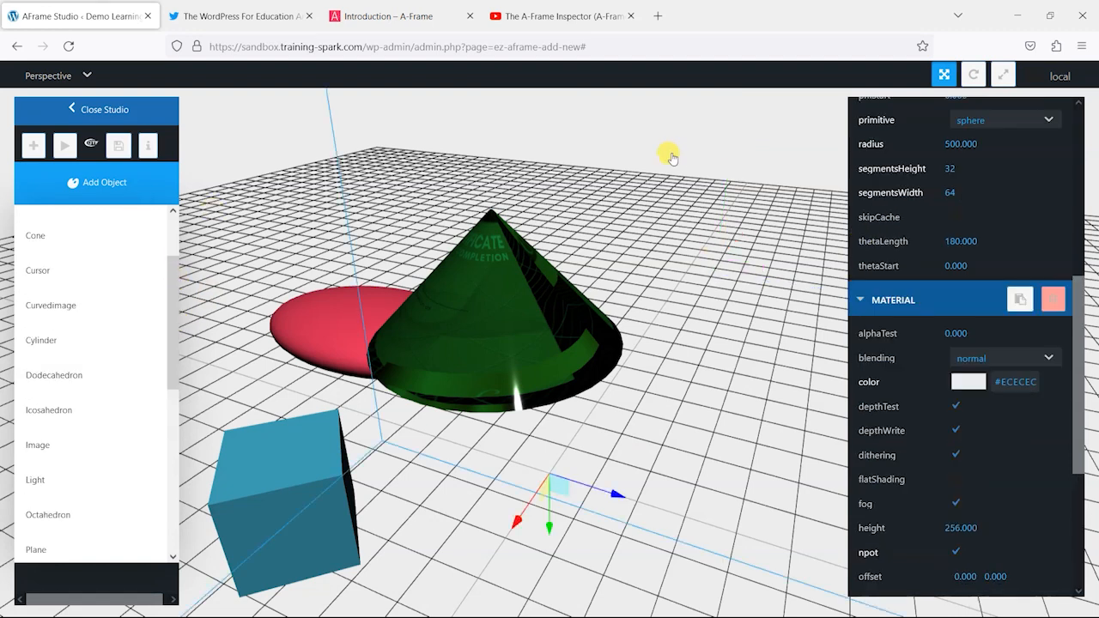
Step: Add a gltf-model component to the a-sky entity
{"action": "left_click", "coordinate": [119, 186]}
{"action": "left_click_drag", "start_coordinate": [1074, 361], "coordinate": [859, 135]}
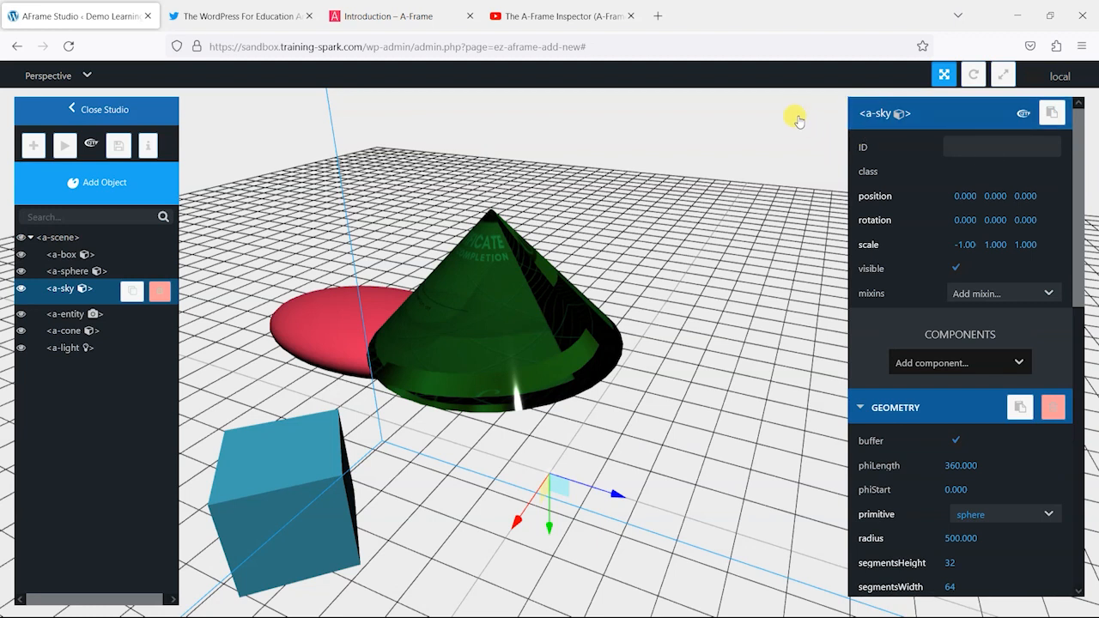
{"action": "left_click", "coordinate": [985, 368]}
{"action": "left_click_drag", "start_coordinate": [1027, 408], "coordinate": [1030, 457]}
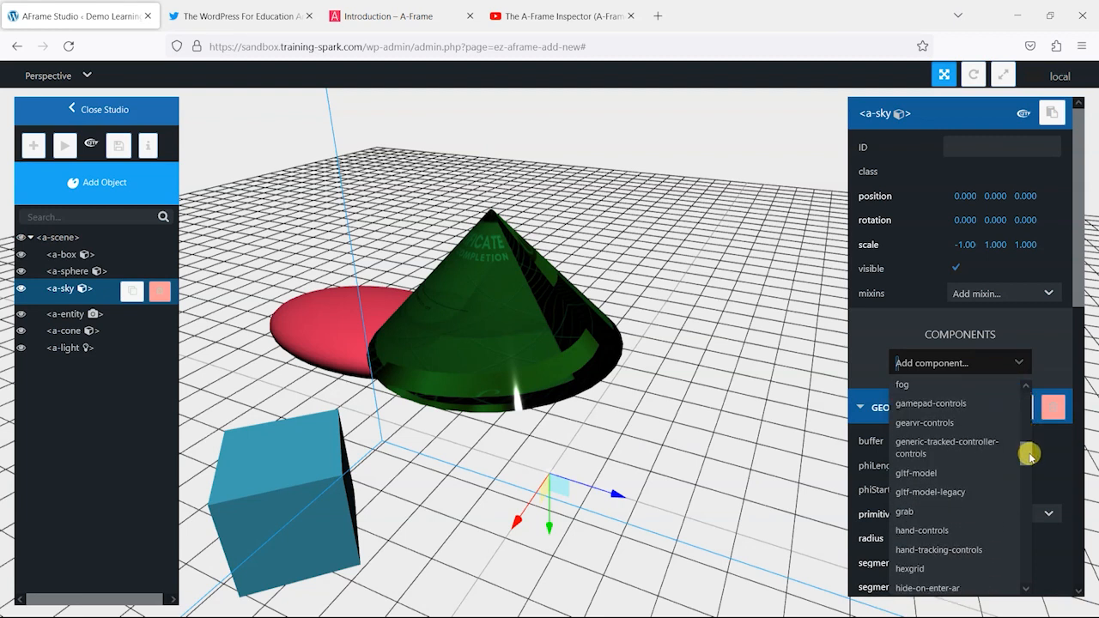
{"action": "left_click", "coordinate": [923, 475]}
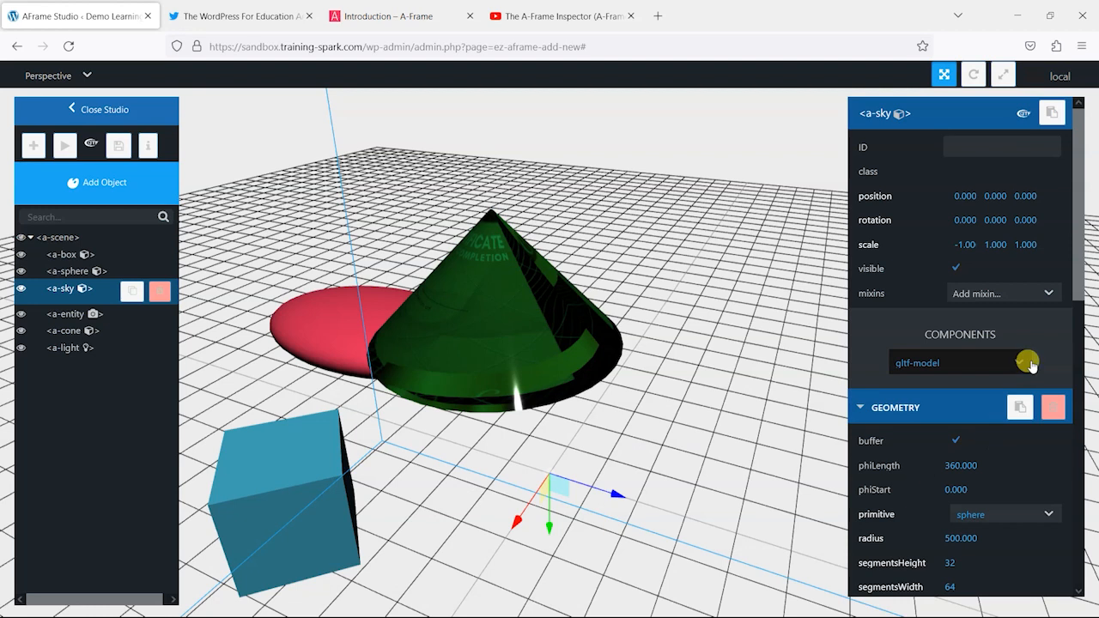
Step: Upload BrainStem.glb from the Desktop and use it as the a-sky entity's gltf-model
{"action": "left_click_drag", "start_coordinate": [1080, 269], "coordinate": [1077, 414]}
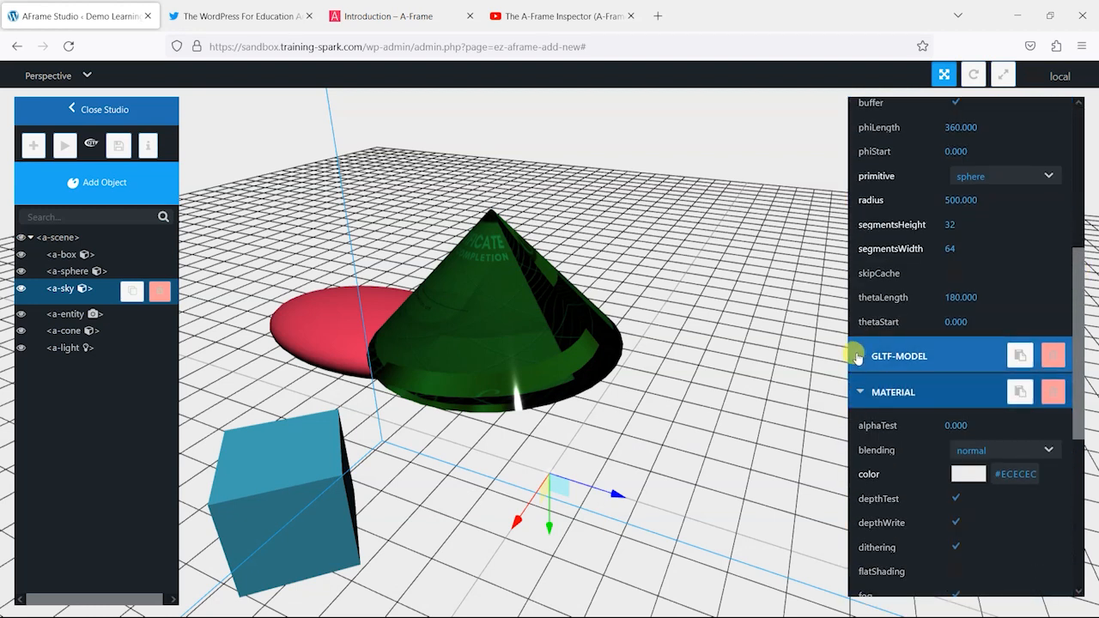
{"action": "left_click", "coordinate": [857, 356]}
{"action": "left_click", "coordinate": [1054, 388]}
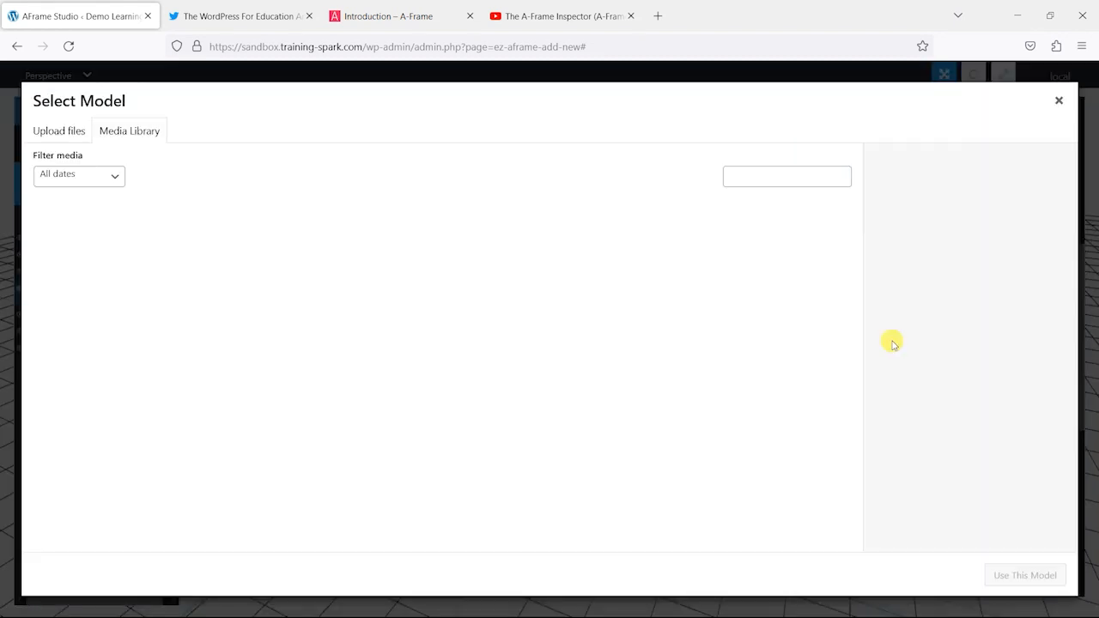
{"action": "left_click", "coordinate": [450, 375]}
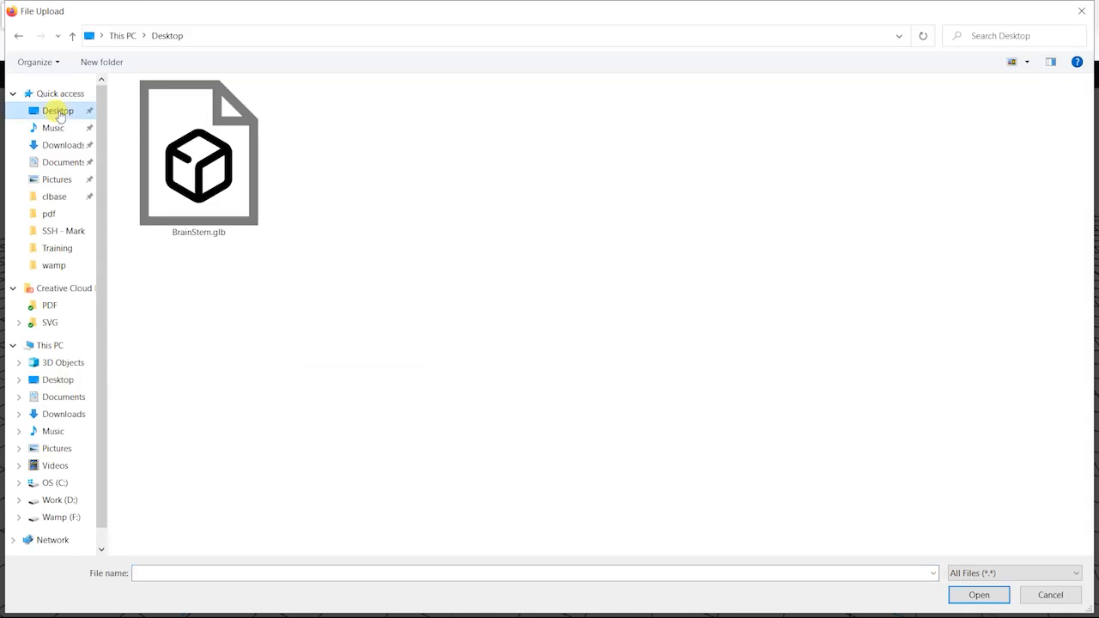
{"action": "left_click", "coordinate": [202, 175]}
{"action": "double_click", "coordinate": [204, 179]}
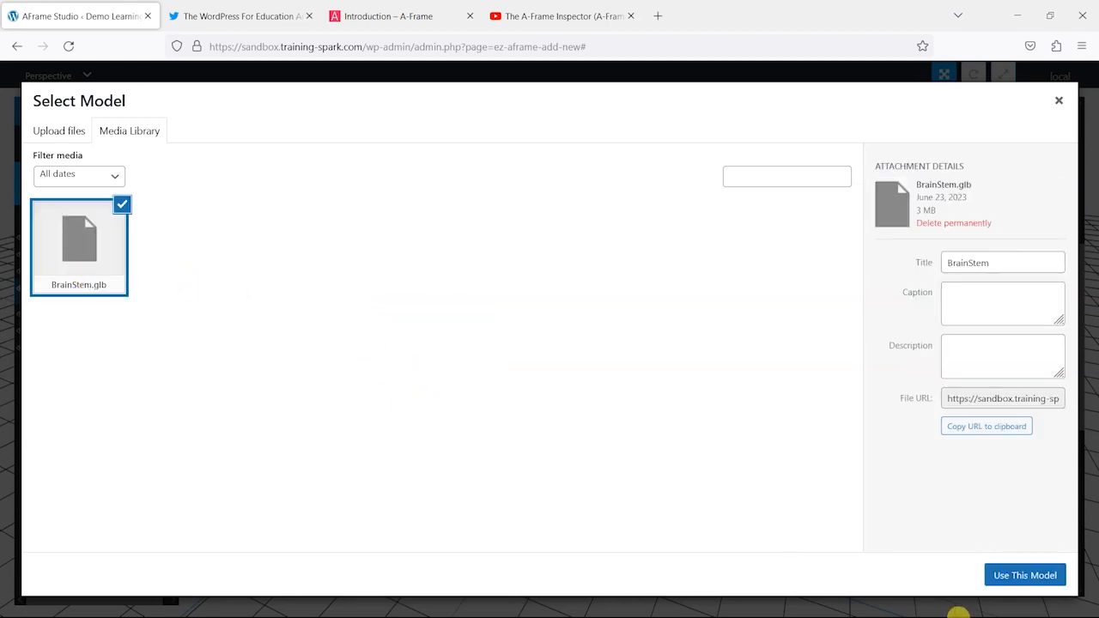
{"action": "left_click", "coordinate": [1001, 575]}
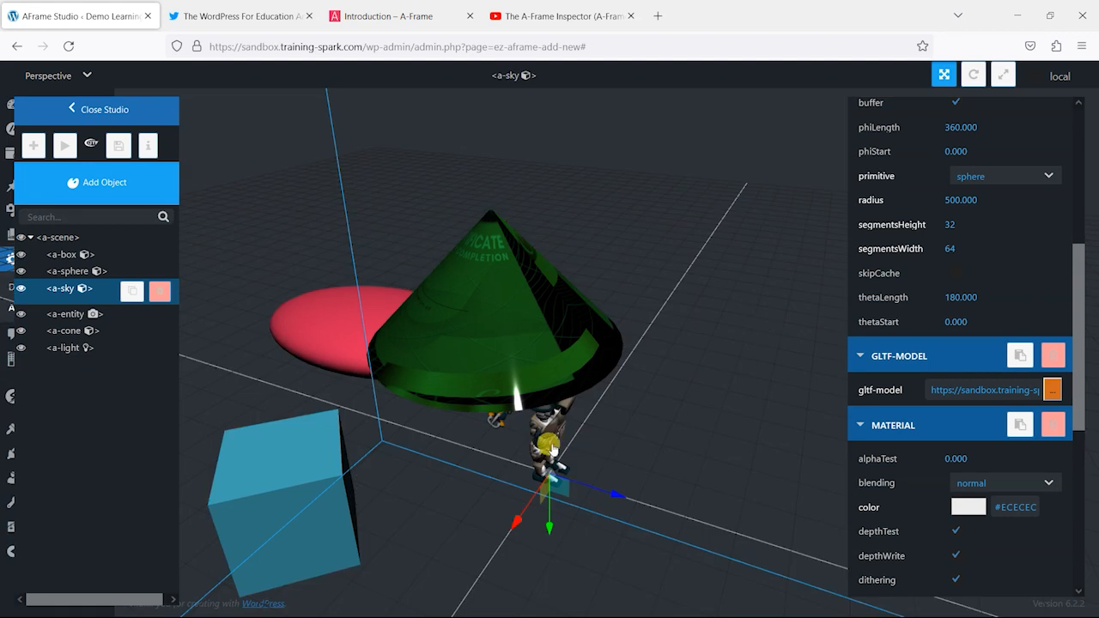
Step: Reposition the BrainStem model vertically and along its blue axis so it stands clear of the cone, and inspect it from the front
{"action": "left_click_drag", "start_coordinate": [539, 521], "coordinate": [561, 348]}
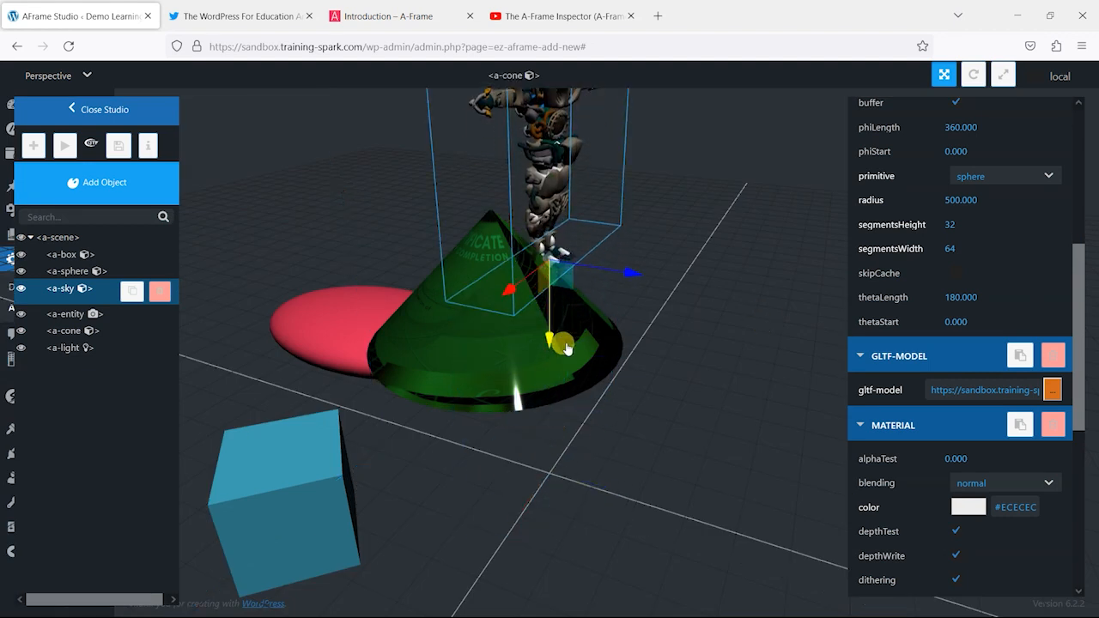
{"action": "left_click_drag", "start_coordinate": [631, 275], "coordinate": [721, 293]}
{"action": "left_click_drag", "start_coordinate": [732, 376], "coordinate": [449, 444]}
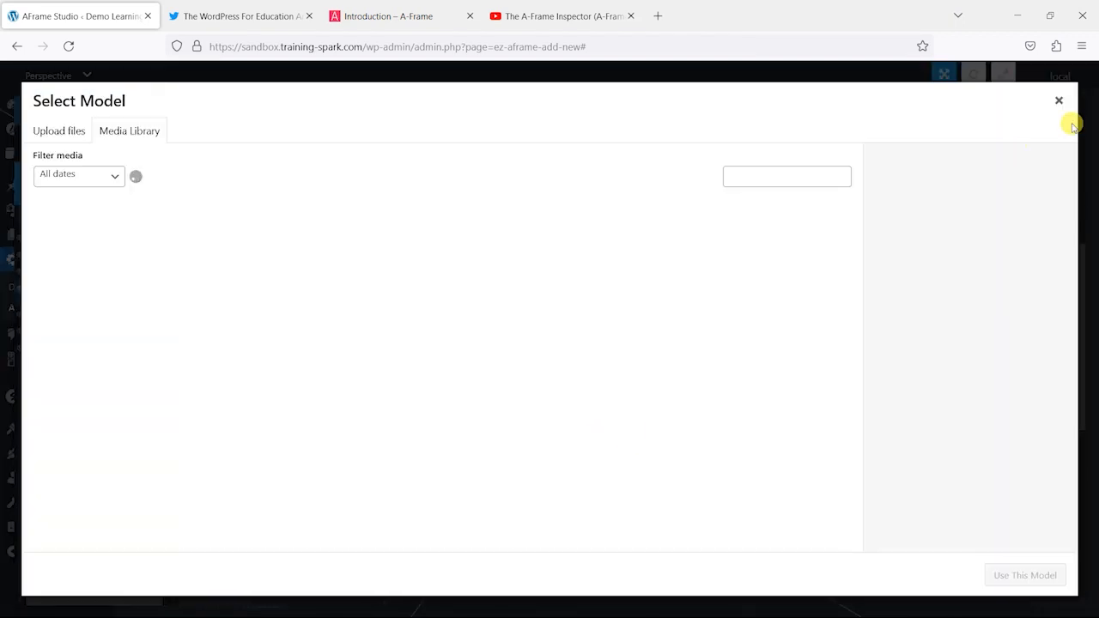
{"action": "left_click", "coordinate": [1063, 97]}
{"action": "left_click_drag", "start_coordinate": [721, 410], "coordinate": [475, 565]}
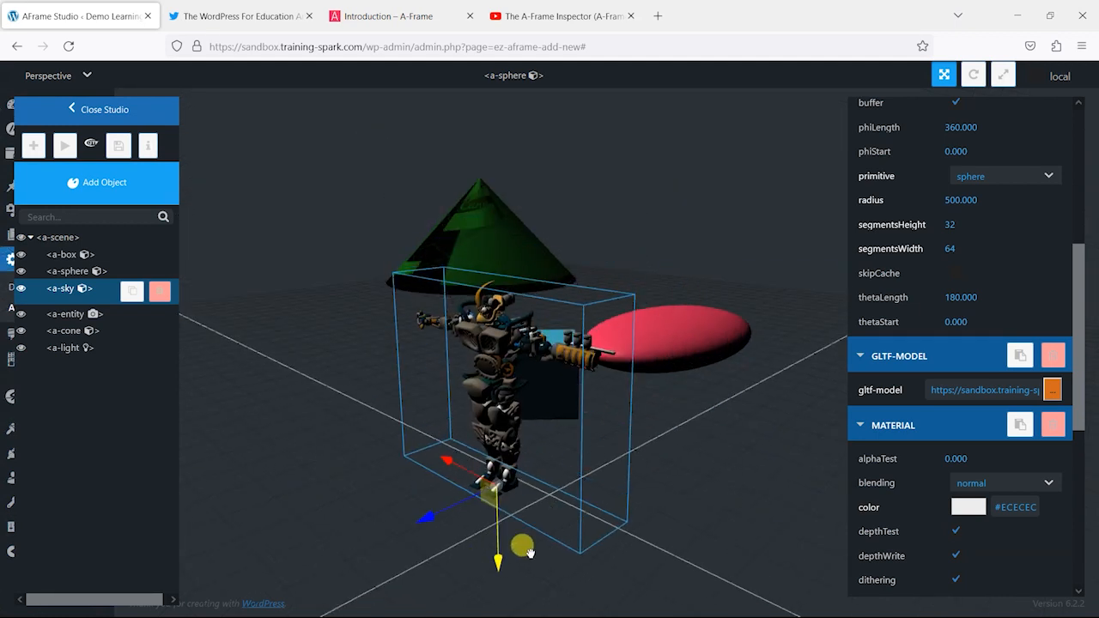
{"action": "left_click_drag", "start_coordinate": [710, 448], "coordinate": [582, 407]}
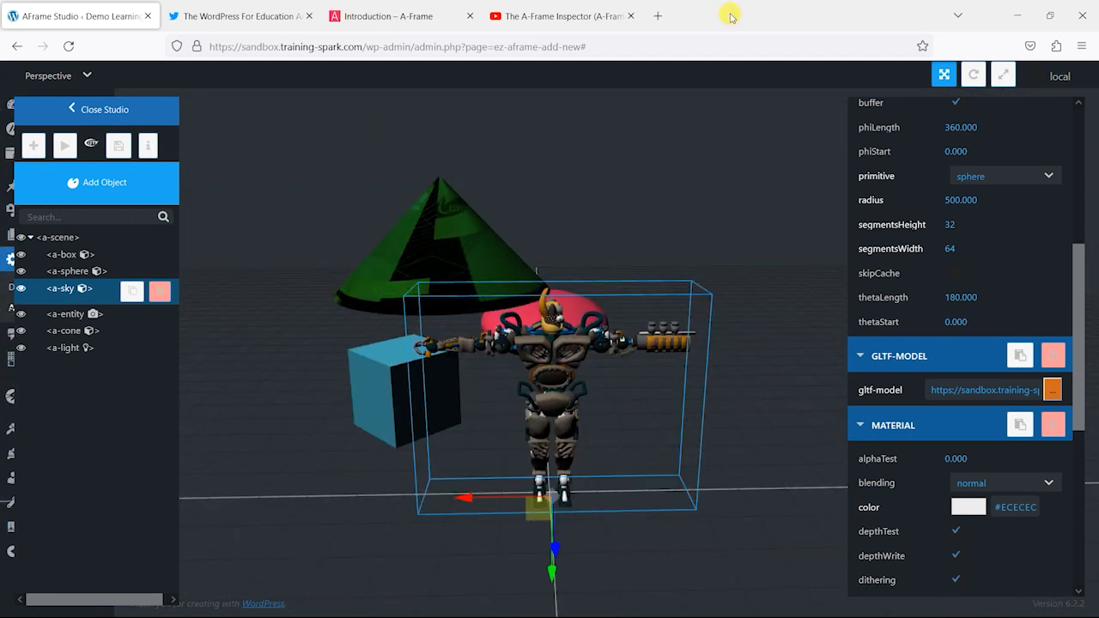
Step: Search Google in a new browser tab for "download gltf model sample 3d"
{"action": "left_click", "coordinate": [658, 16]}
{"action": "left_click", "coordinate": [447, 269]}
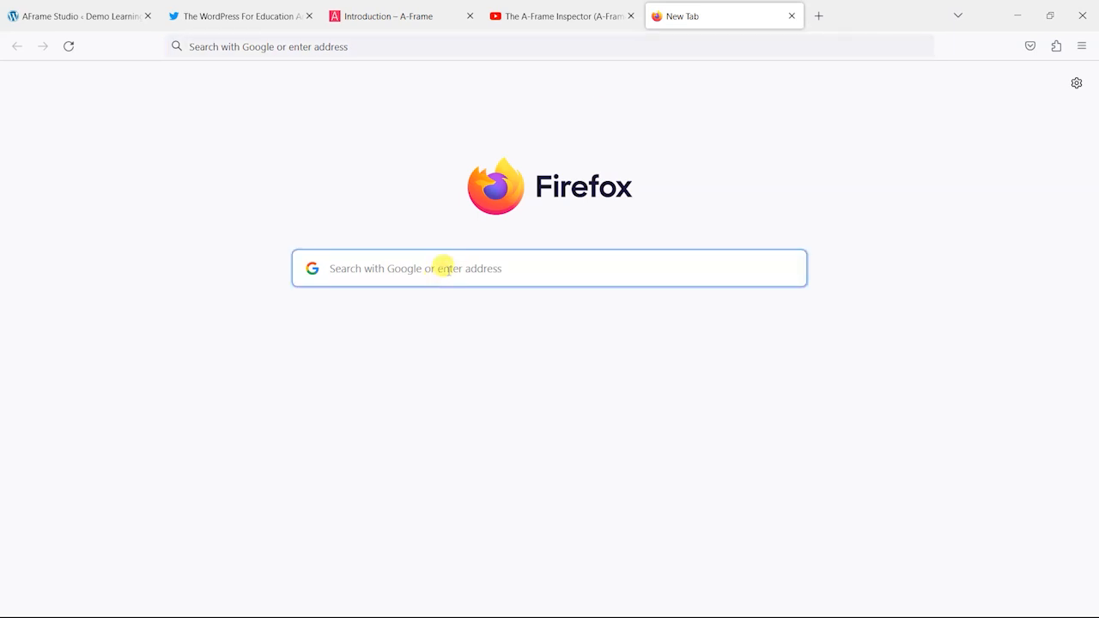
{"action": "type", "text": "download"}
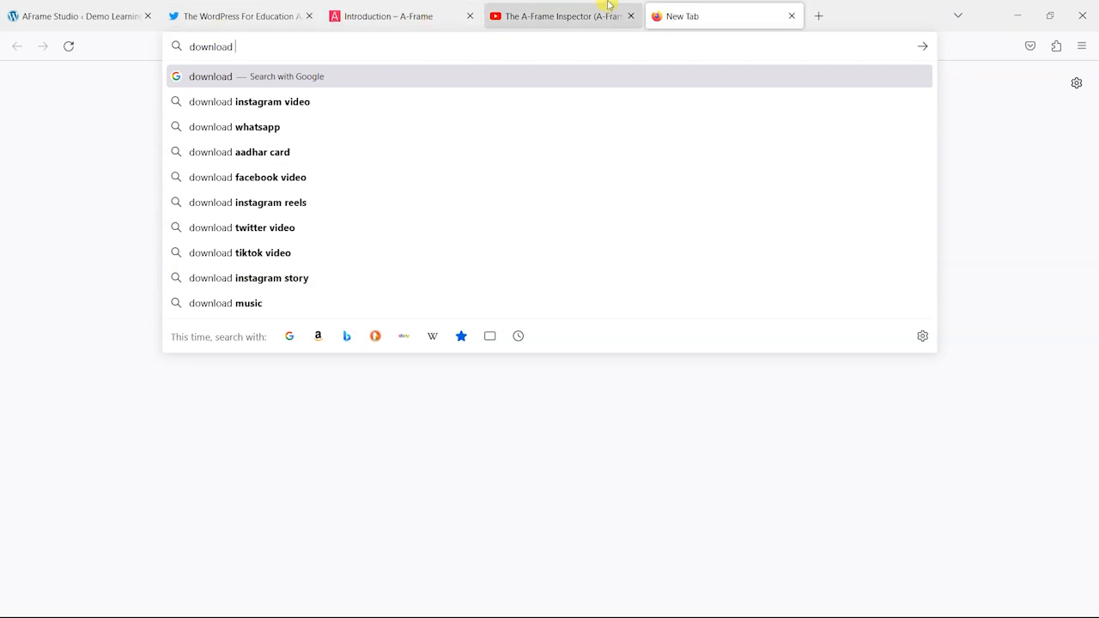
{"action": "left_click", "coordinate": [371, 14]}
{"action": "left_click", "coordinate": [182, 12]}
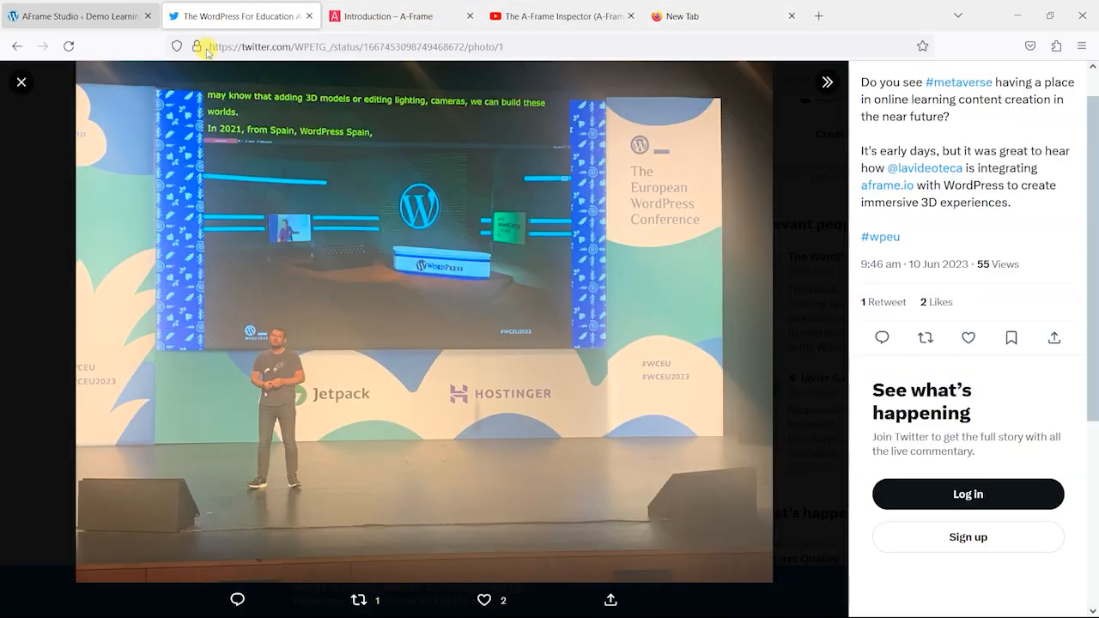
{"action": "left_click", "coordinate": [153, 17]}
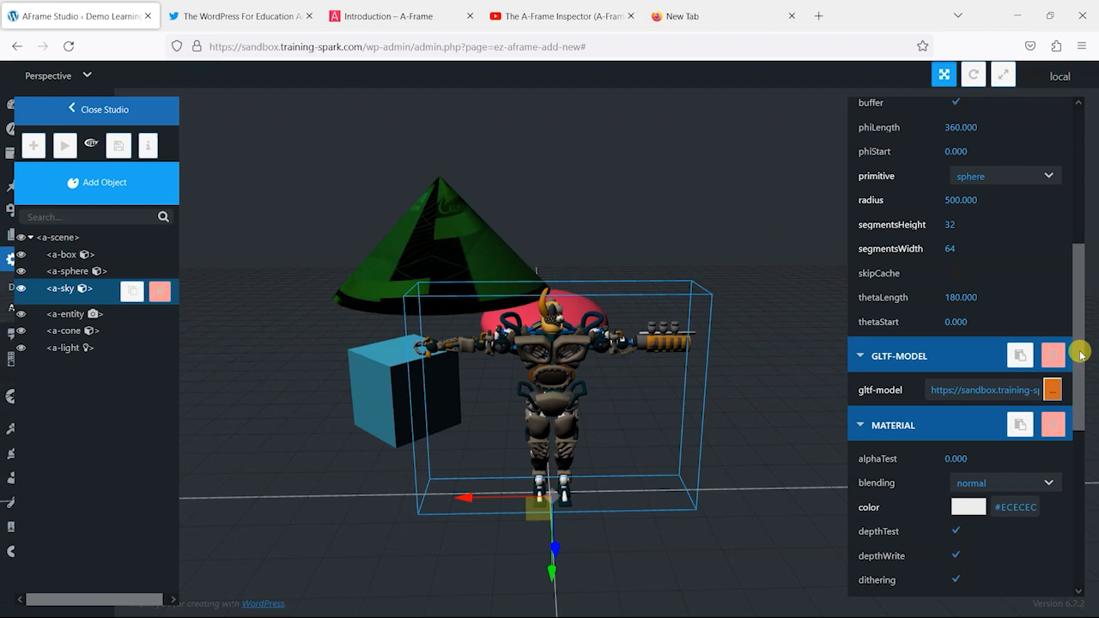
{"action": "left_click", "coordinate": [726, 10]}
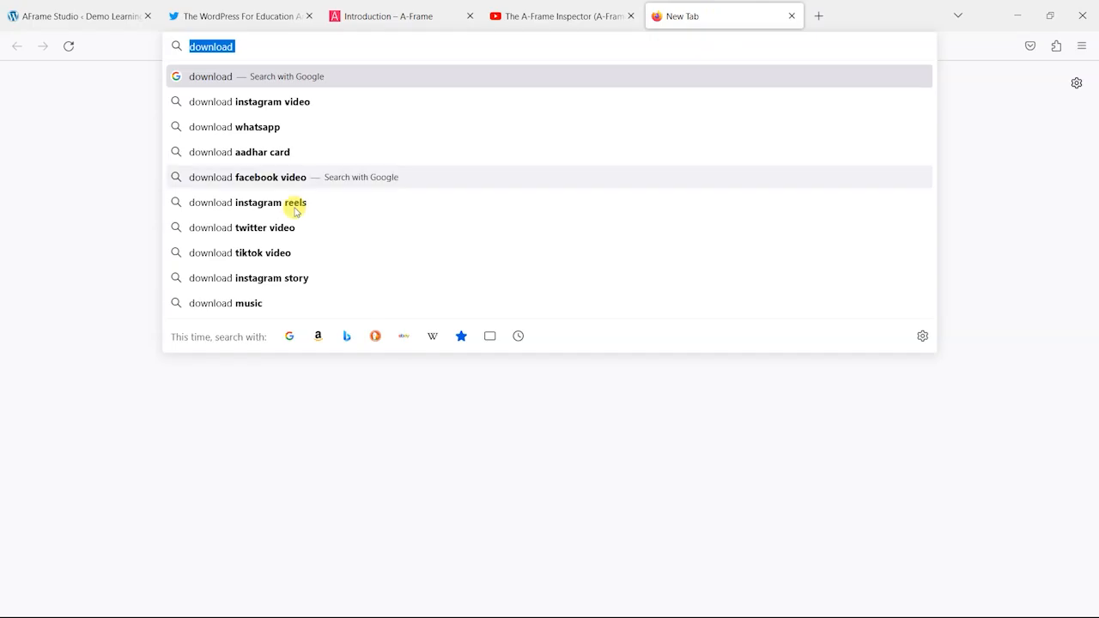
{"action": "left_click", "coordinate": [302, 48]}
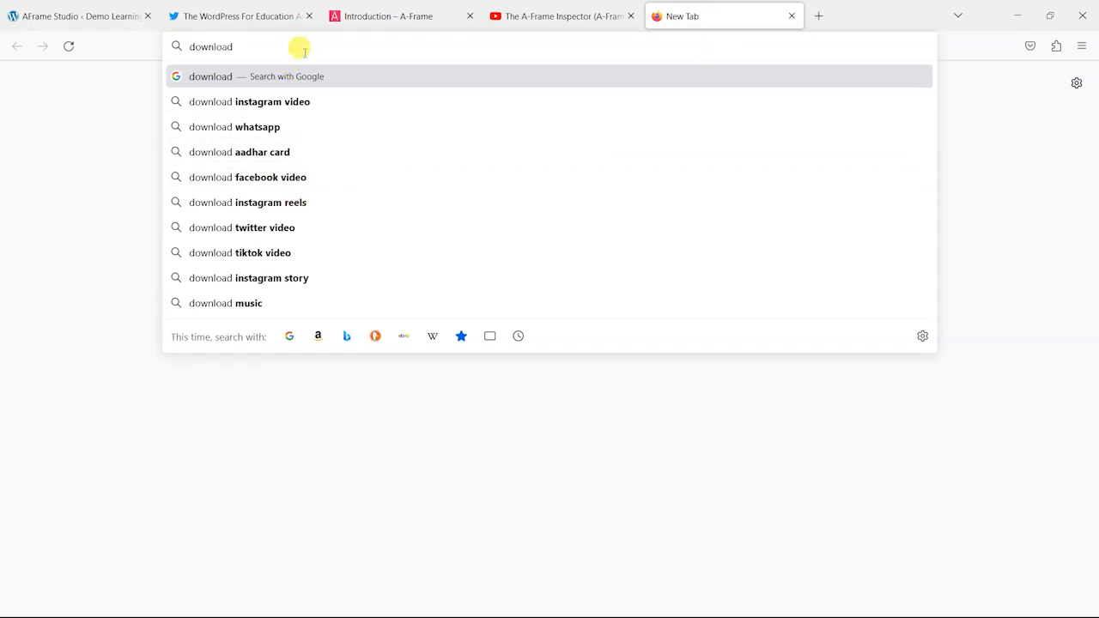
{"action": "type", "text": "gltf mode"}
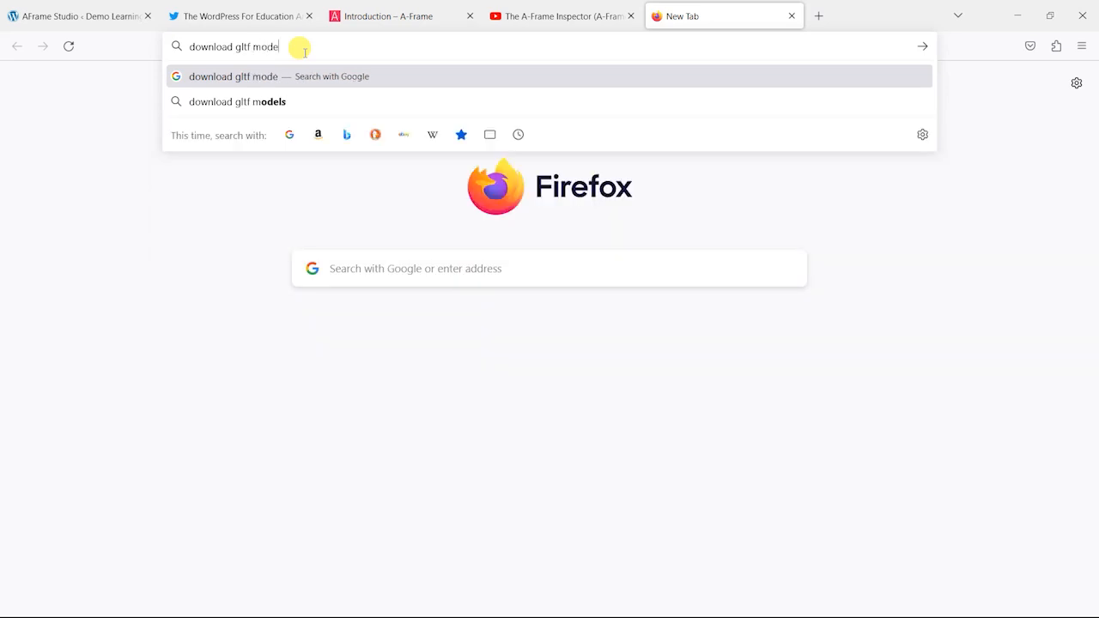
{"action": "type", "text": "l da"}
{"action": "key", "text": "BackSpace"}
{"action": "key", "text": "BackSpace"}
{"action": "type", "text": "sample "}
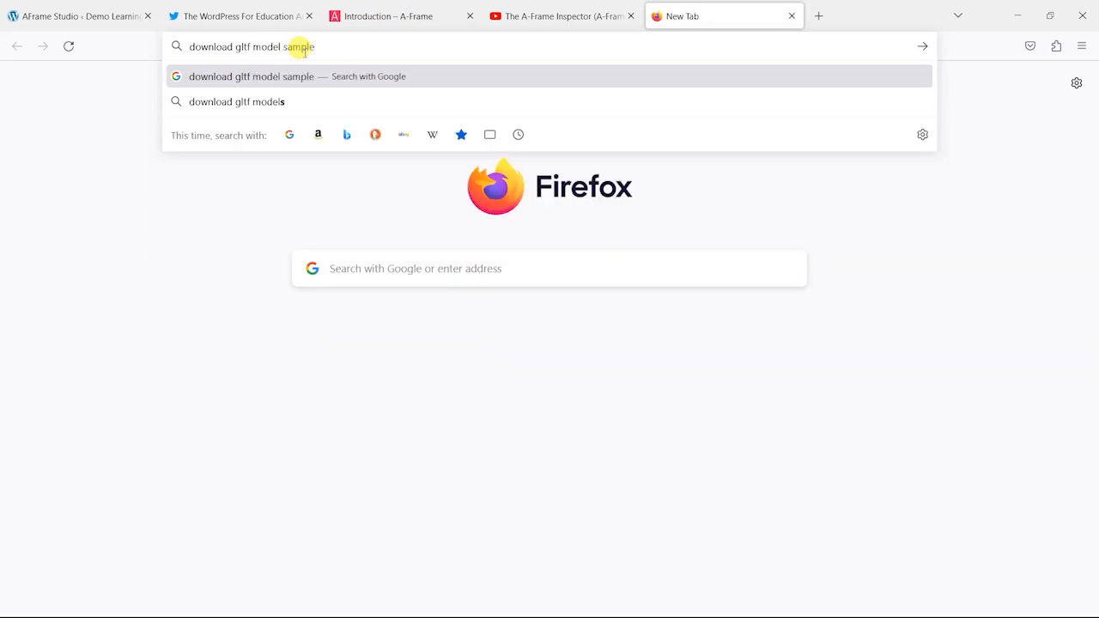
{"action": "type", "text": "3d"}
{"action": "key", "text": "Return"}
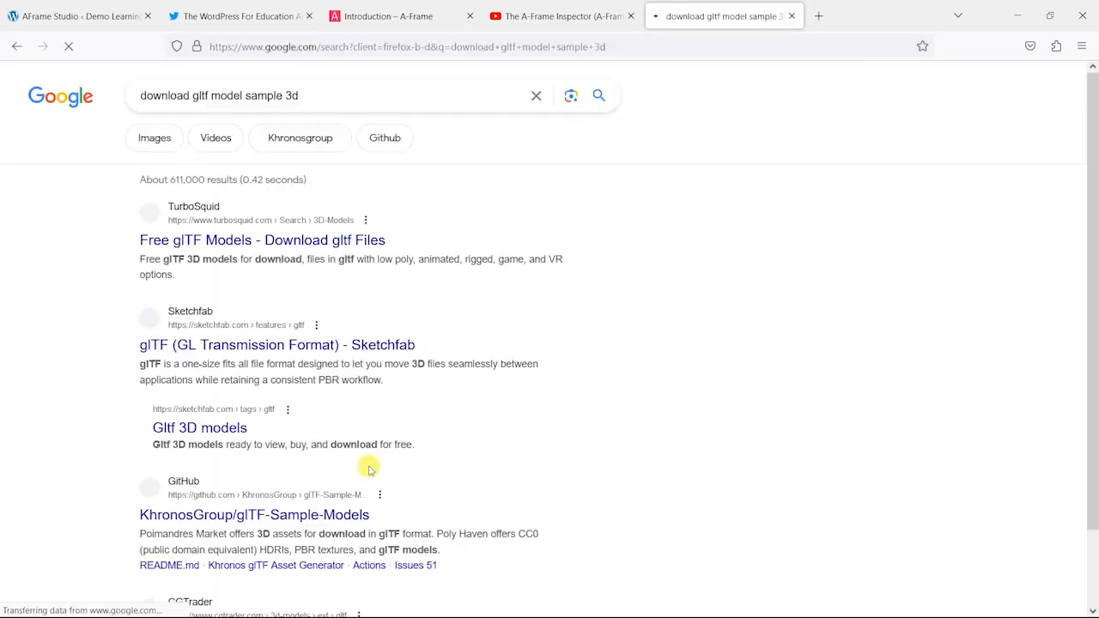
Step: Open the KhronosGroup/glTF-Sample-Models repository from the results and browse the sample models in its sourceModels folder
{"action": "scroll", "coordinate": [376, 321], "scroll_direction": "down", "scroll_amount": 3}
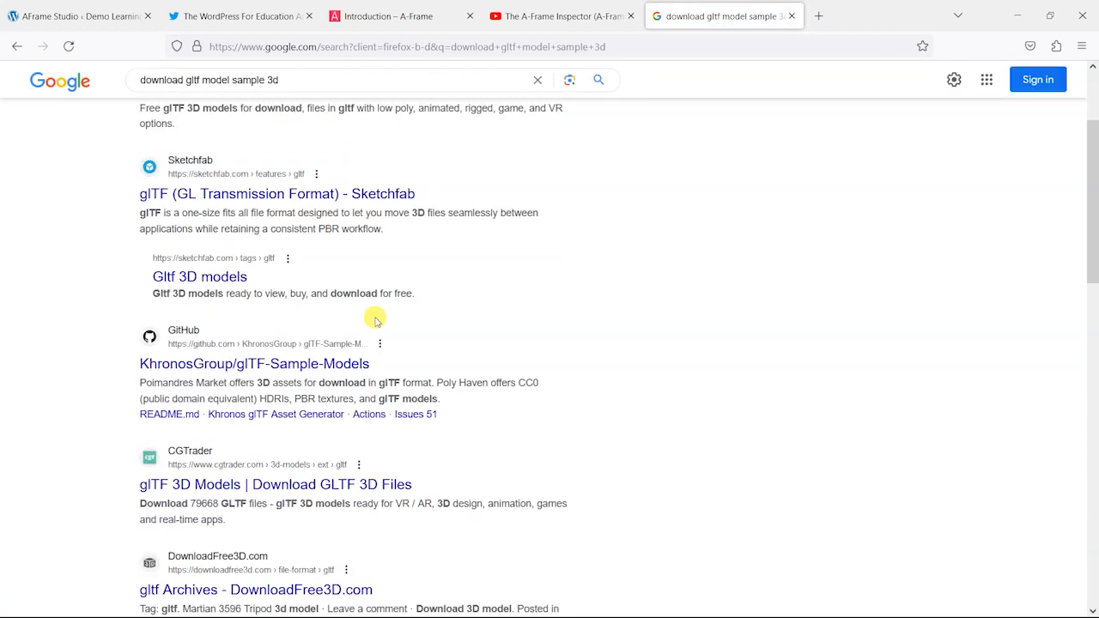
{"action": "left_click", "coordinate": [275, 357]}
{"action": "left_click", "coordinate": [284, 366]}
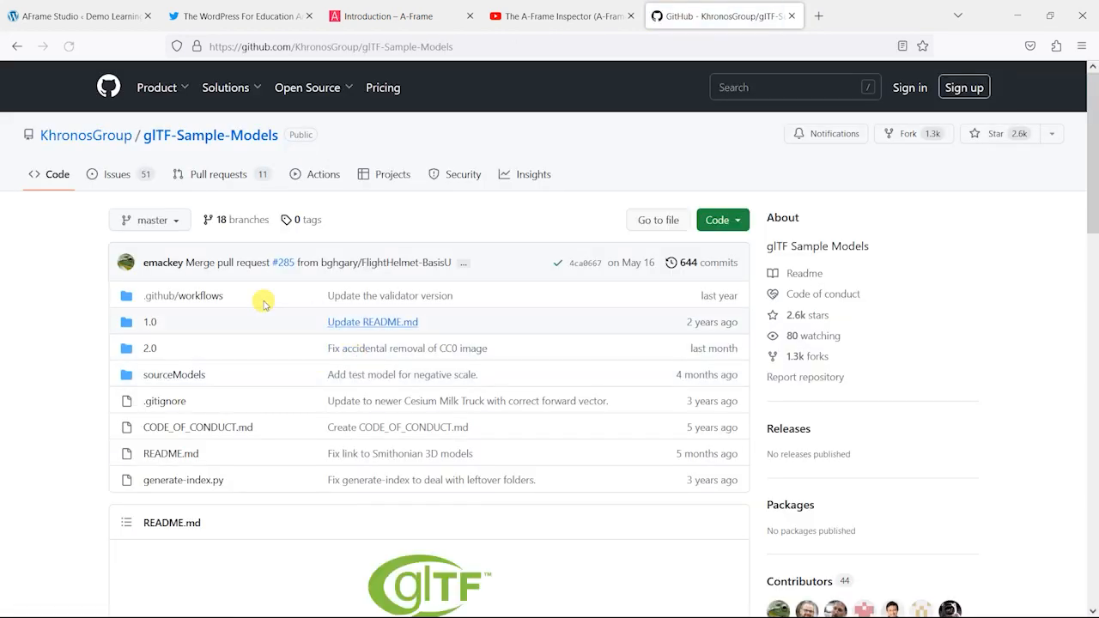
{"action": "scroll", "coordinate": [283, 313], "scroll_direction": "down", "scroll_amount": 2}
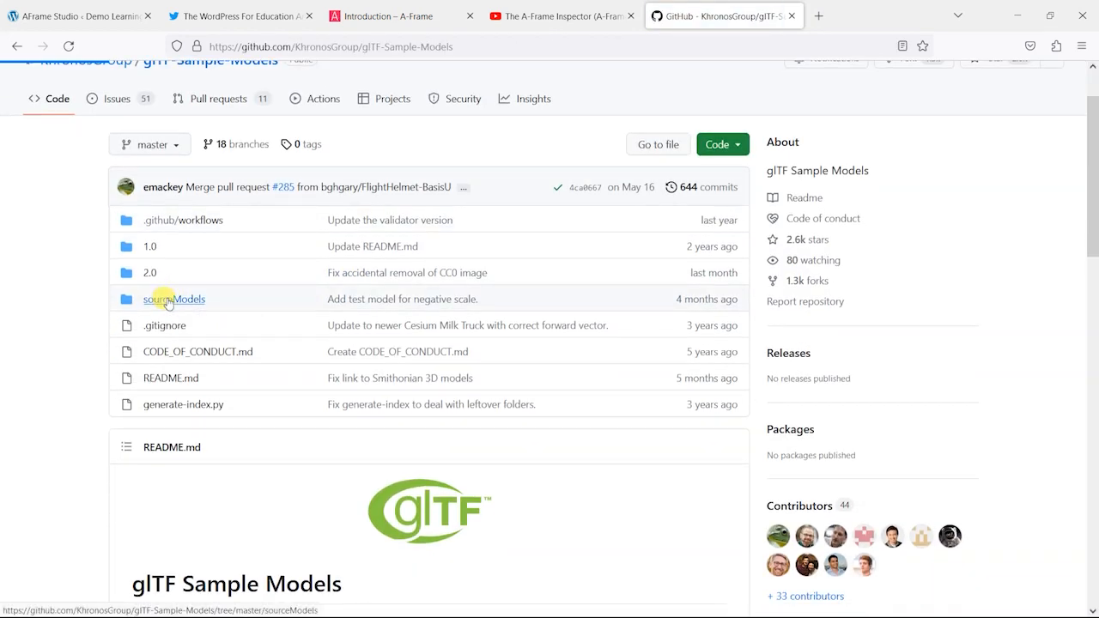
{"action": "left_click", "coordinate": [168, 301]}
{"action": "scroll", "coordinate": [282, 343], "scroll_direction": "down", "scroll_amount": 8}
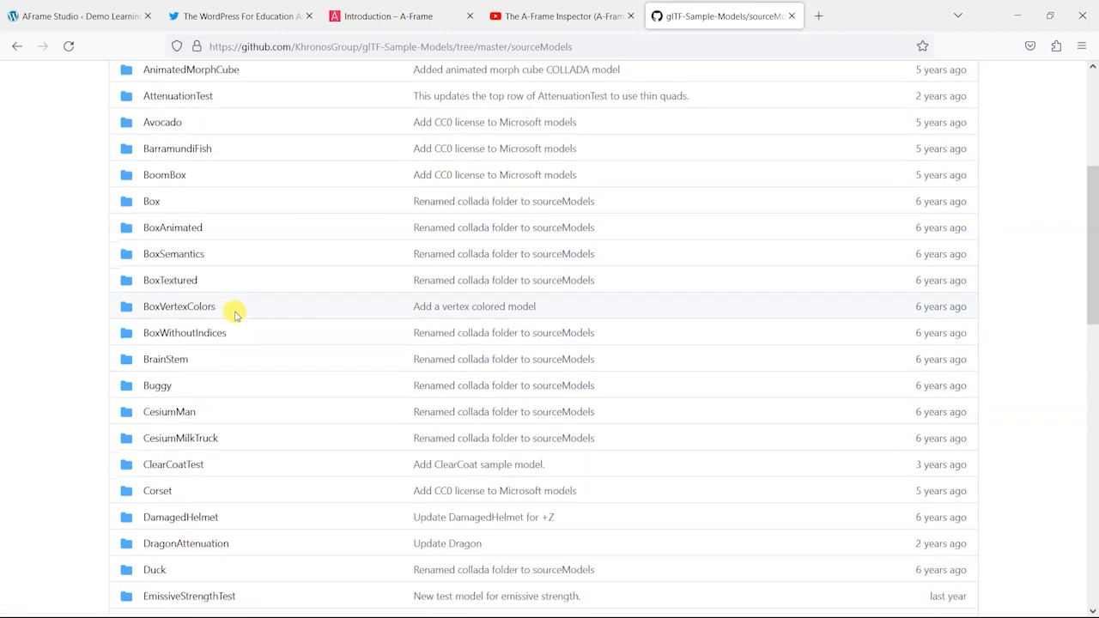
{"action": "scroll", "coordinate": [234, 314], "scroll_direction": "down", "scroll_amount": 2}
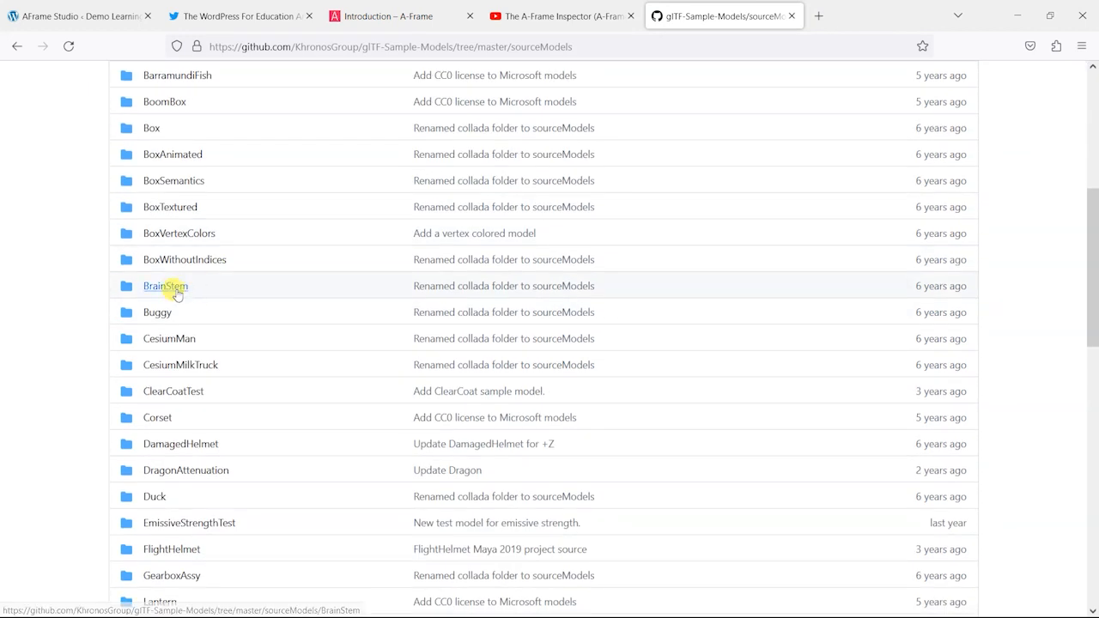
{"action": "scroll", "coordinate": [240, 274], "scroll_direction": "up", "scroll_amount": 4}
{"action": "scroll", "coordinate": [248, 292], "scroll_direction": "down", "scroll_amount": 10}
{"action": "scroll", "coordinate": [249, 300], "scroll_direction": "down", "scroll_amount": 5}
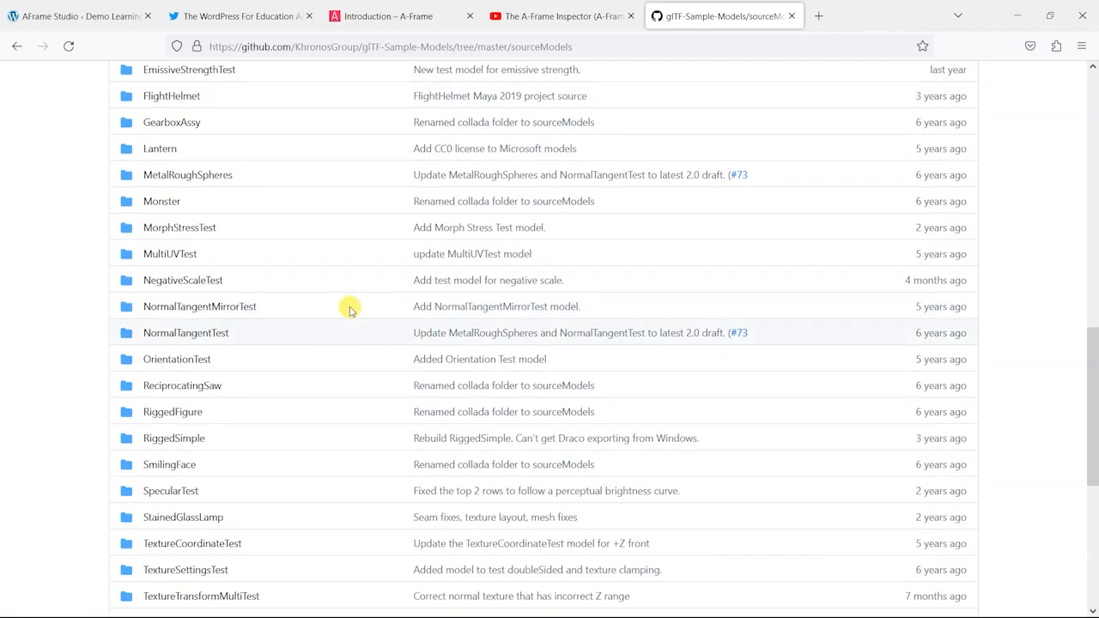
Step: Return to the AFrame Studio and lower the BrainStem model slightly in the scene
{"action": "left_click", "coordinate": [81, 15]}
{"action": "left_click_drag", "start_coordinate": [700, 487], "coordinate": [496, 392]}
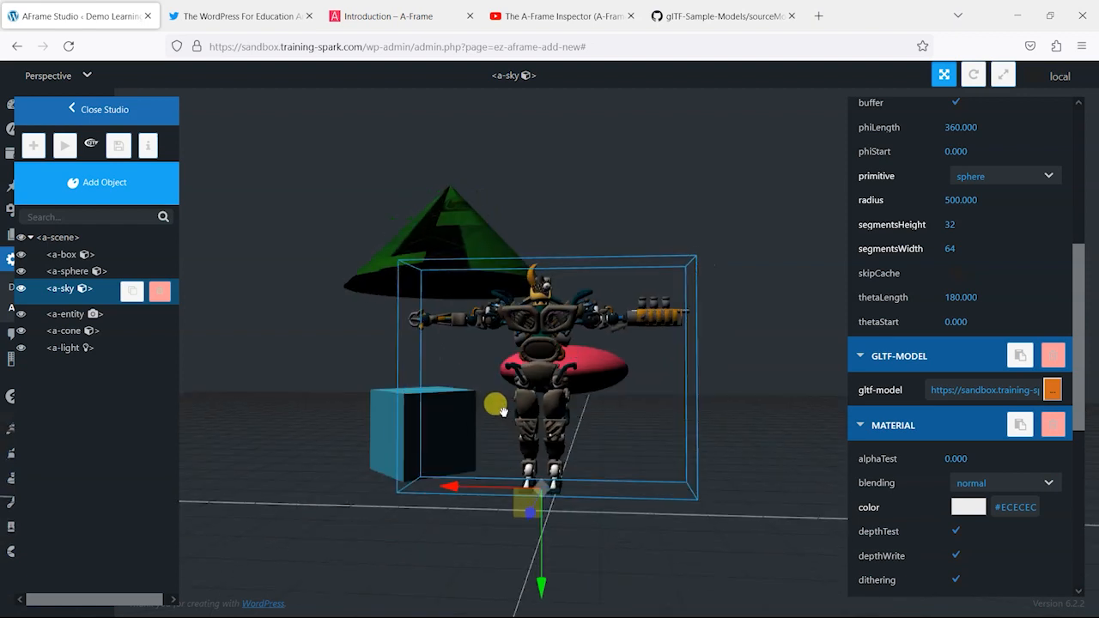
{"action": "left_click_drag", "start_coordinate": [540, 586], "coordinate": [543, 604]}
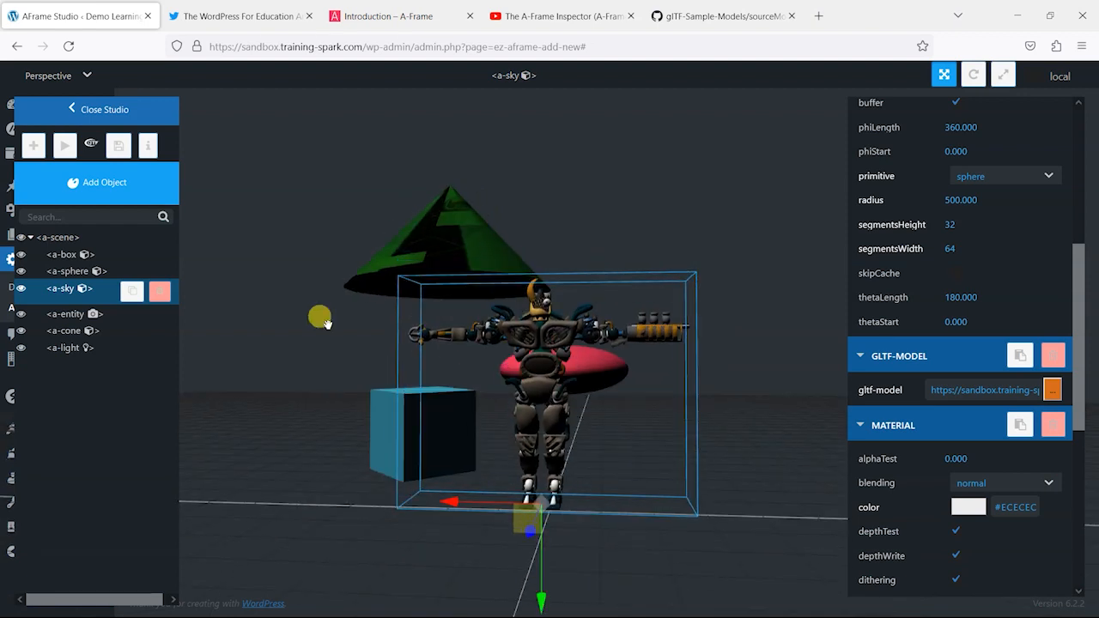
{"action": "left_click", "coordinate": [446, 232]}
{"action": "scroll", "coordinate": [367, 270], "scroll_direction": "down", "scroll_amount": 1}
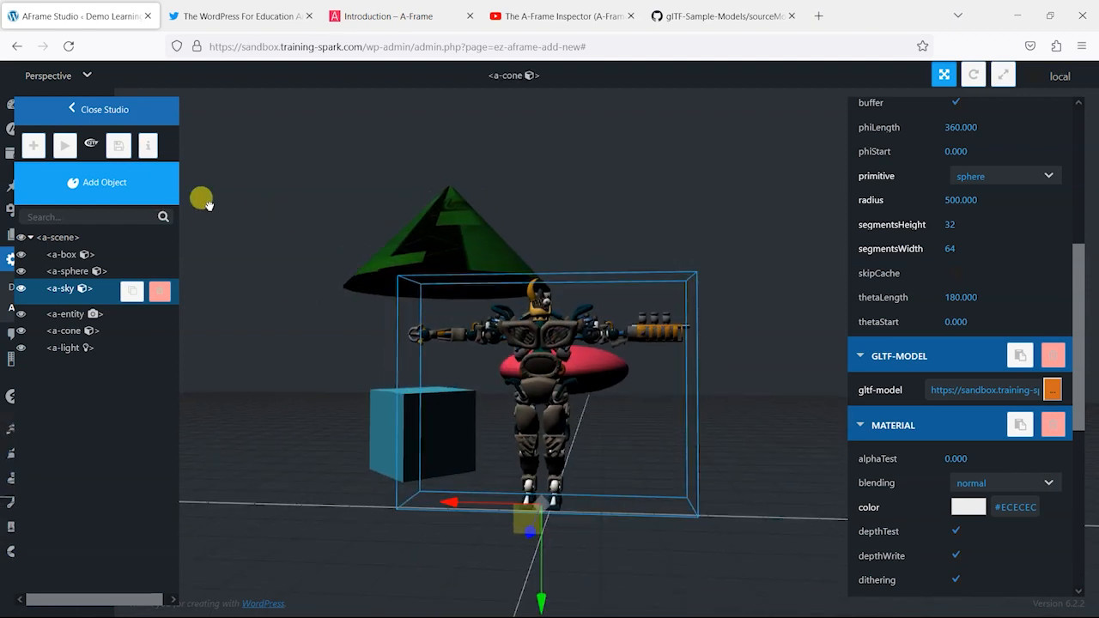
Step: Save the project and set its title to "My example Scene" in the project info
{"action": "left_click", "coordinate": [117, 148]}
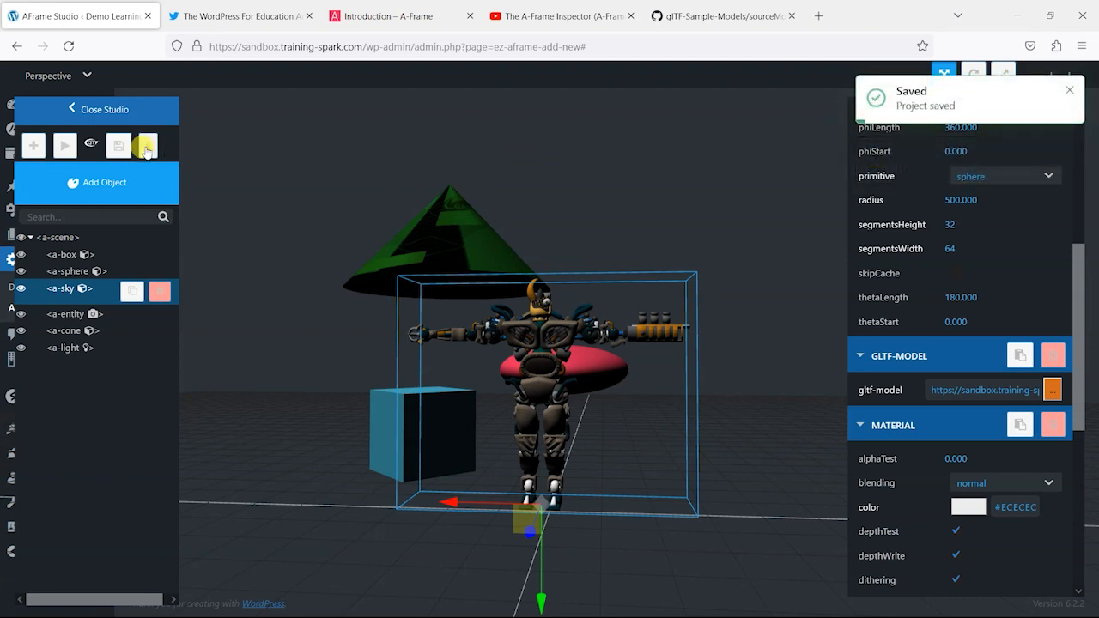
{"action": "left_click", "coordinate": [146, 147]}
{"action": "left_click", "coordinate": [237, 248]}
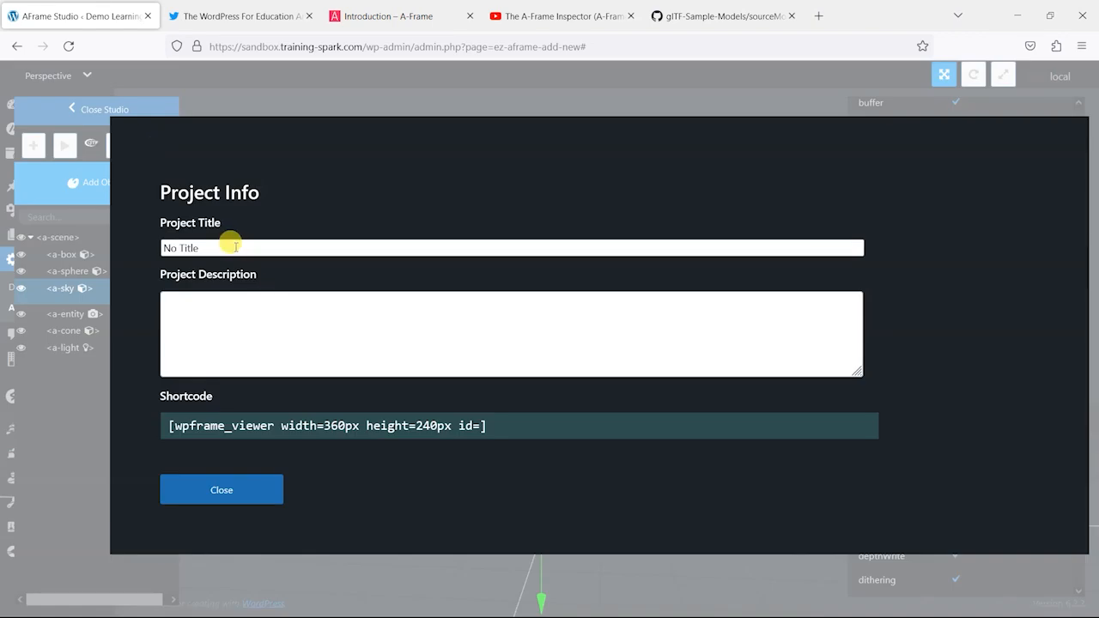
{"action": "left_click_drag", "start_coordinate": [237, 247], "coordinate": [148, 239]}
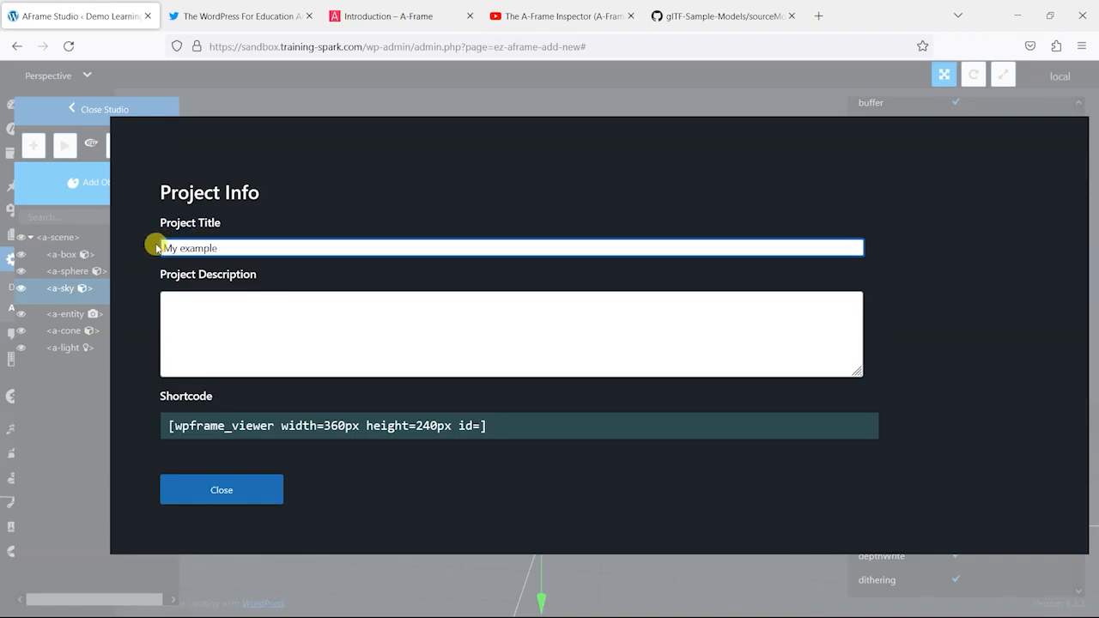
{"action": "left_click_drag", "start_coordinate": [488, 426], "coordinate": [169, 421]}
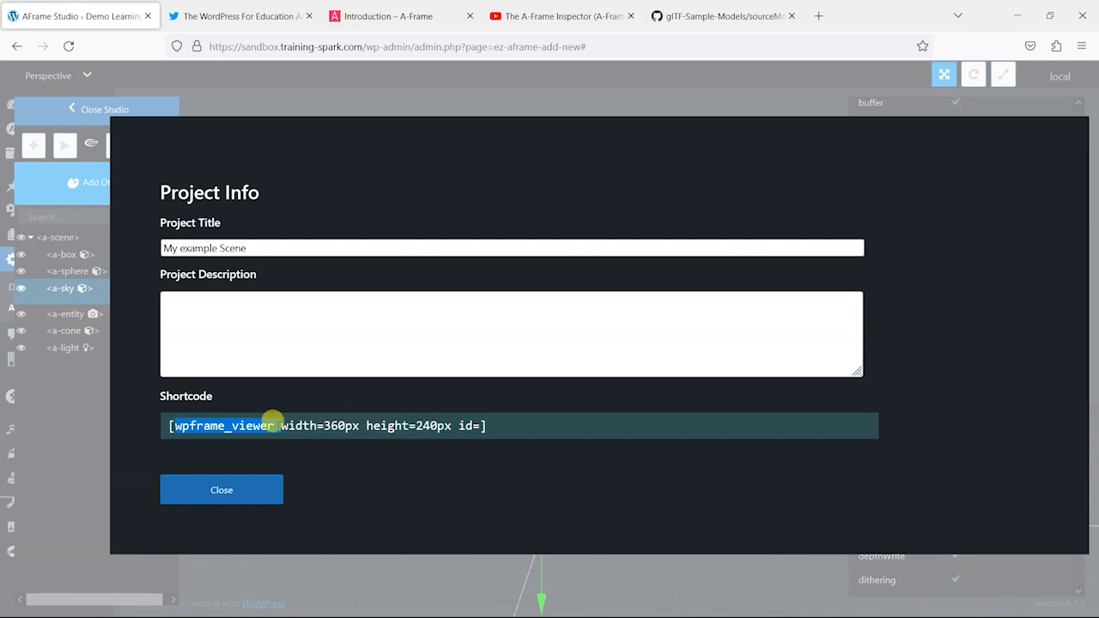
{"action": "left_click", "coordinate": [368, 354]}
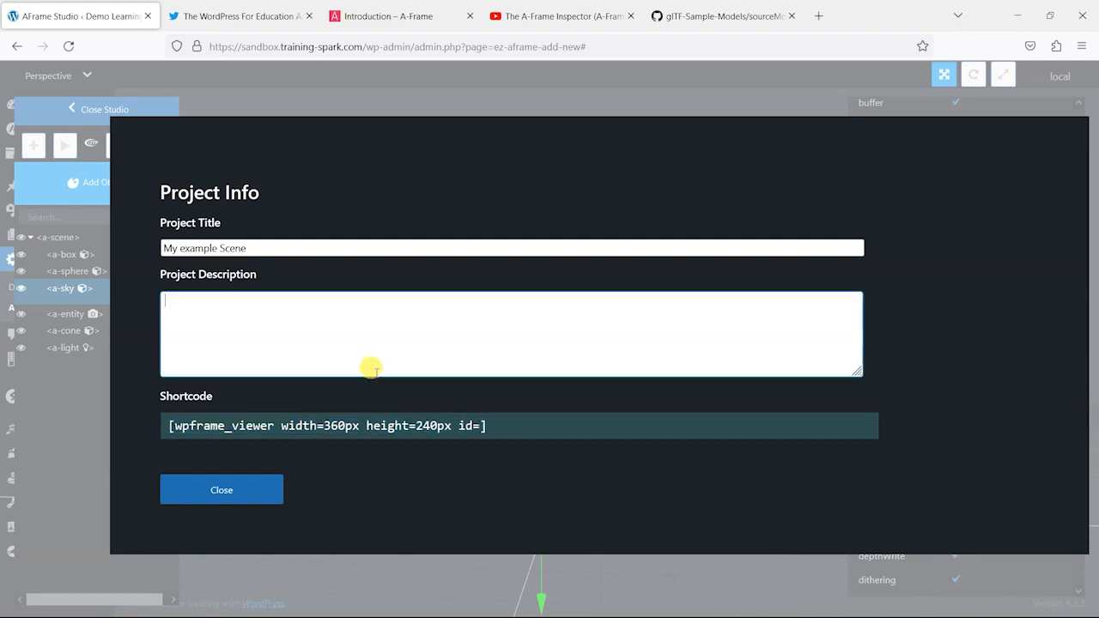
Step: Reopen the project info to check the scene's shortcode, close it, and look around the saved scene's preview
{"action": "left_click", "coordinate": [222, 492]}
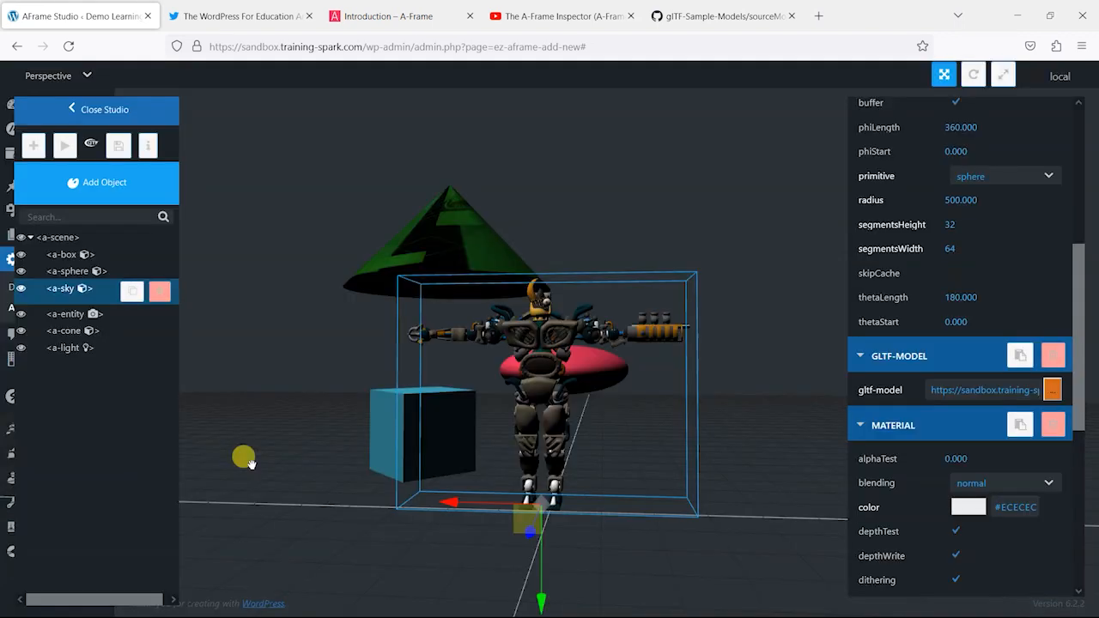
{"action": "left_click", "coordinate": [148, 144]}
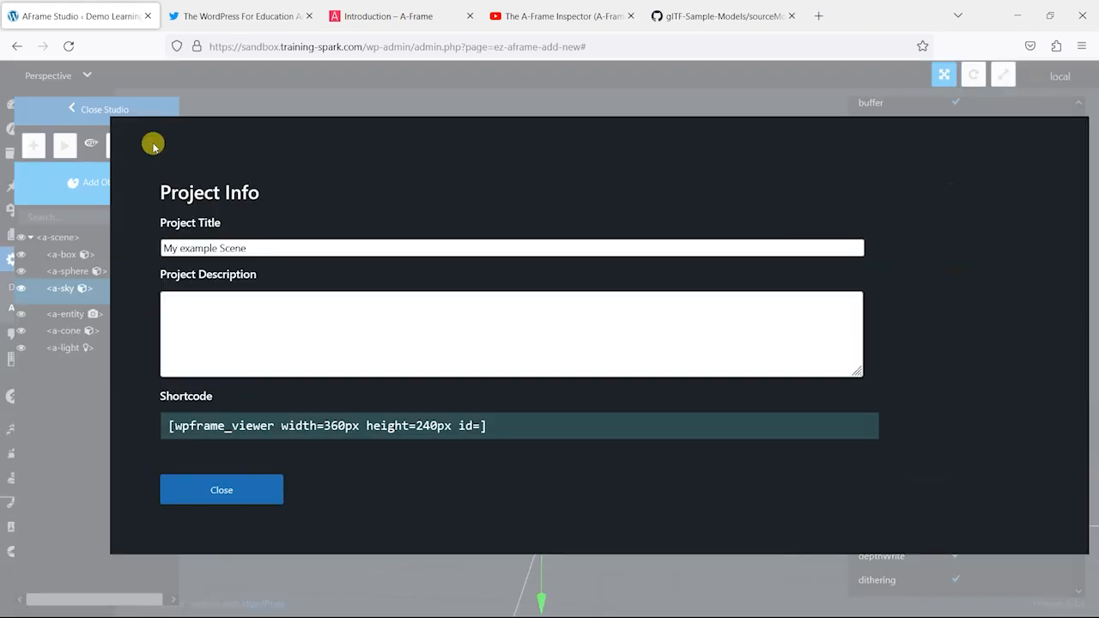
{"action": "left_click", "coordinate": [232, 491]}
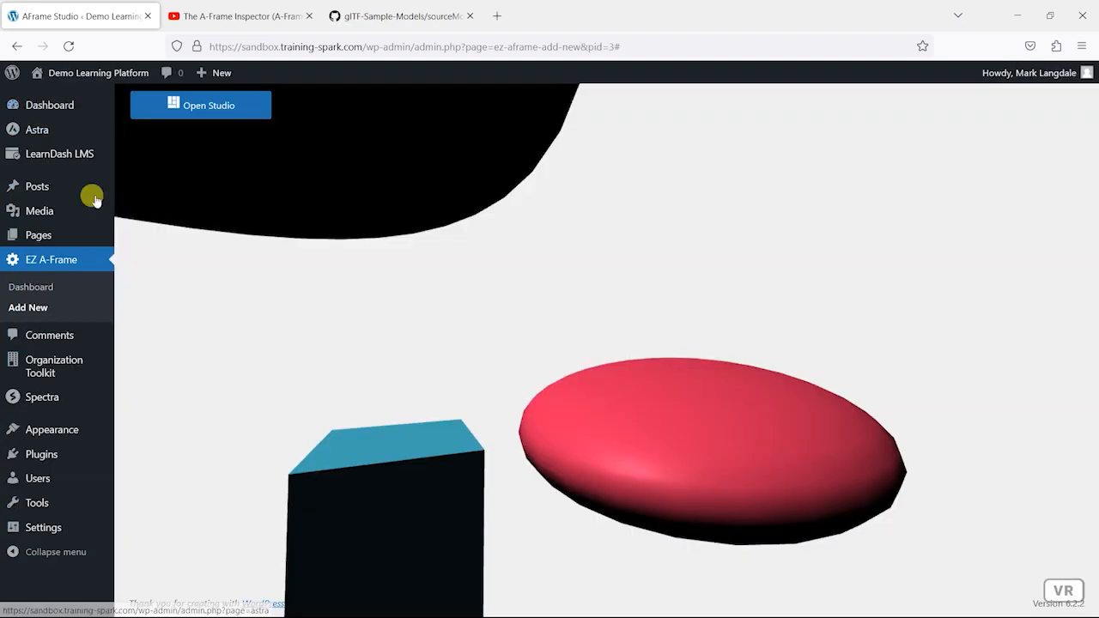
{"action": "left_click_drag", "start_coordinate": [321, 278], "coordinate": [286, 236]}
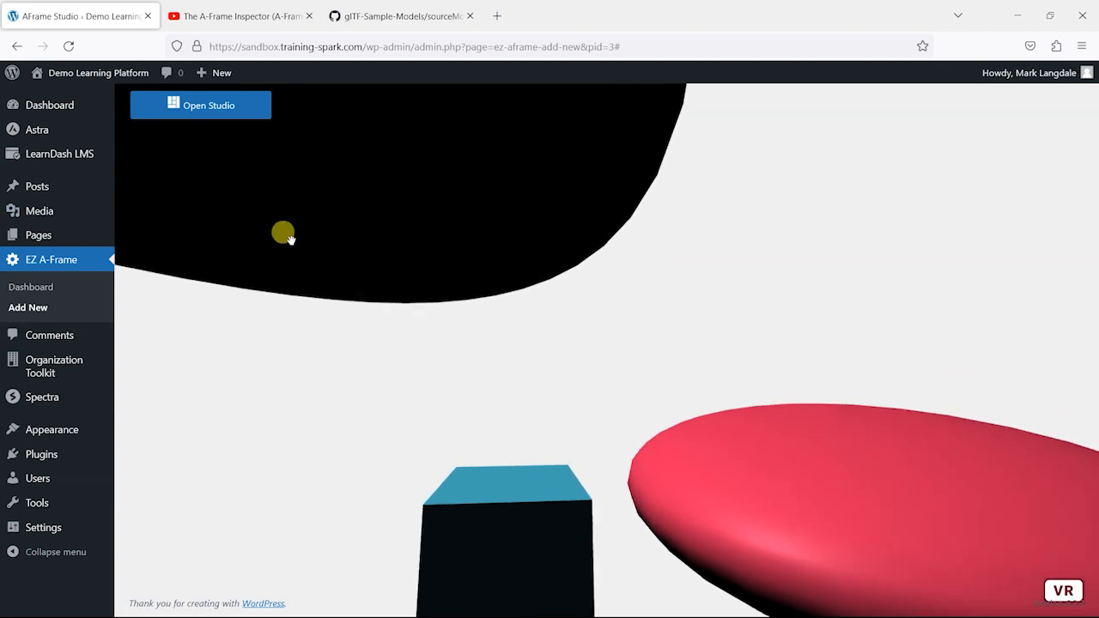
Step: Visit the live learning site and open the Healthy Eating for Healthy Life course from All Courses
{"action": "mouse_move", "coordinate": [91, 74]}
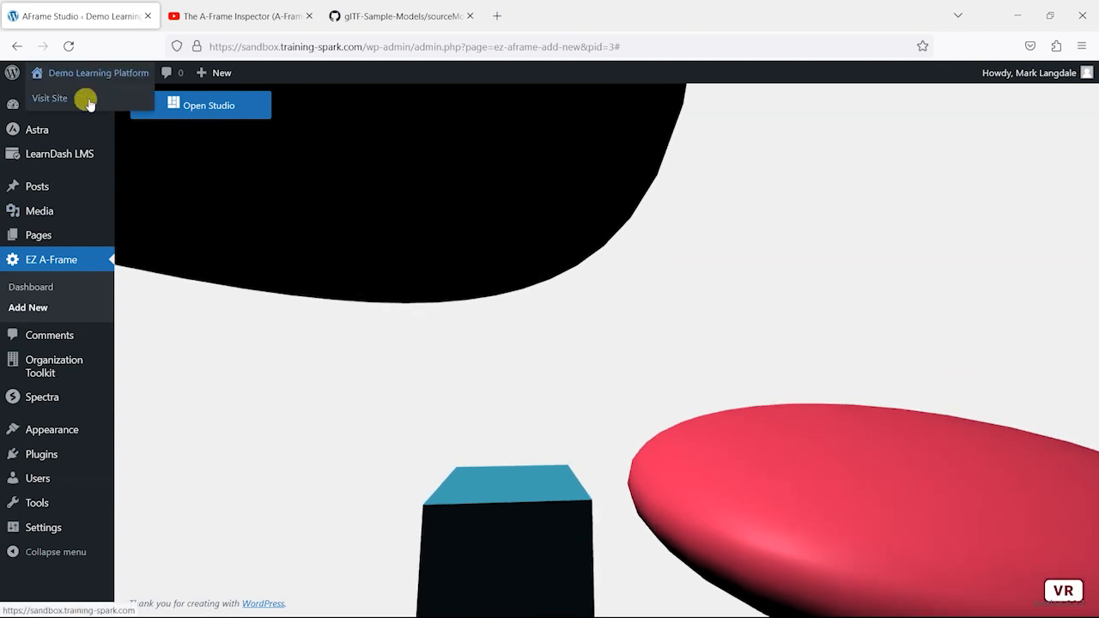
{"action": "left_click", "coordinate": [89, 100]}
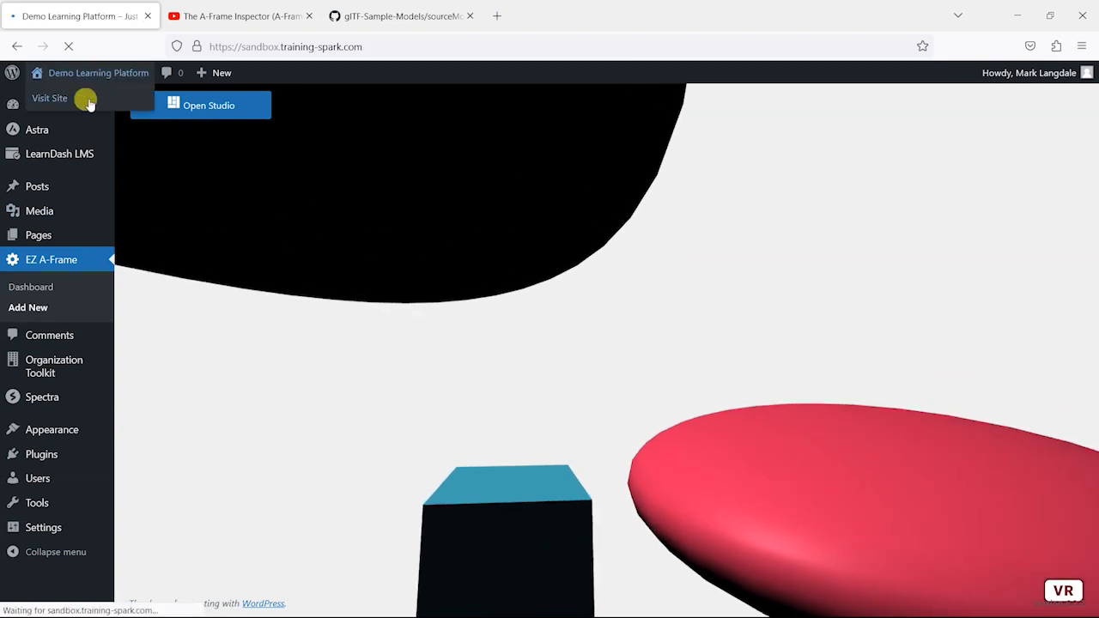
{"action": "left_click", "coordinate": [546, 150]}
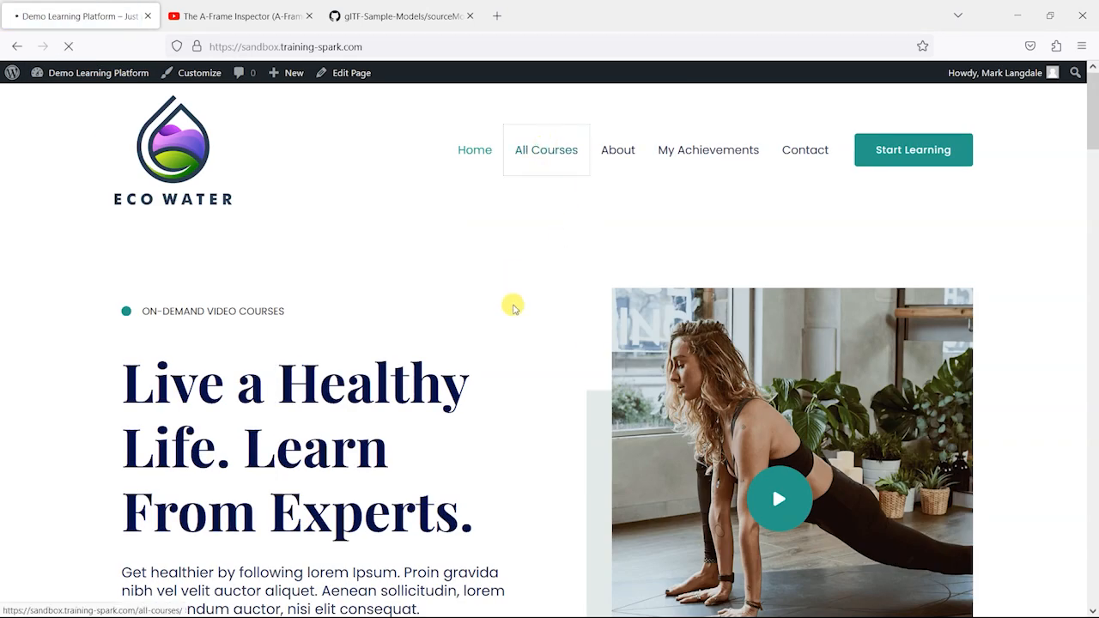
{"action": "scroll", "coordinate": [515, 308], "scroll_direction": "down", "scroll_amount": 1}
{"action": "scroll", "coordinate": [466, 316], "scroll_direction": "down", "scroll_amount": 10}
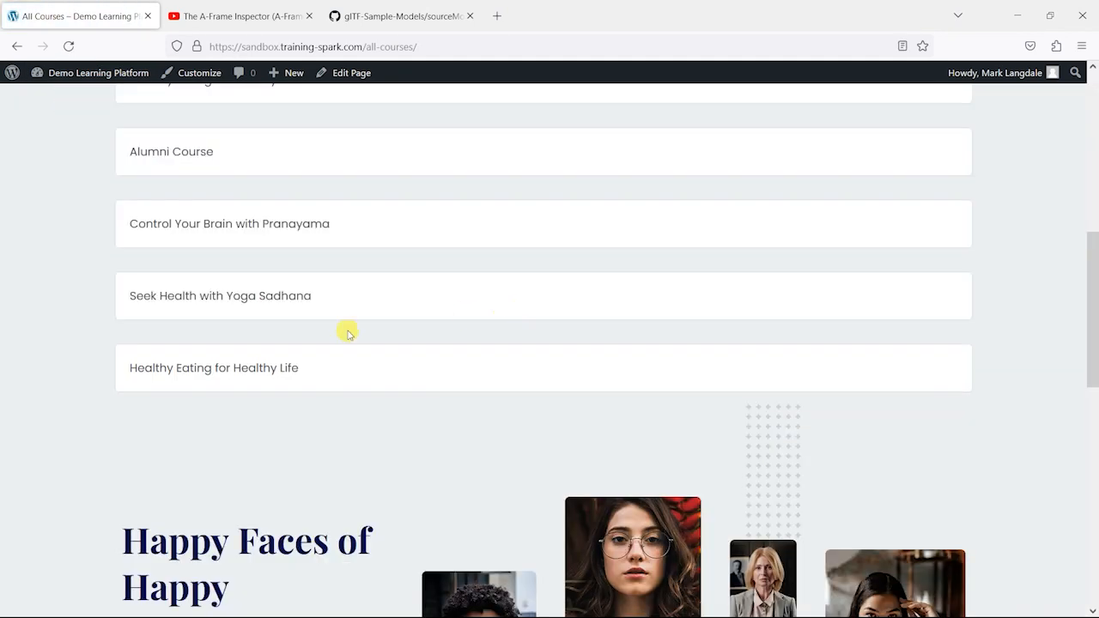
{"action": "left_click", "coordinate": [265, 369]}
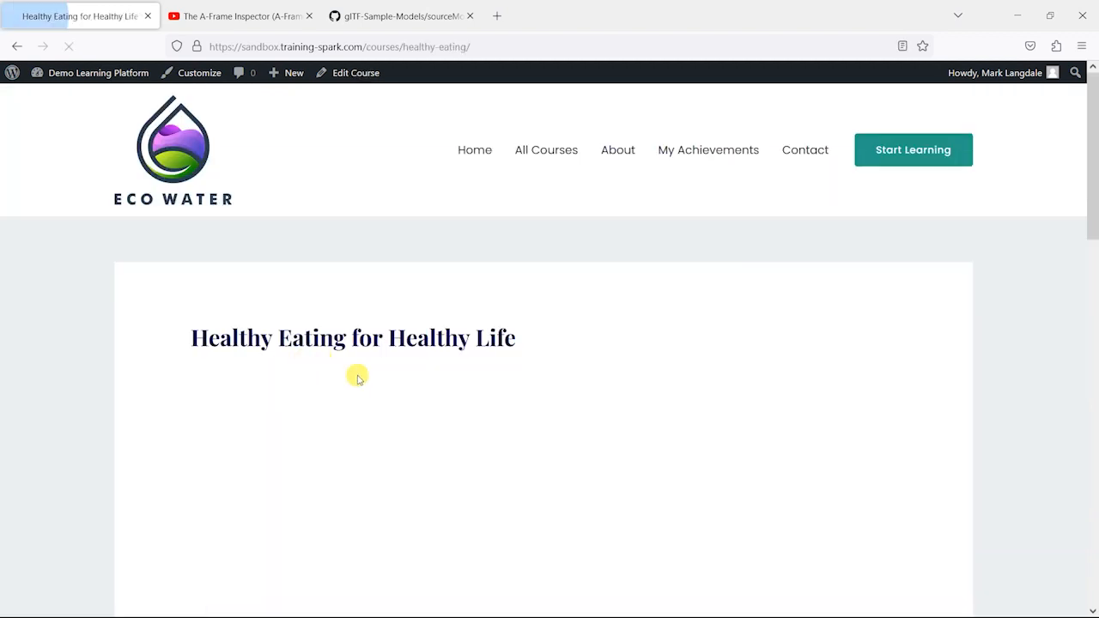
Step: Open the Ketogenic Diet For Weight-loss lesson from the course content and bring it up for editing
{"action": "scroll", "coordinate": [410, 377], "scroll_direction": "down", "scroll_amount": 4}
{"action": "scroll", "coordinate": [410, 381], "scroll_direction": "down", "scroll_amount": 7}
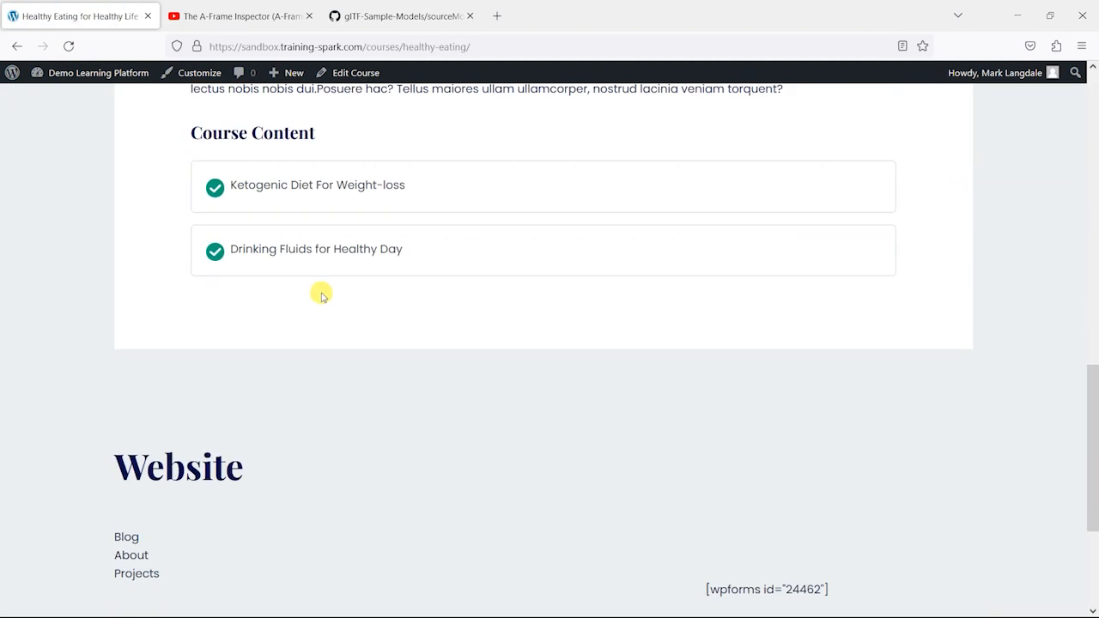
{"action": "left_click", "coordinate": [353, 190]}
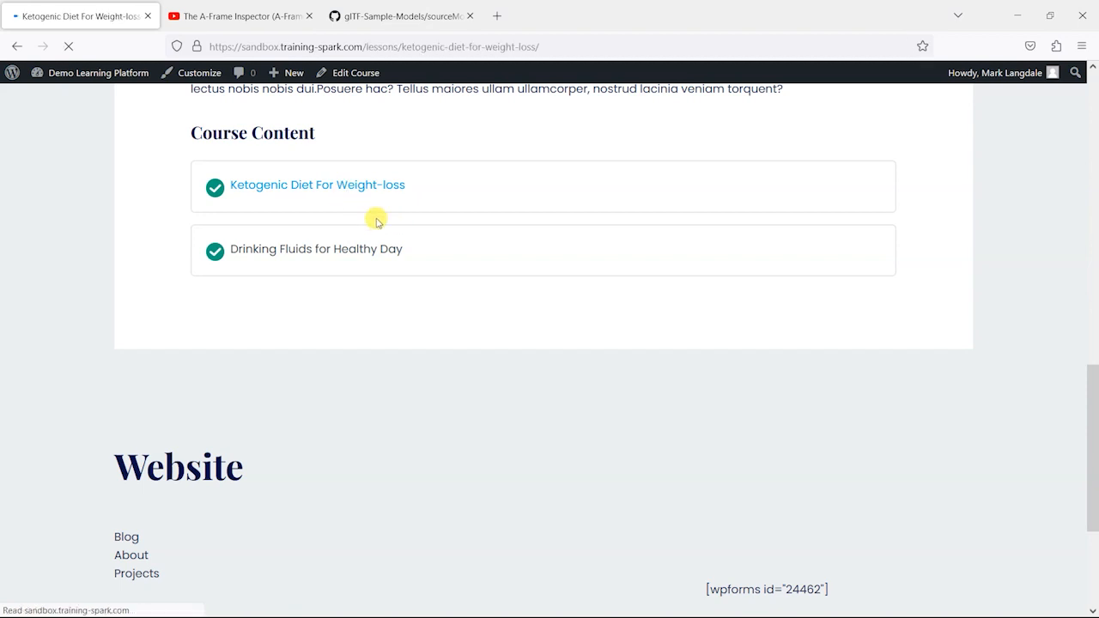
{"action": "scroll", "coordinate": [526, 337], "scroll_direction": "down", "scroll_amount": 2}
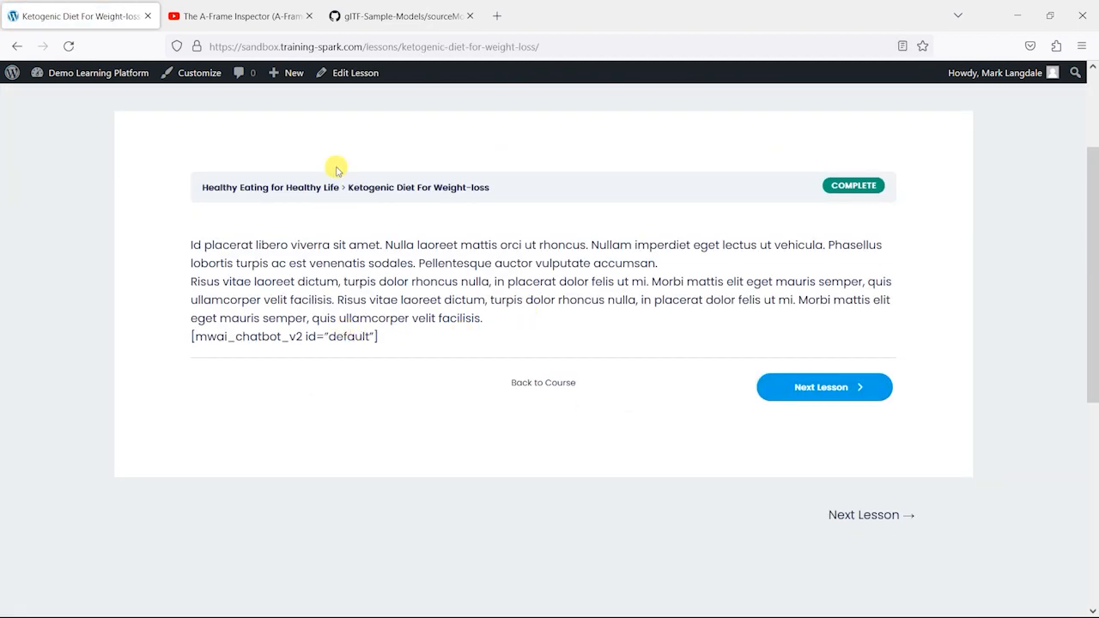
{"action": "left_click", "coordinate": [360, 75]}
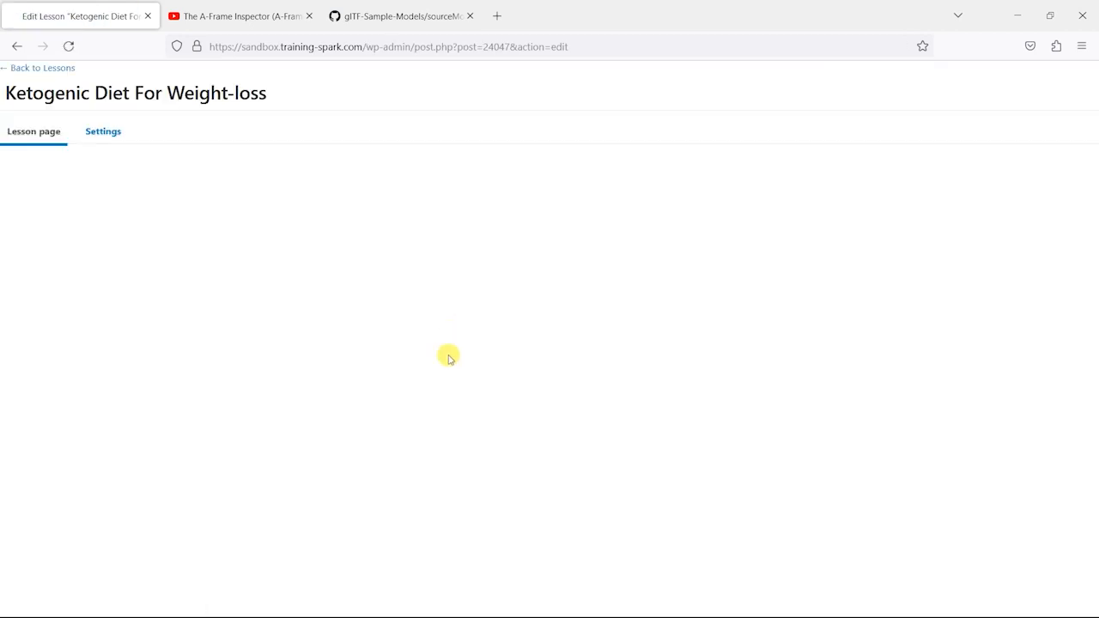
Step: Replace the lesson's chatbot shortcode with [wpframe_viewer width=360px height=240px id=3] and update the lesson
{"action": "scroll", "coordinate": [430, 361], "scroll_direction": "down", "scroll_amount": 3}
{"action": "left_click", "coordinate": [245, 435]}
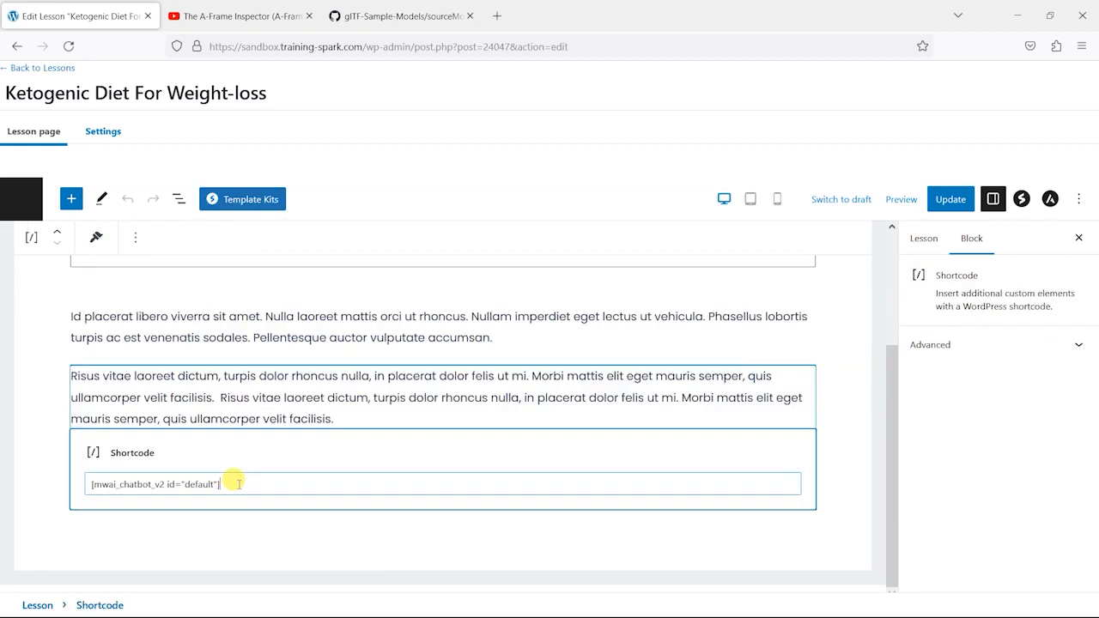
{"action": "left_click_drag", "start_coordinate": [220, 484], "coordinate": [78, 485]}
{"action": "type", "text": "[wpframe_viewer width=360px height=240px id=3]"}
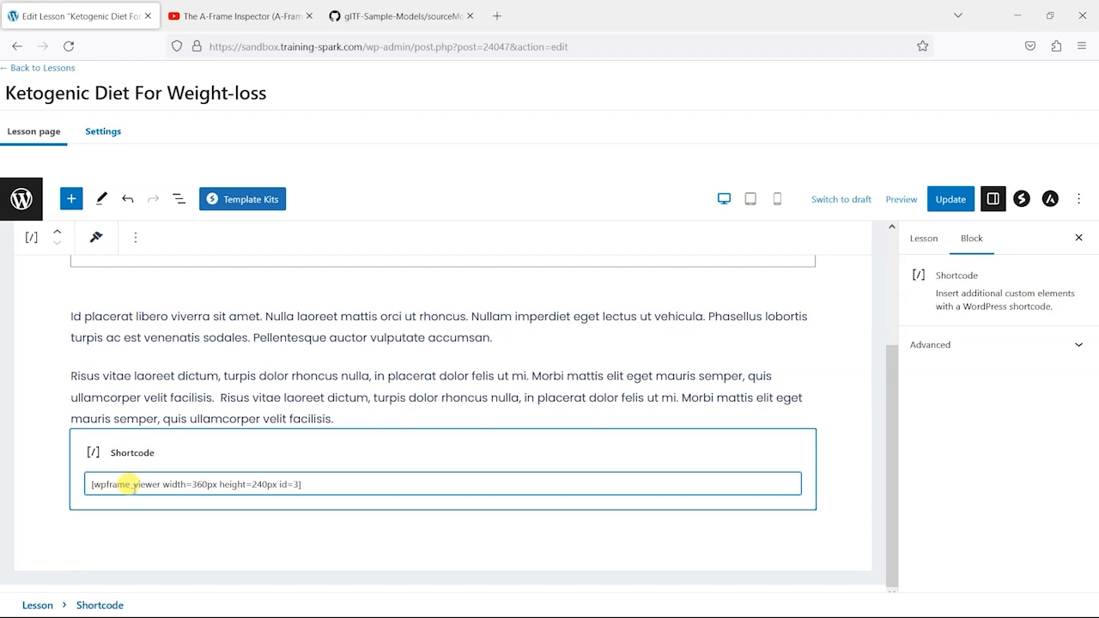
{"action": "left_click", "coordinate": [203, 483]}
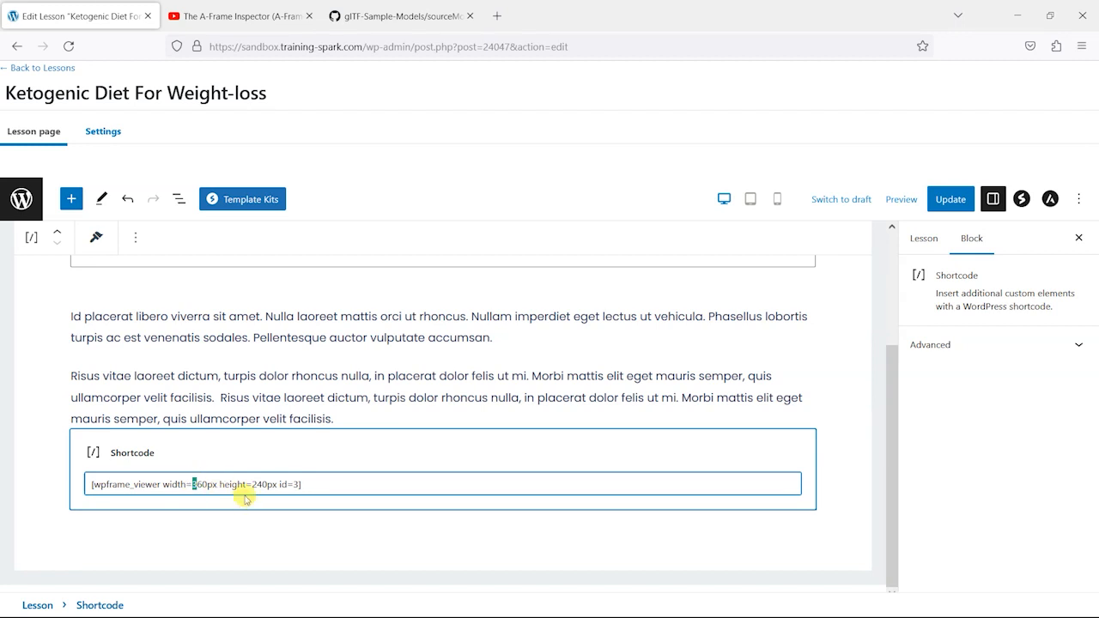
{"action": "left_click", "coordinate": [954, 200]}
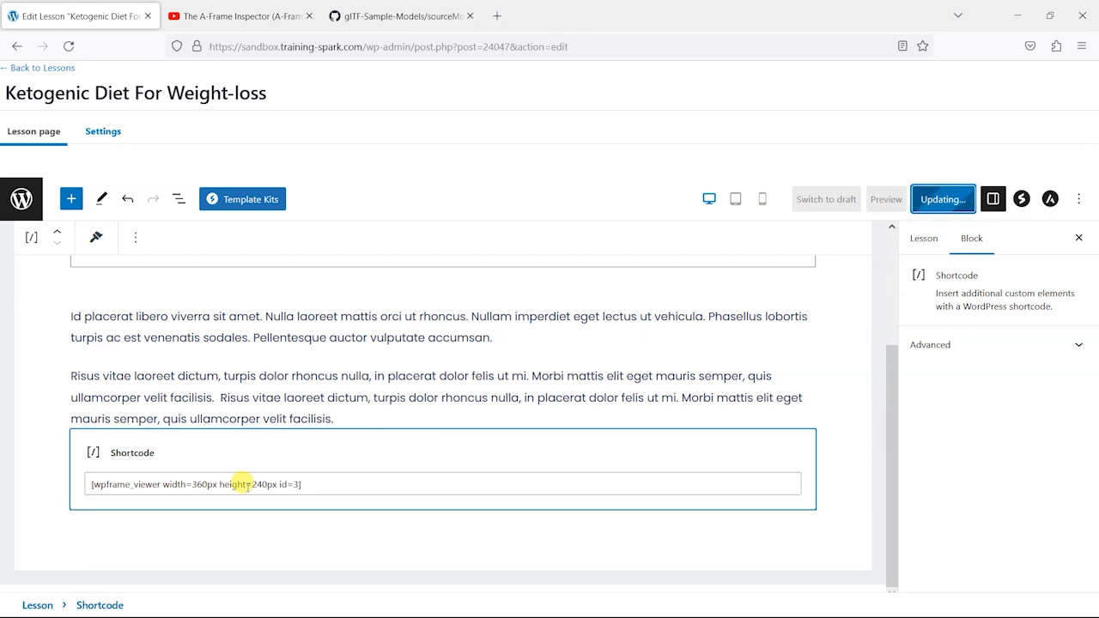
Step: View the updated lesson page and turn the embedded 3D scene's camera toward the robot model
{"action": "left_click", "coordinate": [162, 571]}
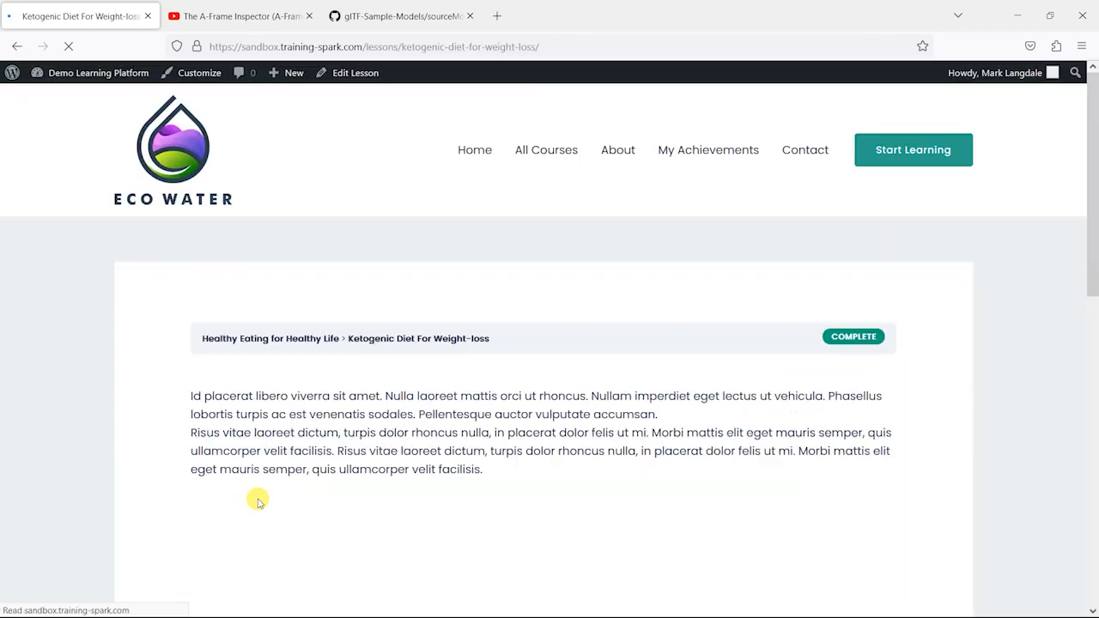
{"action": "scroll", "coordinate": [719, 401], "scroll_direction": "down", "scroll_amount": 3}
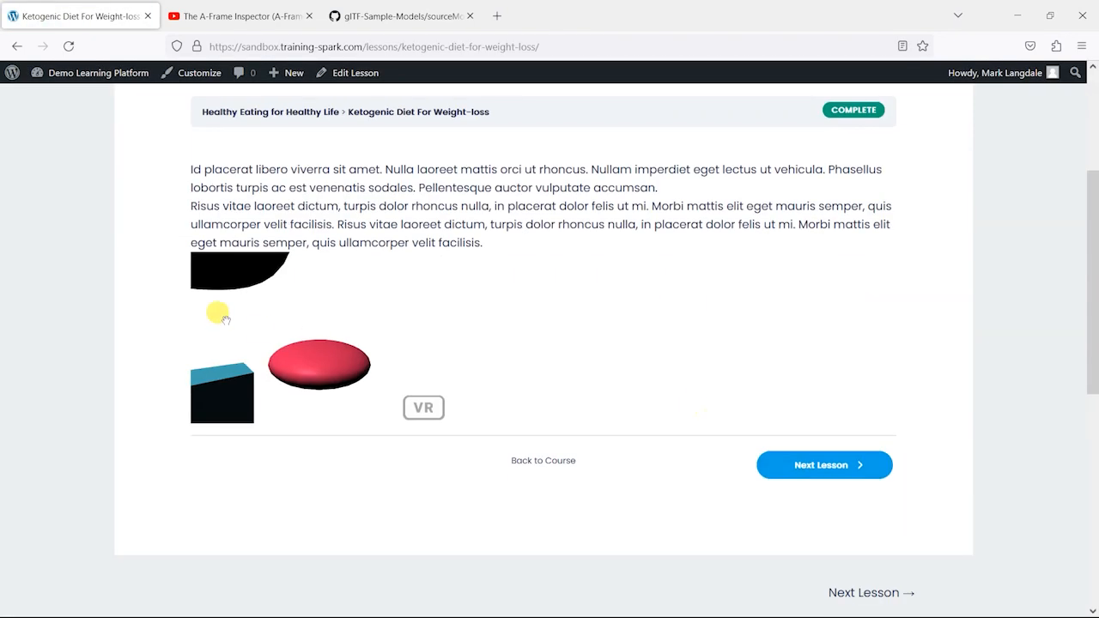
{"action": "left_click_drag", "start_coordinate": [244, 266], "coordinate": [268, 364]}
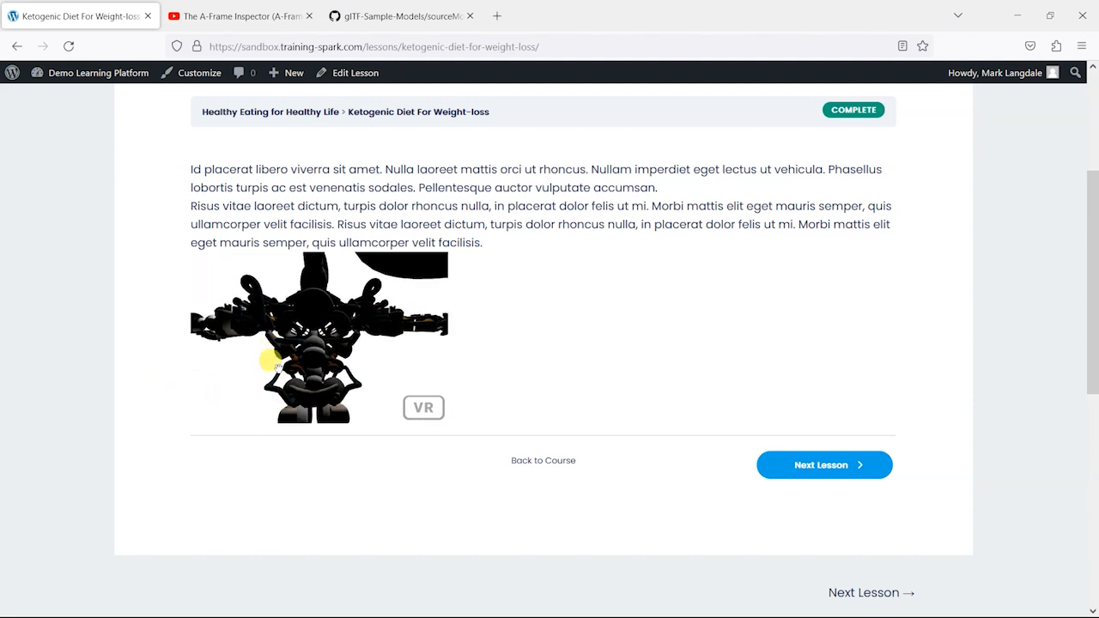
Step: Enter the embedded scene's full-screen VR mode, move around the shapes and robot model from several sides, and return to the lesson
{"action": "left_click", "coordinate": [426, 410]}
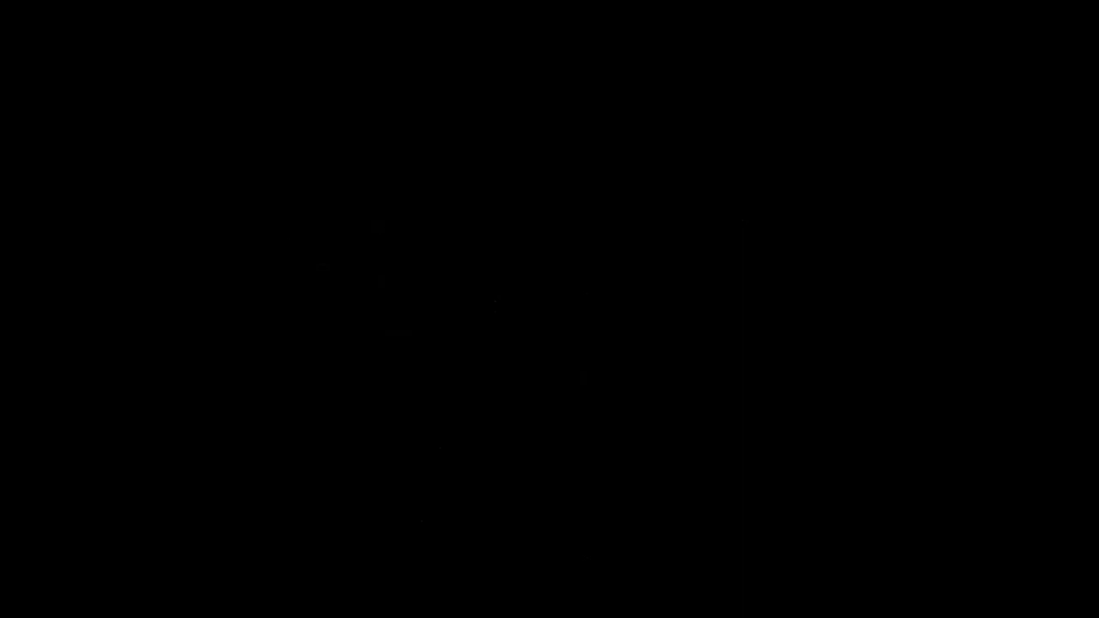
{"action": "left_click_drag", "start_coordinate": [655, 398], "coordinate": [424, 491]}
{"action": "key", "text": "s"}
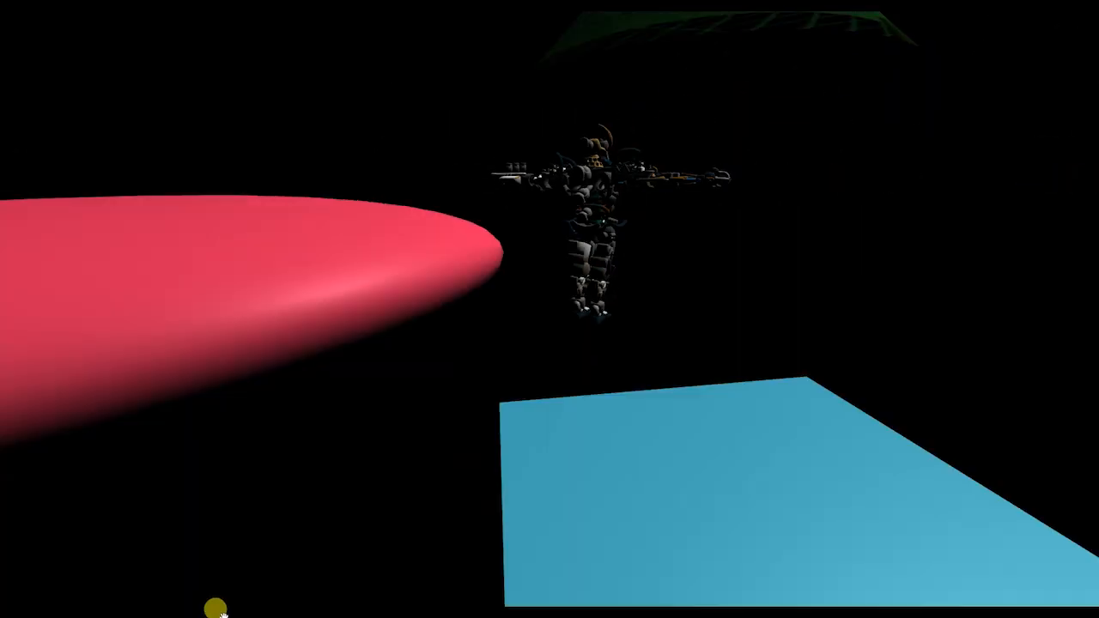
{"action": "key", "text": "d"}
{"action": "left_click_drag", "start_coordinate": [462, 269], "coordinate": [273, 256]}
{"action": "key", "text": "d"}
{"action": "key", "text": "w"}
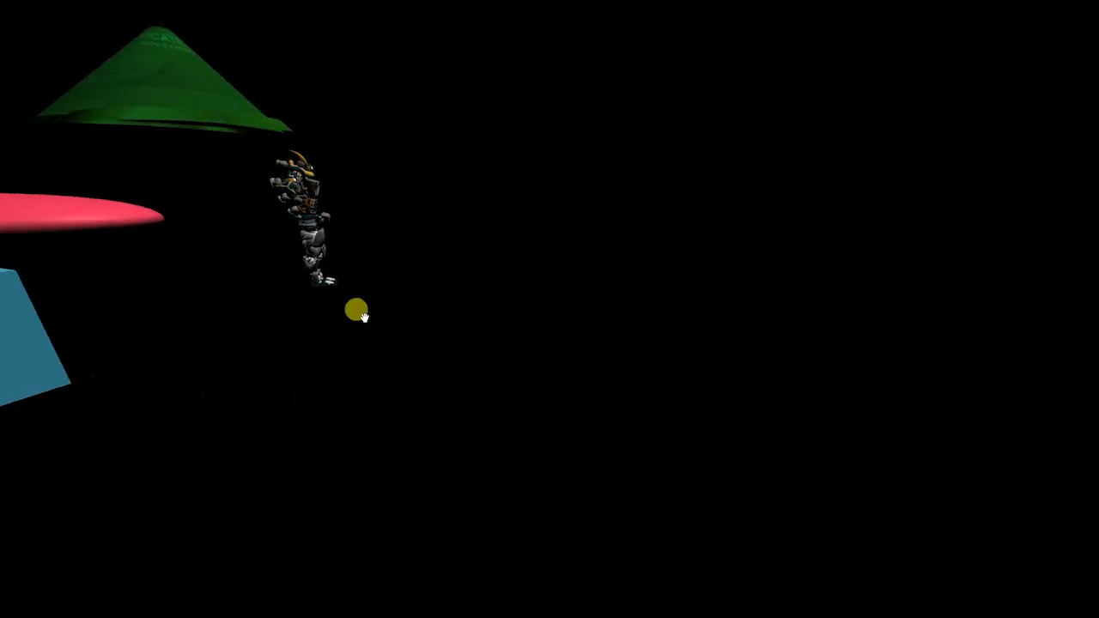
{"action": "left_click_drag", "start_coordinate": [315, 279], "coordinate": [3, 284]}
{"action": "key", "text": "w"}
{"action": "key", "text": "d"}
{"action": "left_click_drag", "start_coordinate": [306, 293], "coordinate": [287, 322]}
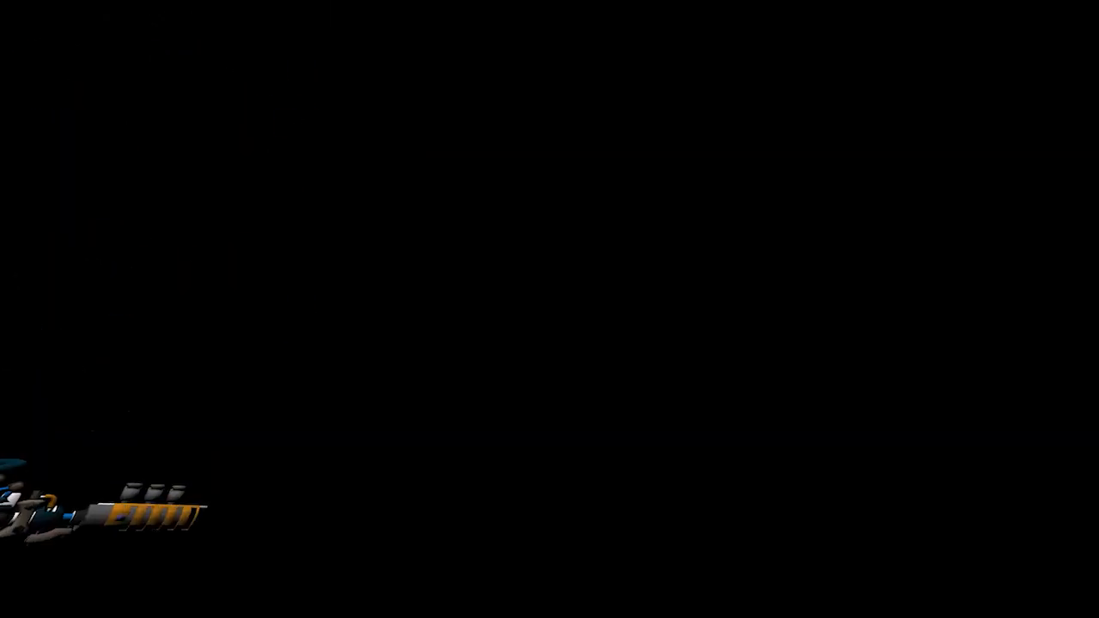
{"action": "key", "text": "s"}
{"action": "key", "text": "w"}
{"action": "key", "text": "d"}
{"action": "left_click_drag", "start_coordinate": [517, 309], "coordinate": [348, 283]}
{"action": "key", "text": "d"}
{"action": "key", "text": "w"}
{"action": "key", "text": "a"}
{"action": "key", "text": "s"}
{"action": "key", "text": "d"}
{"action": "left_click_drag", "start_coordinate": [587, 309], "coordinate": [690, 308]}
{"action": "key", "text": "w"}
{"action": "key", "text": "a"}
{"action": "key", "text": "s"}
{"action": "key", "text": "w"}
{"action": "key", "text": "s"}
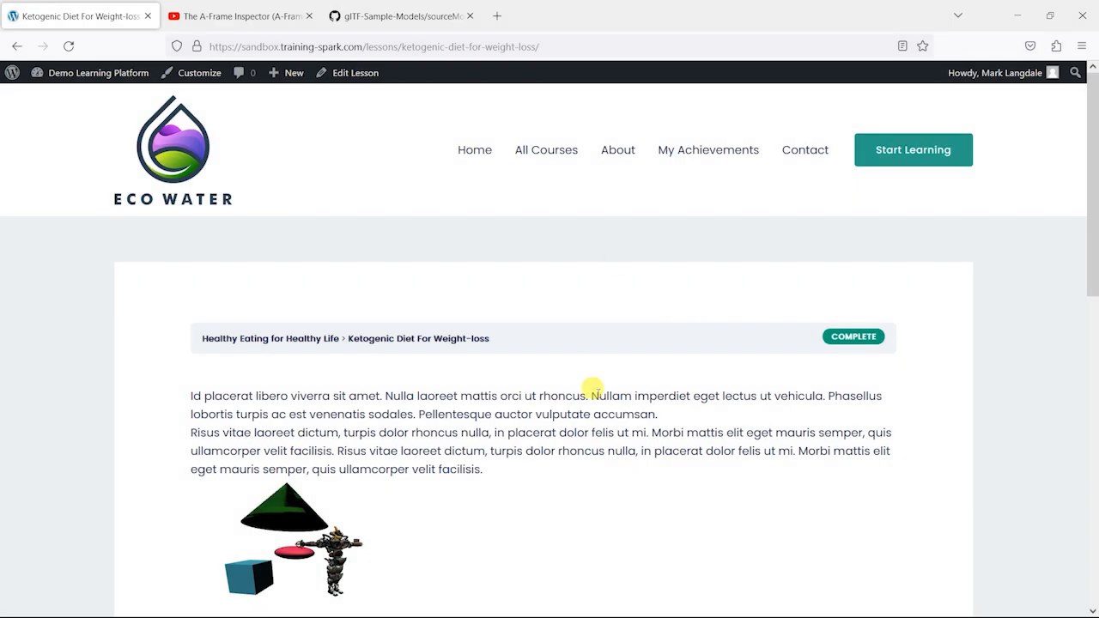
Step: Review the embedded scene in the lesson, glance at the A-Frame Inspector tutorial on YouTube, and return to the lesson page
{"action": "scroll", "coordinate": [604, 436], "scroll_direction": "down", "scroll_amount": 4}
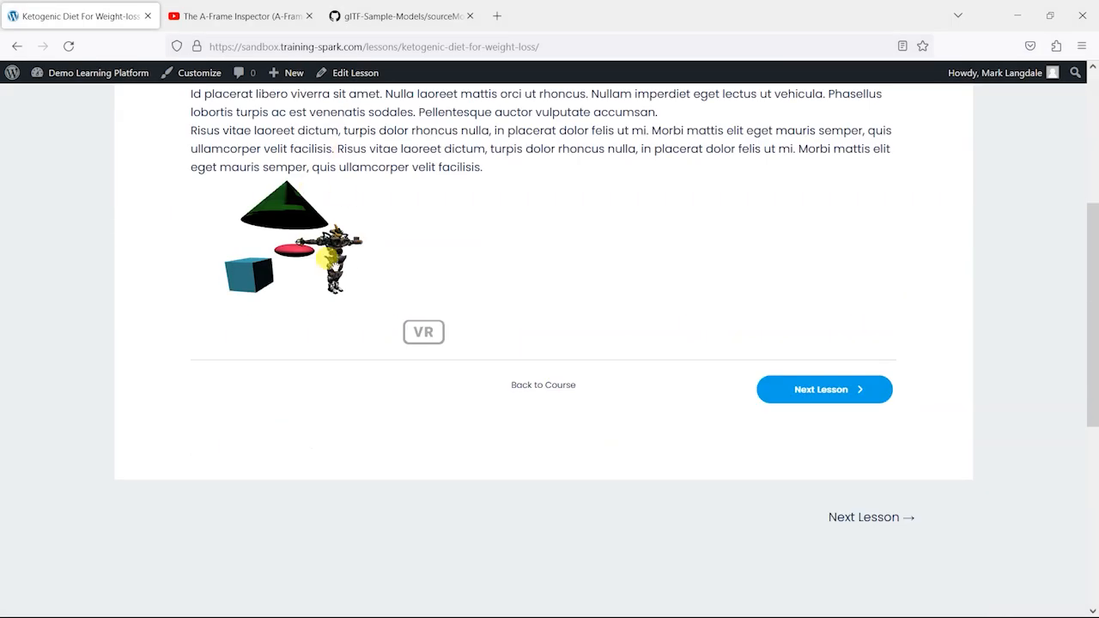
{"action": "scroll", "coordinate": [331, 258], "scroll_direction": "up", "scroll_amount": 2}
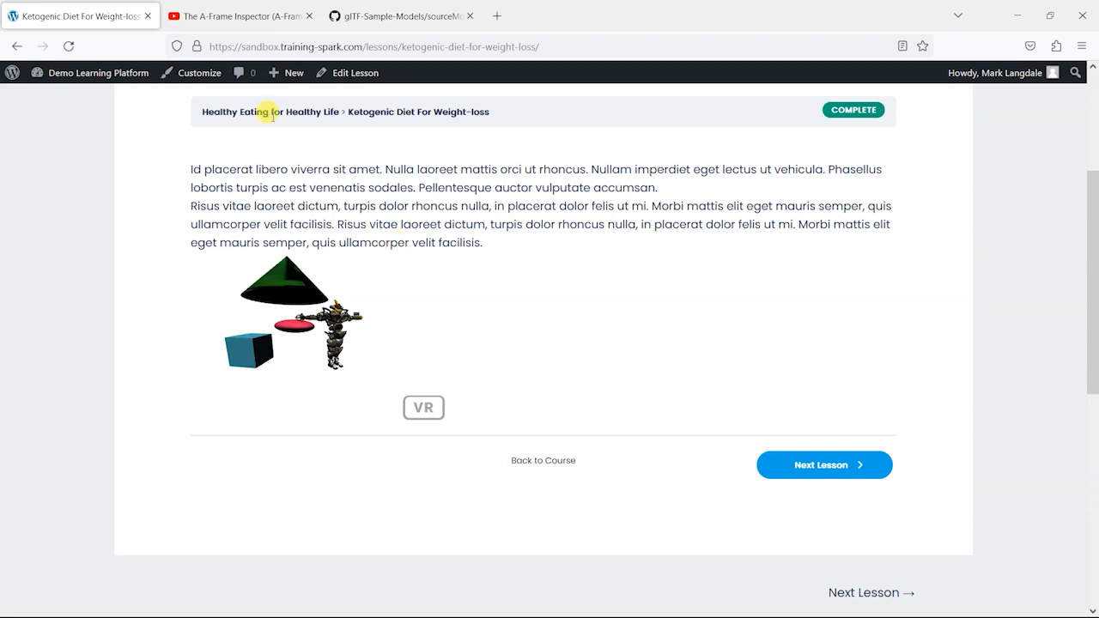
{"action": "left_click", "coordinate": [230, 14]}
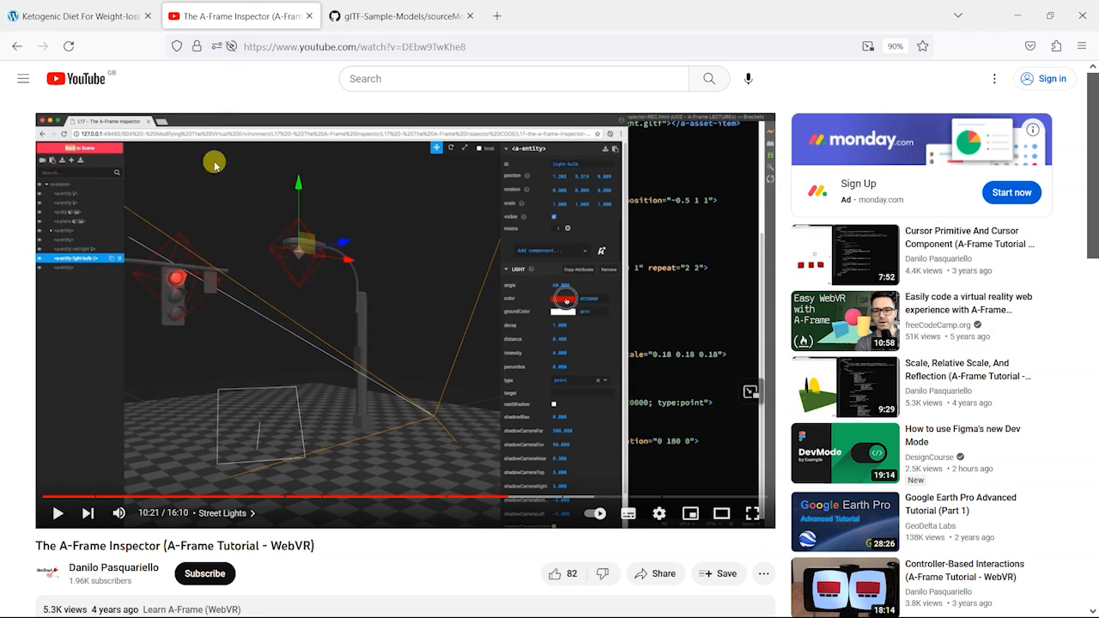
{"action": "left_click", "coordinate": [39, 16]}
Step: Turn the embedded scene's camera around the shapes and robot model and look over the lesson page
{"action": "left_click_drag", "start_coordinate": [373, 343], "coordinate": [243, 333]}
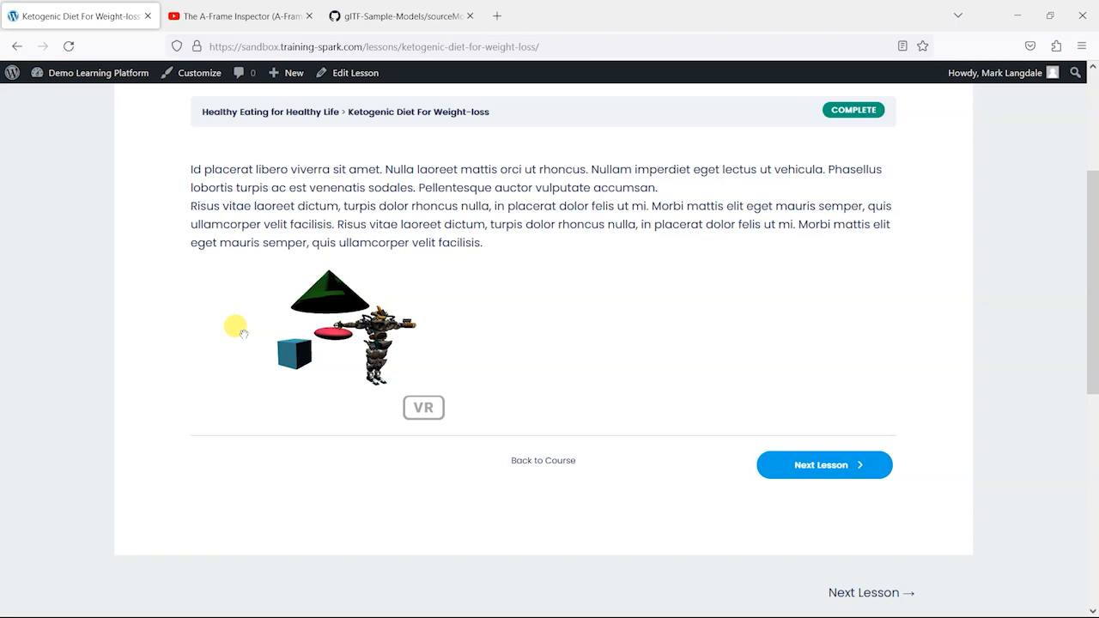
{"action": "left_click_drag", "start_coordinate": [243, 333], "coordinate": [326, 365]}
{"action": "scroll", "coordinate": [322, 364], "scroll_direction": "up", "scroll_amount": 3}
{"action": "scroll", "coordinate": [322, 364], "scroll_direction": "down", "scroll_amount": 3}
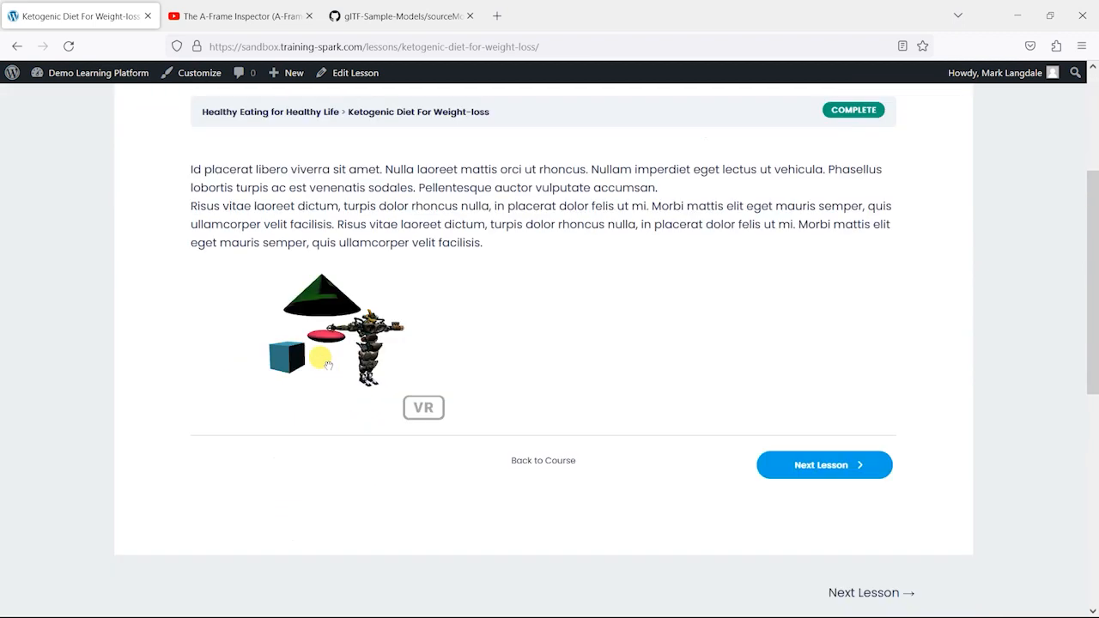
{"action": "scroll", "coordinate": [461, 376], "scroll_direction": "up", "scroll_amount": 2}
{"action": "scroll", "coordinate": [462, 375], "scroll_direction": "up", "scroll_amount": 2}
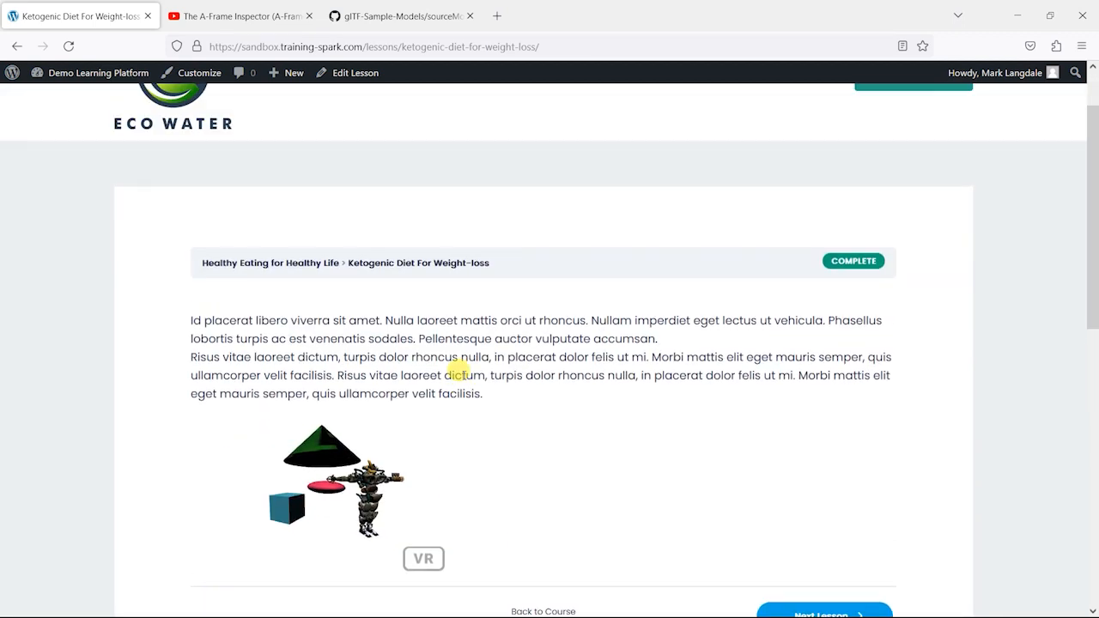